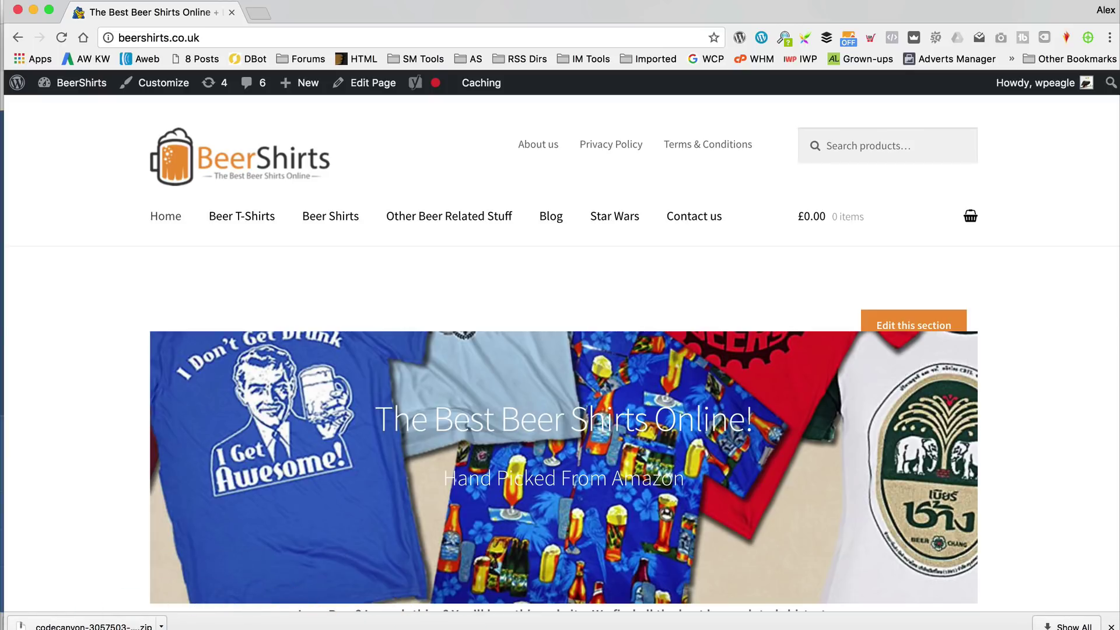
left_click(252, 226)
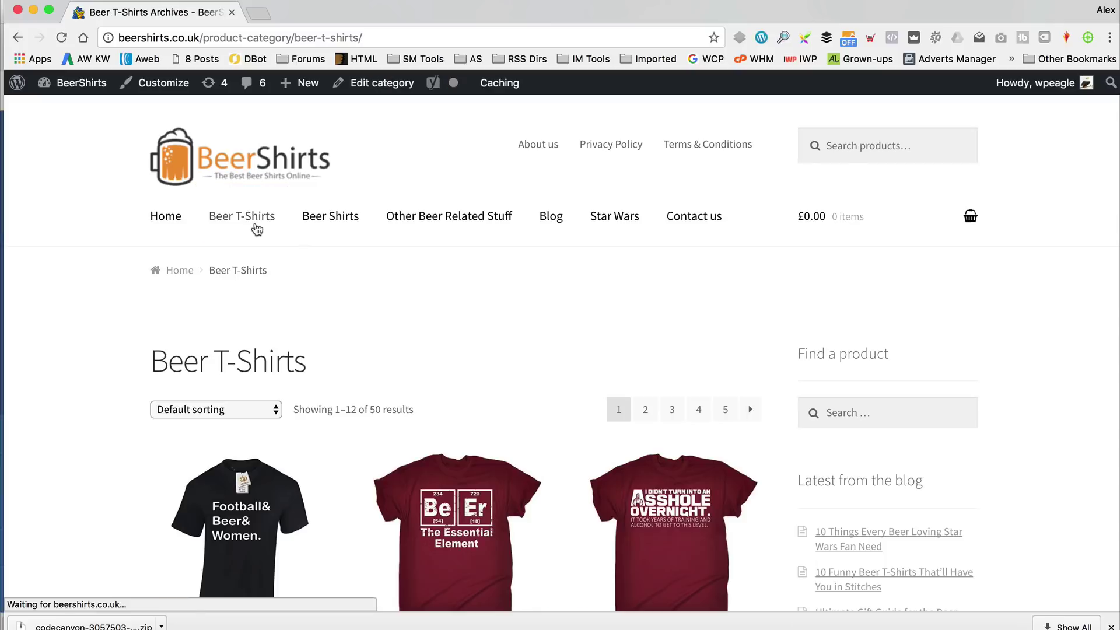
left_click(171, 217)
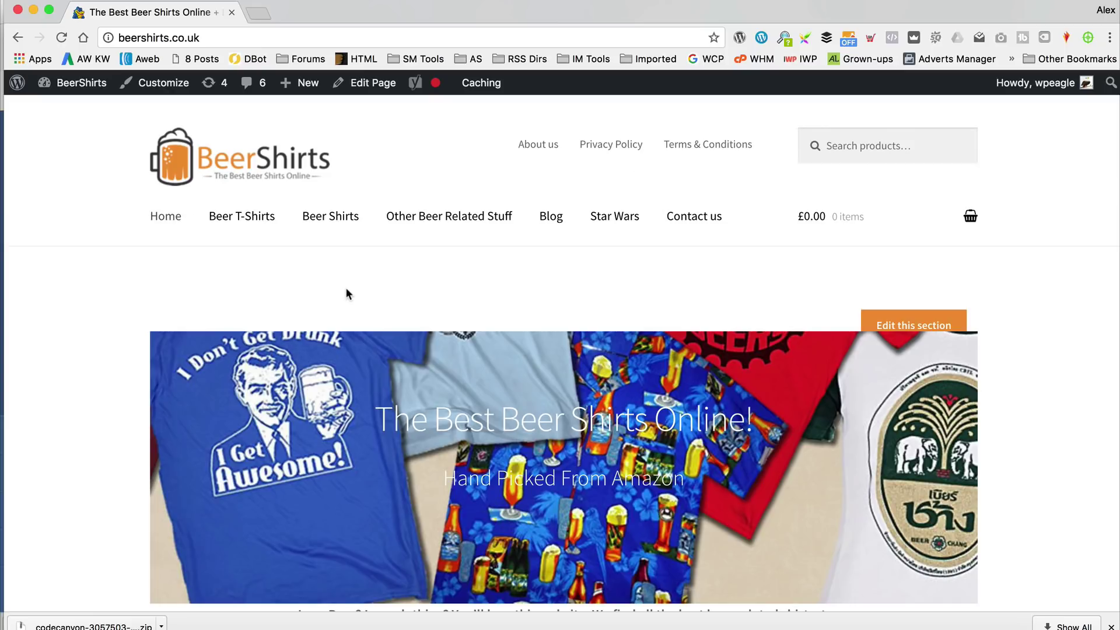
- Search Google for 'google pagespeed' and open the PageSpeed Insights tool in a new tab
left_click(262, 17)
type("google ")
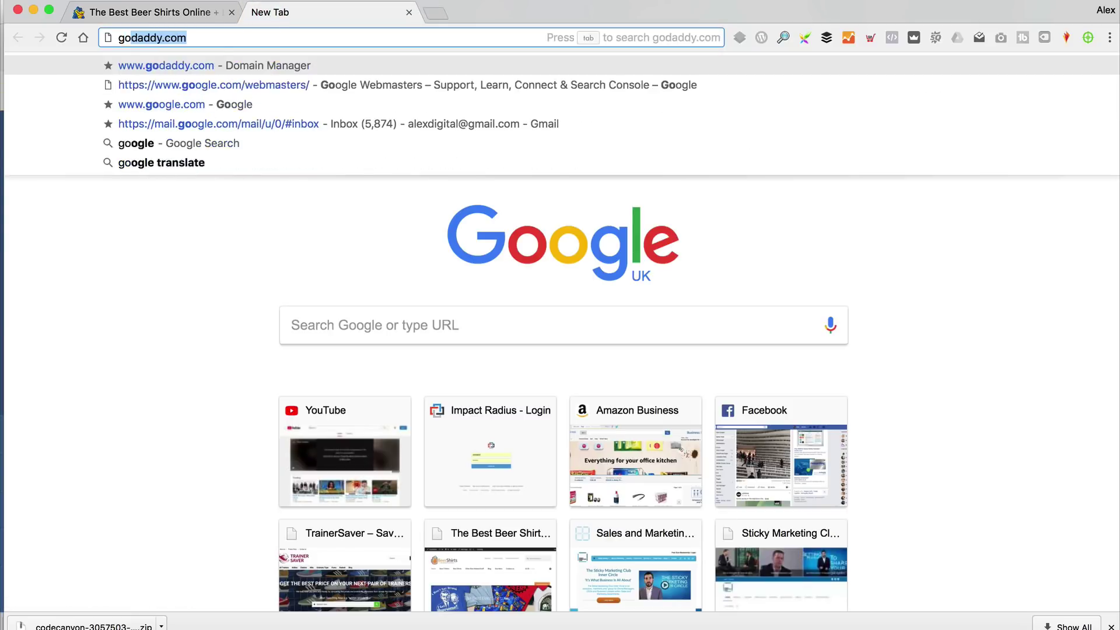
type("pagespeed")
key("Return")
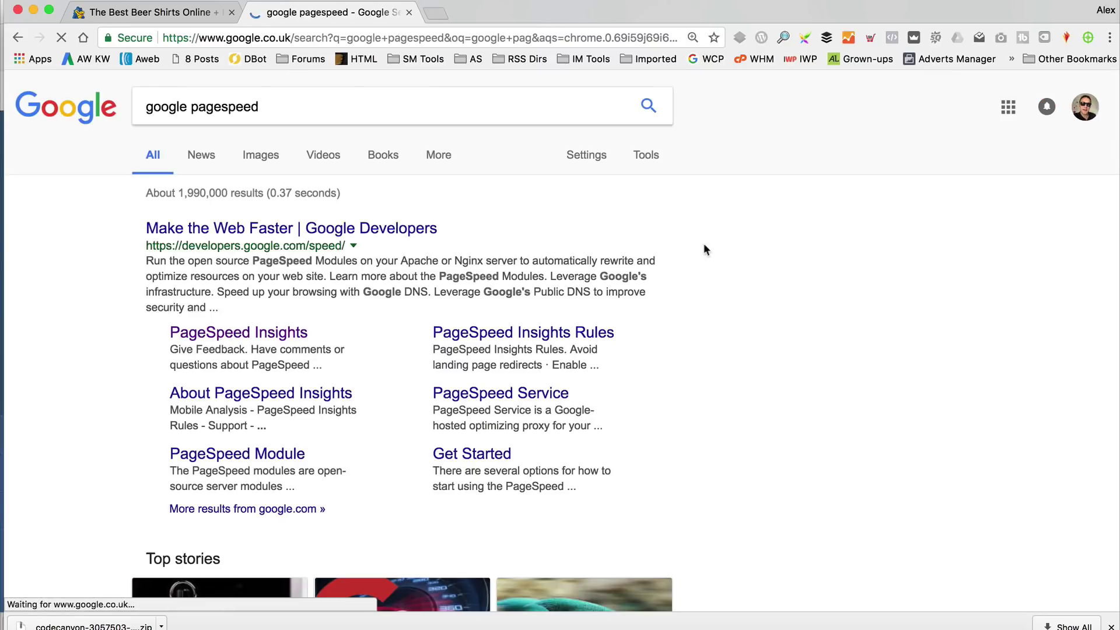
left_click(295, 225)
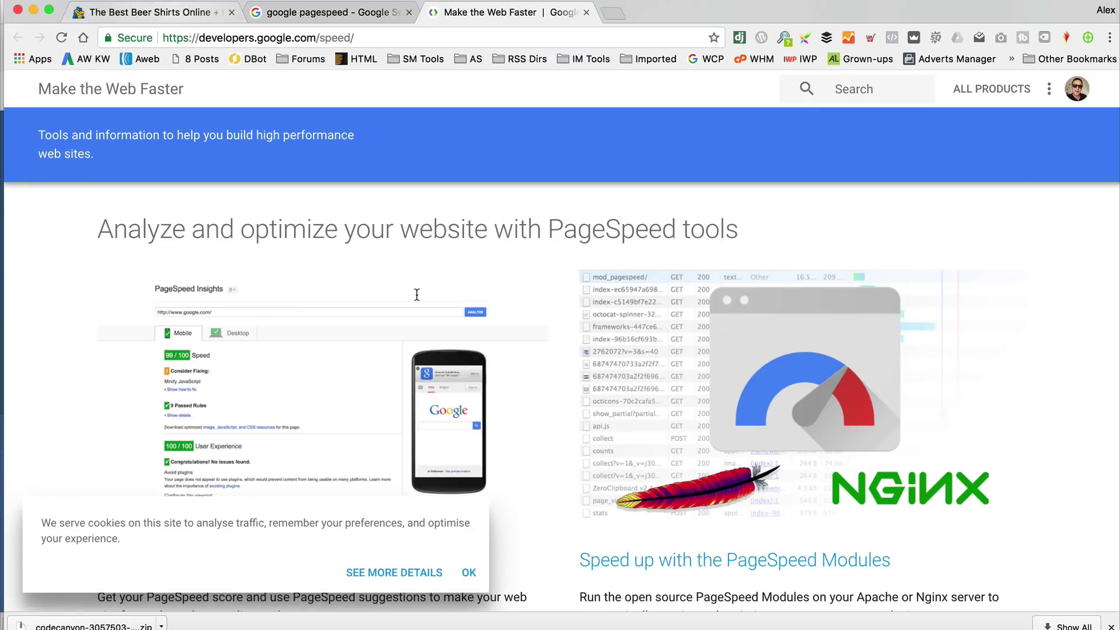
scroll(448, 349, "down", 3)
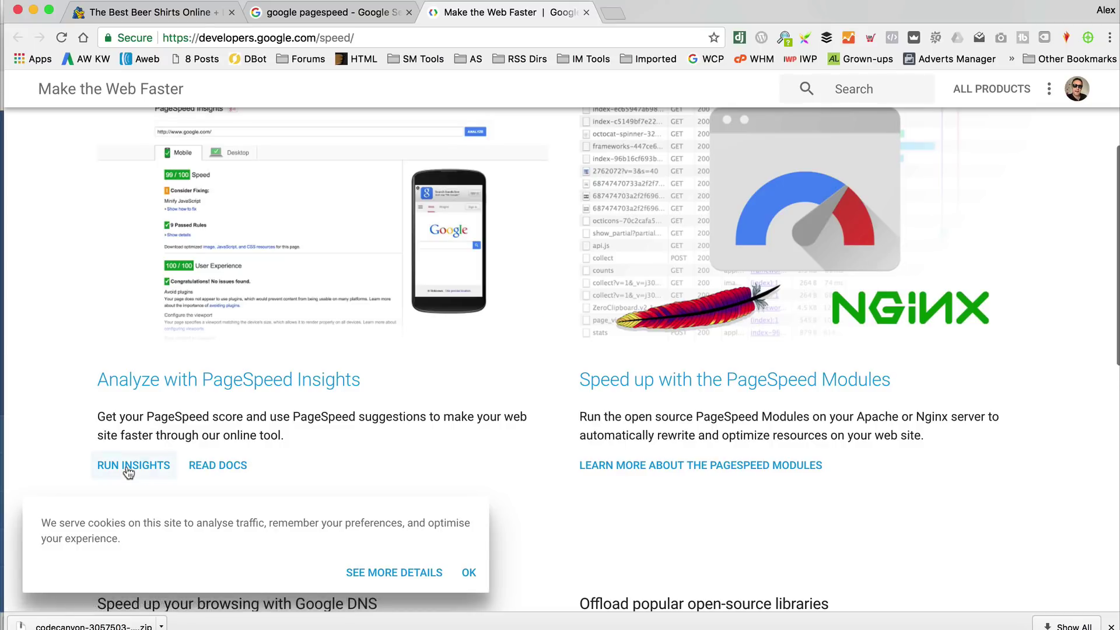
left_click(128, 467)
left_click(155, 321)
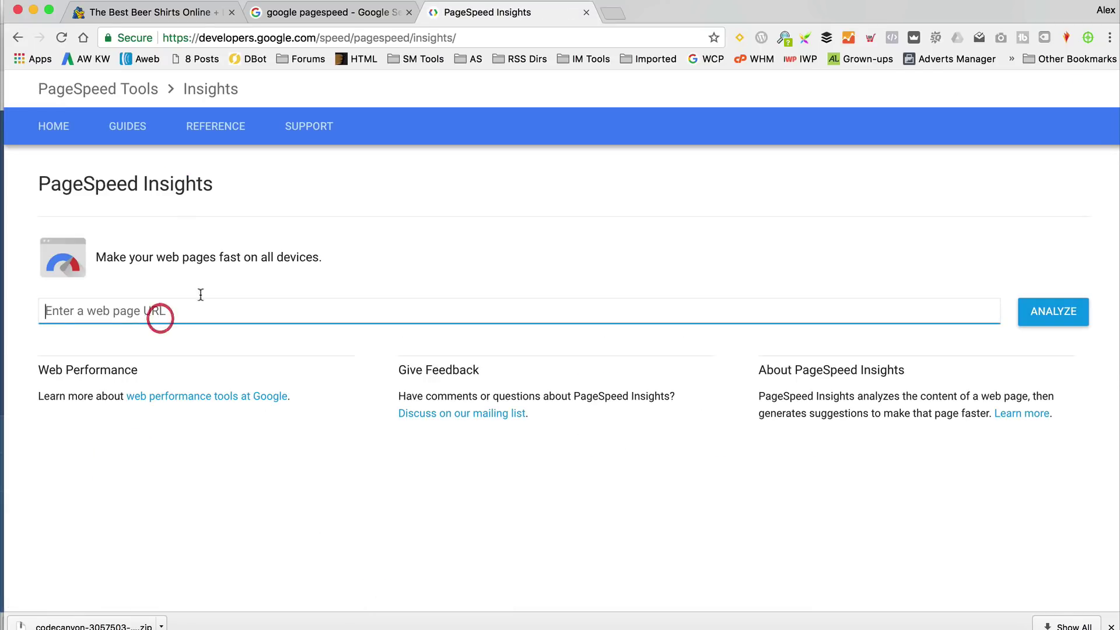
- Copy the BeerShirts site address and analyse it in PageSpeed Insights
left_click(175, 11)
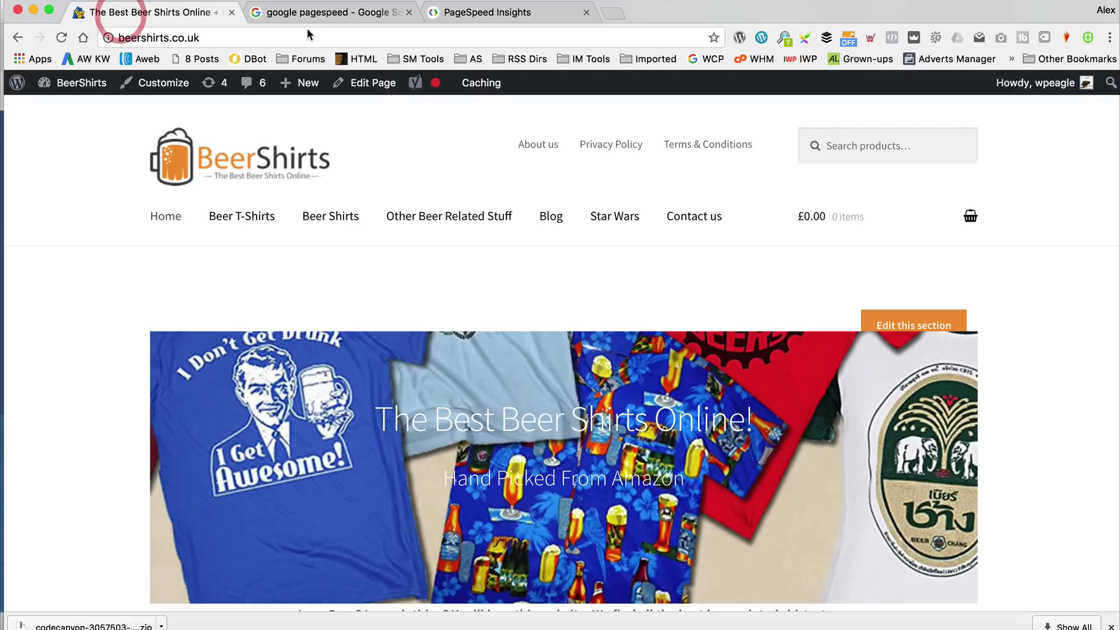
left_click(281, 36)
key("super+c")
left_click(496, 12)
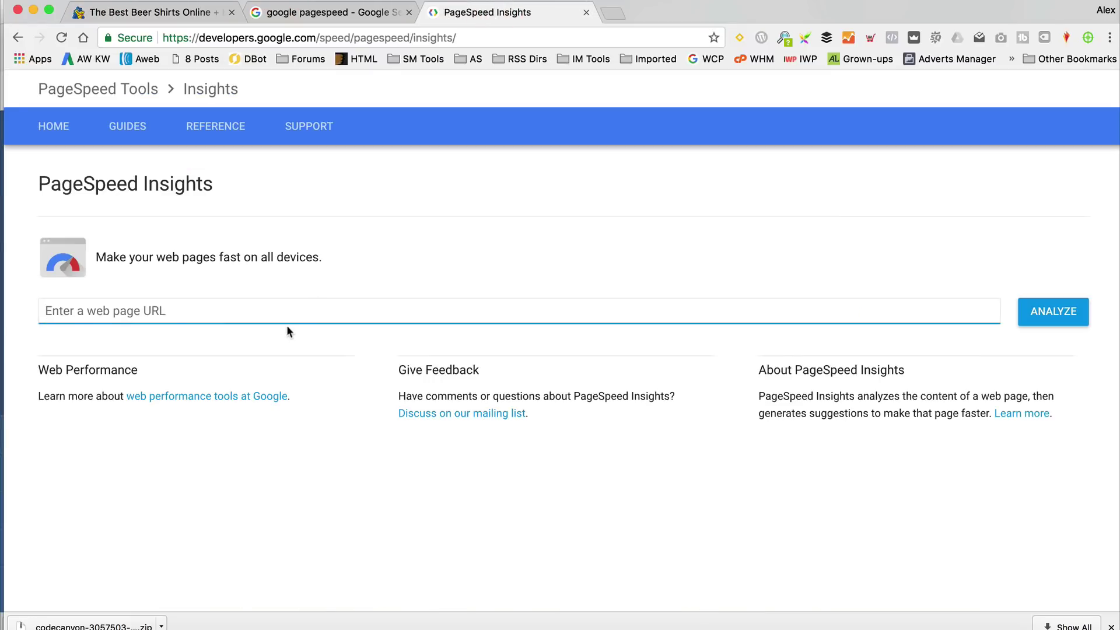
key("super+v")
left_click(1051, 301)
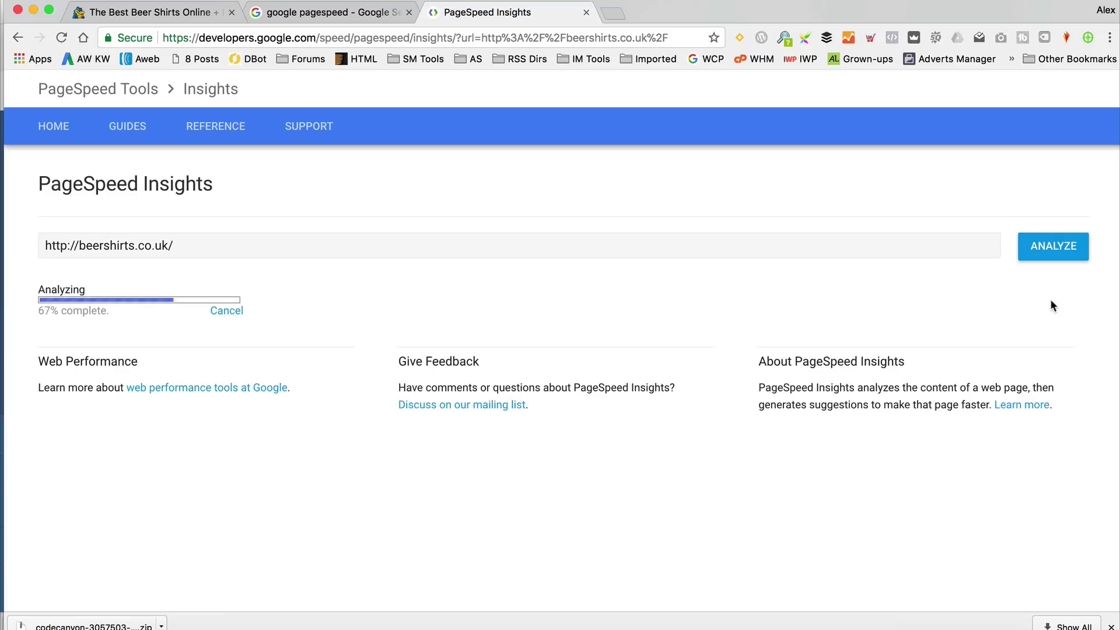
- Check the desktop score of 59, then return to the mobile results
scroll(655, 283, "down", 3)
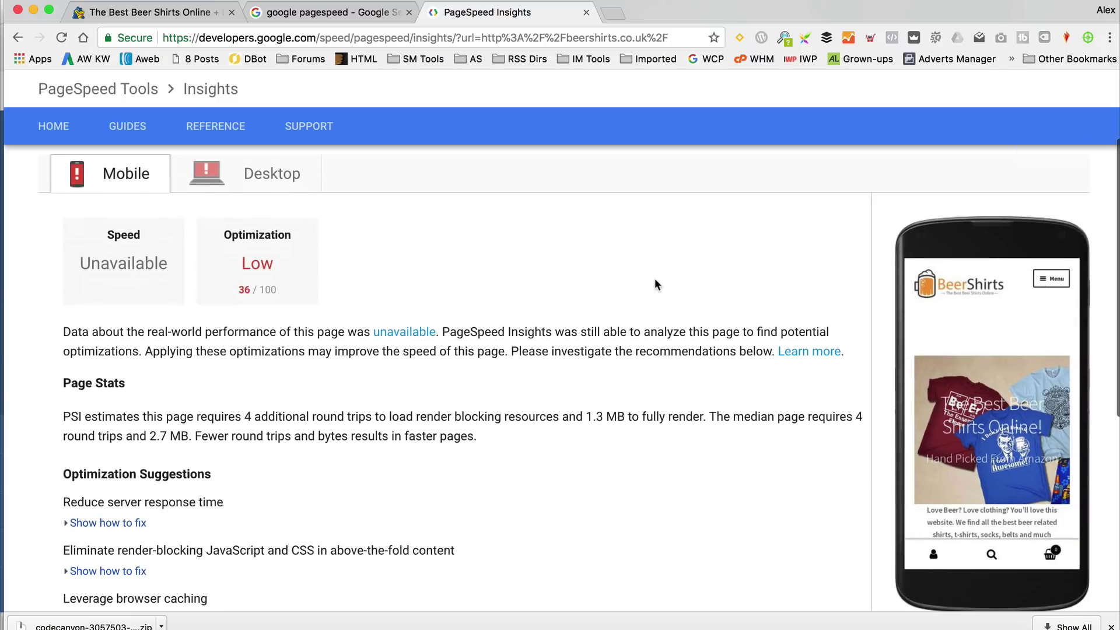
scroll(655, 281, "down", 2)
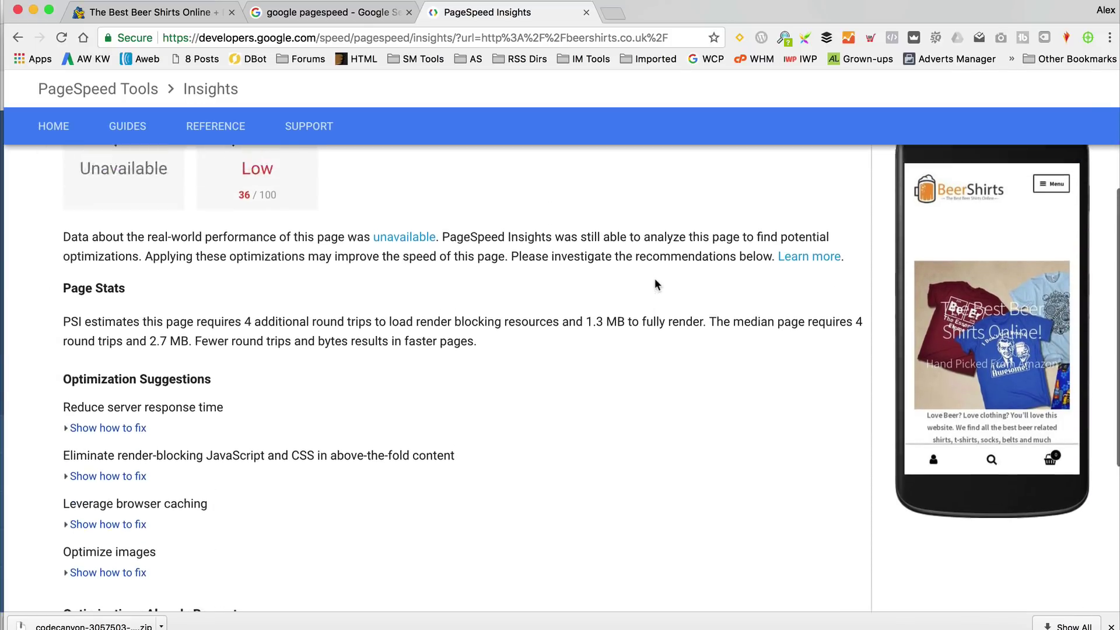
scroll(655, 283, "up", 3)
scroll(286, 265, "up", 3)
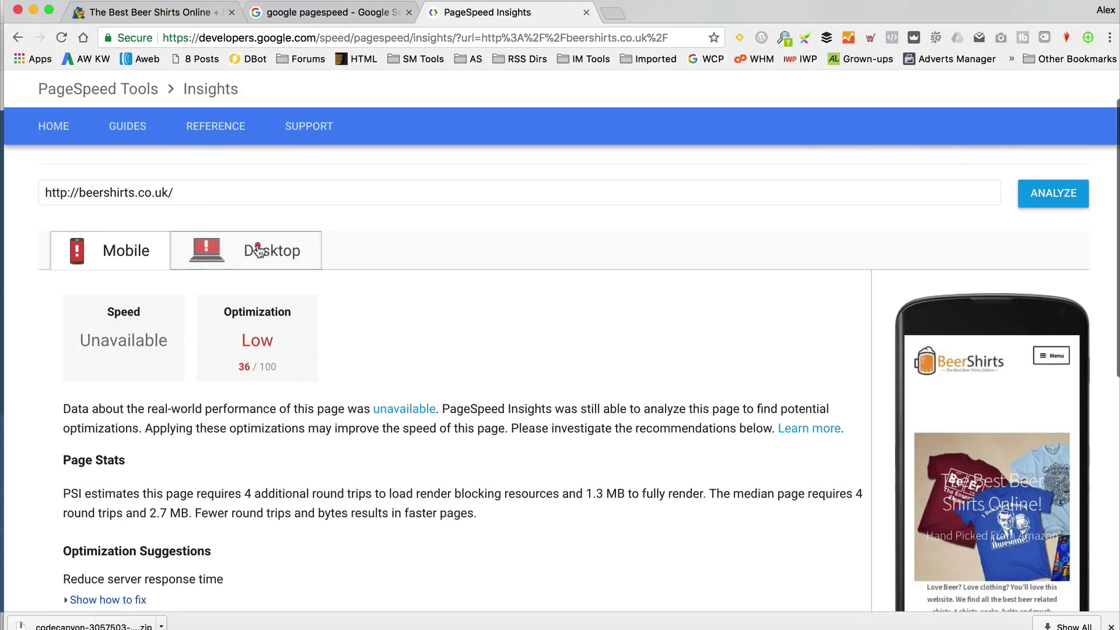
left_click(259, 250)
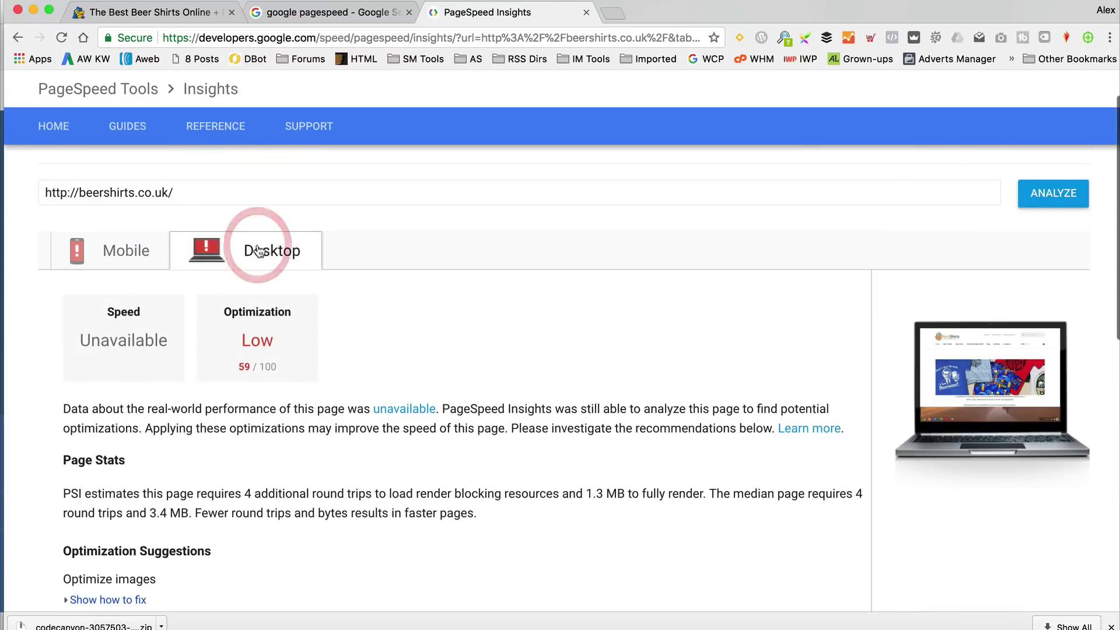
left_click(145, 257)
- Expand the fix details for server response, render-blocking JavaScript/CSS and image optimization
scroll(624, 316, "down", 1)
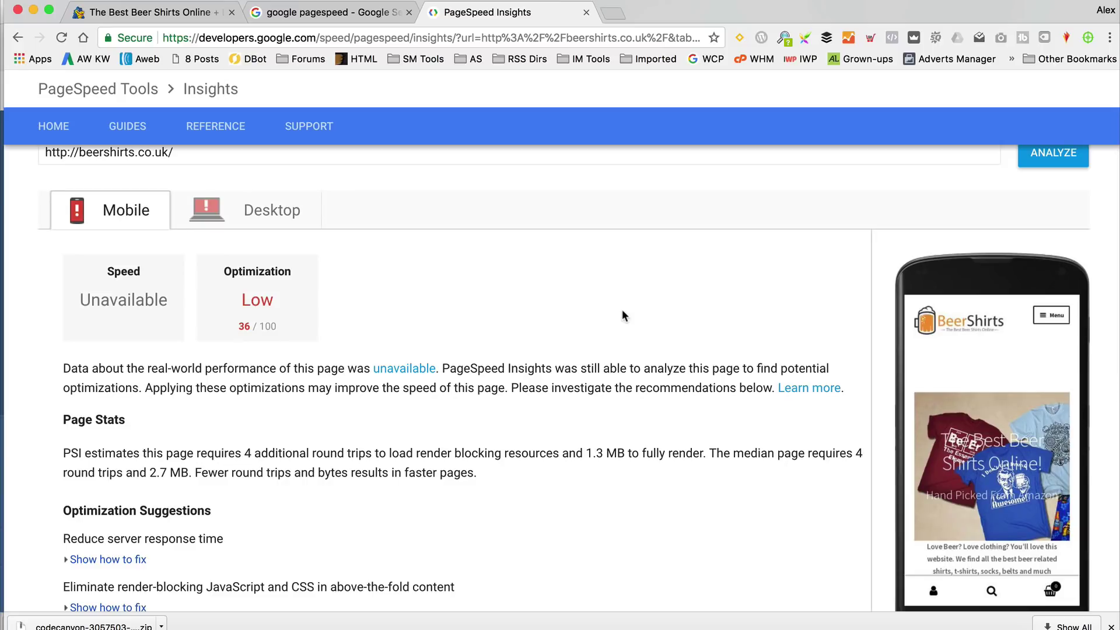
scroll(622, 316, "up", 2)
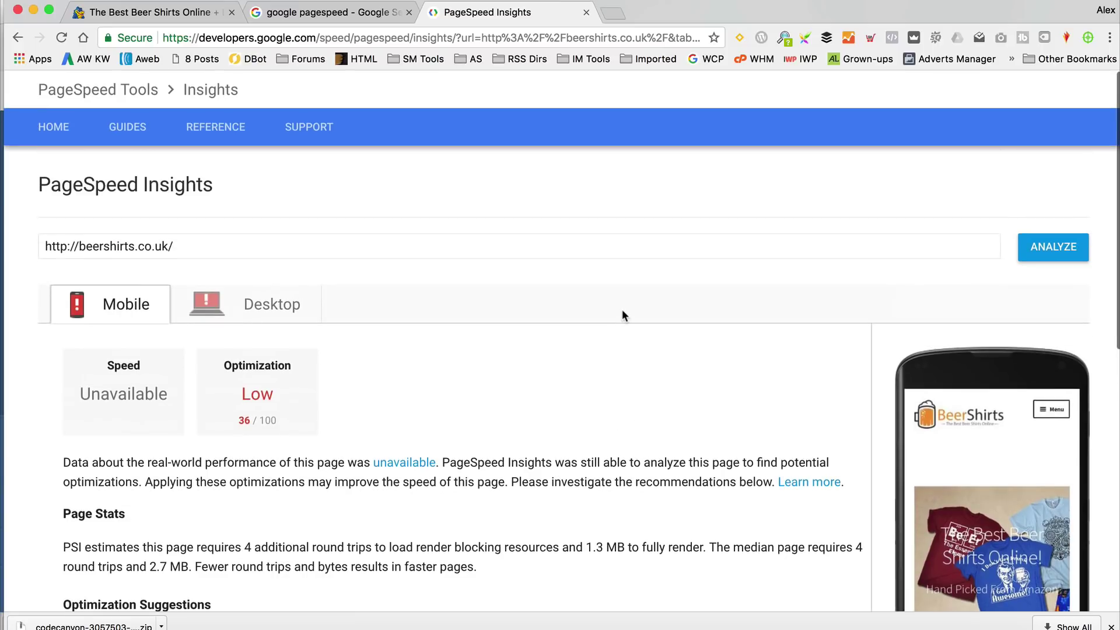
scroll(622, 315, "down", 8)
scroll(622, 316, "up", 3)
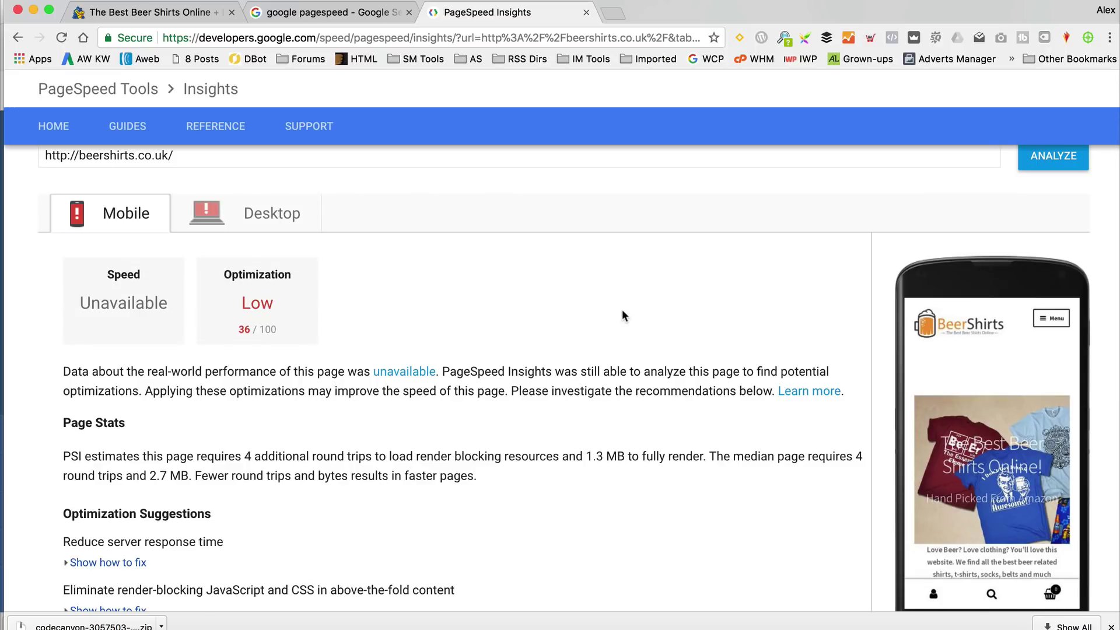
scroll(622, 316, "down", 5)
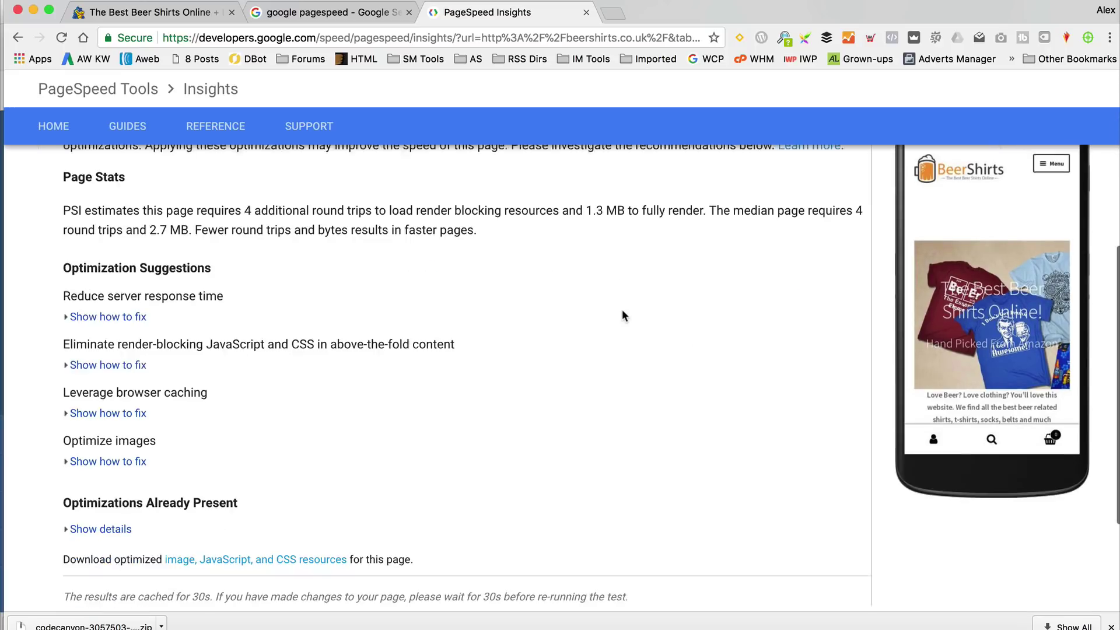
left_click(116, 305)
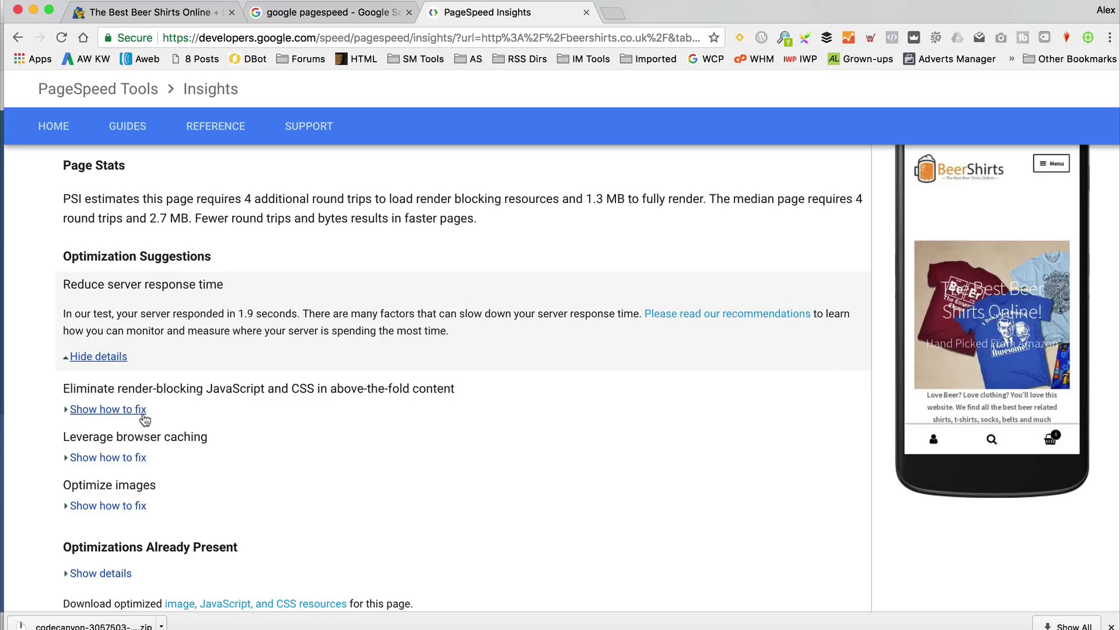
left_click(143, 412)
scroll(155, 355, "down", 2)
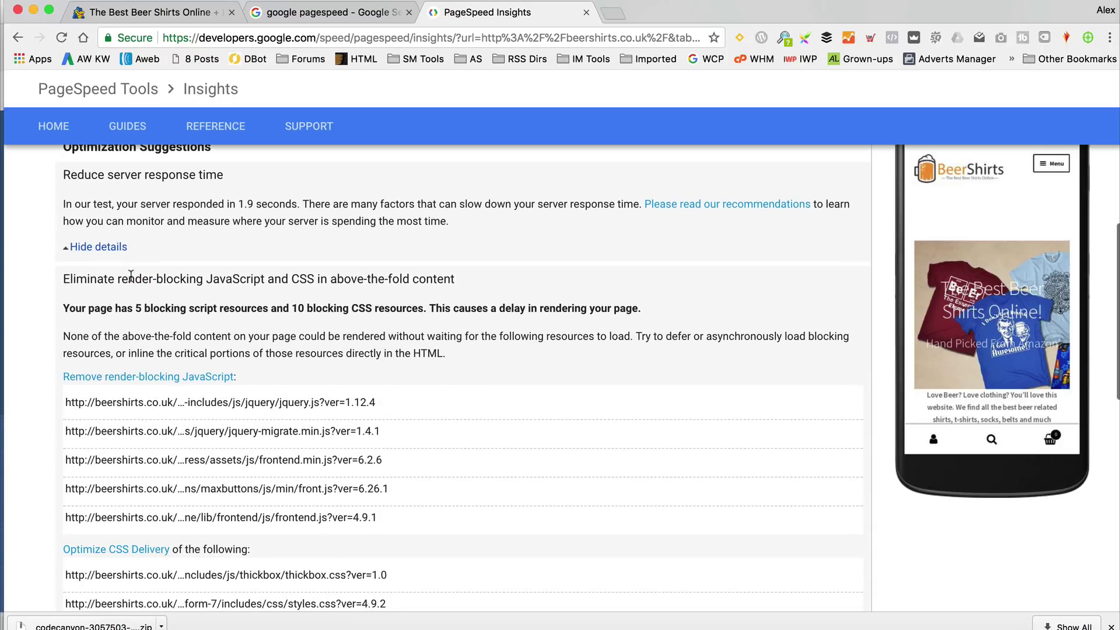
scroll(286, 249, "down", 8)
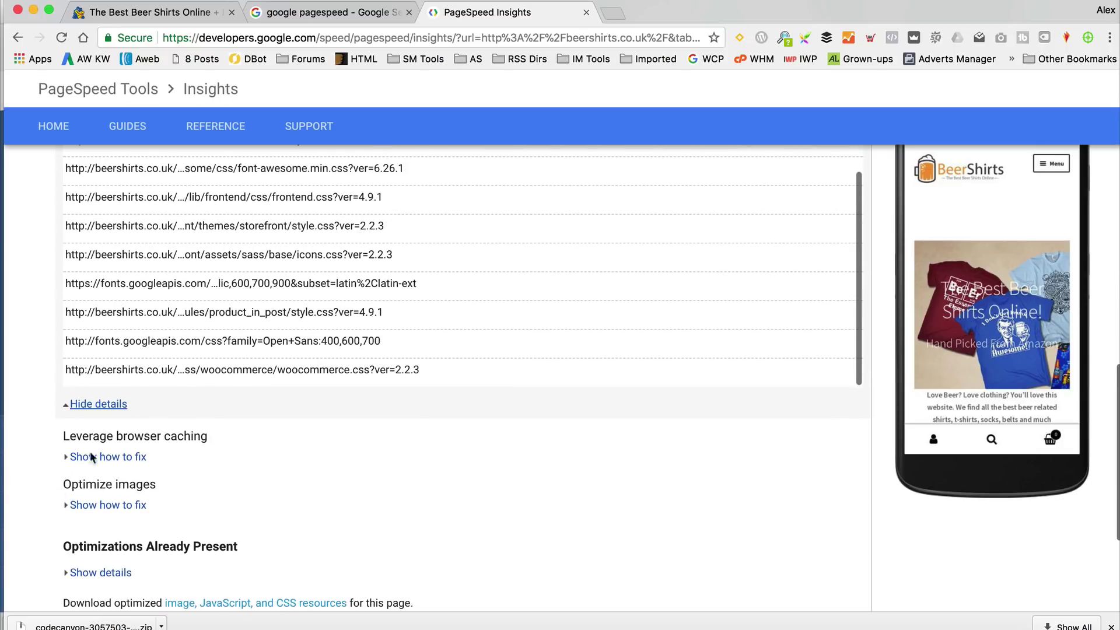
scroll(370, 405, "down", 3)
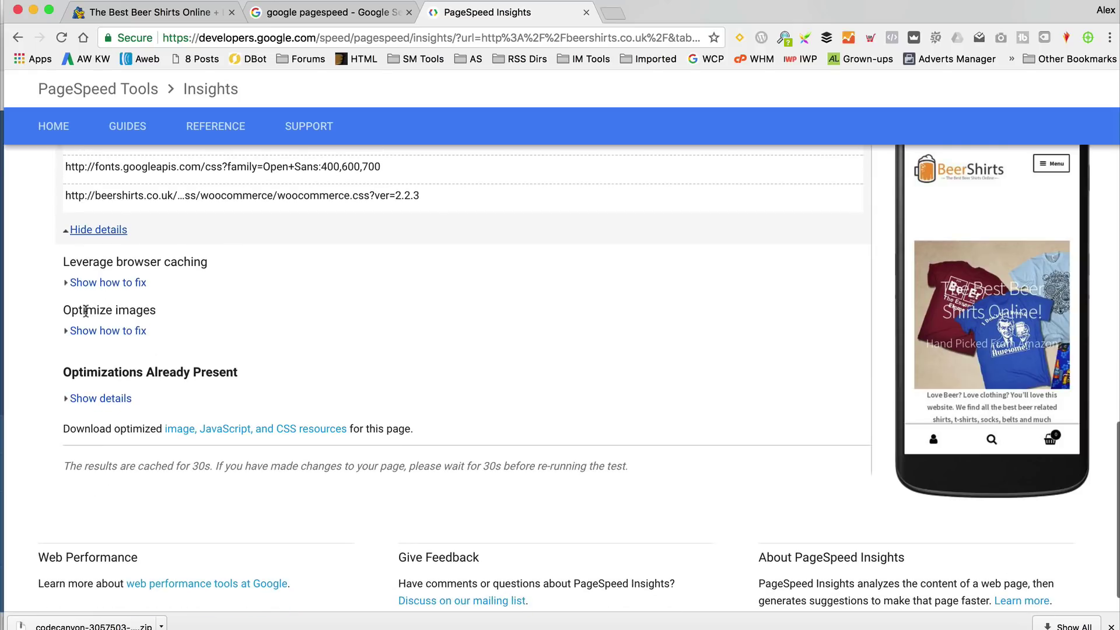
left_click(100, 331)
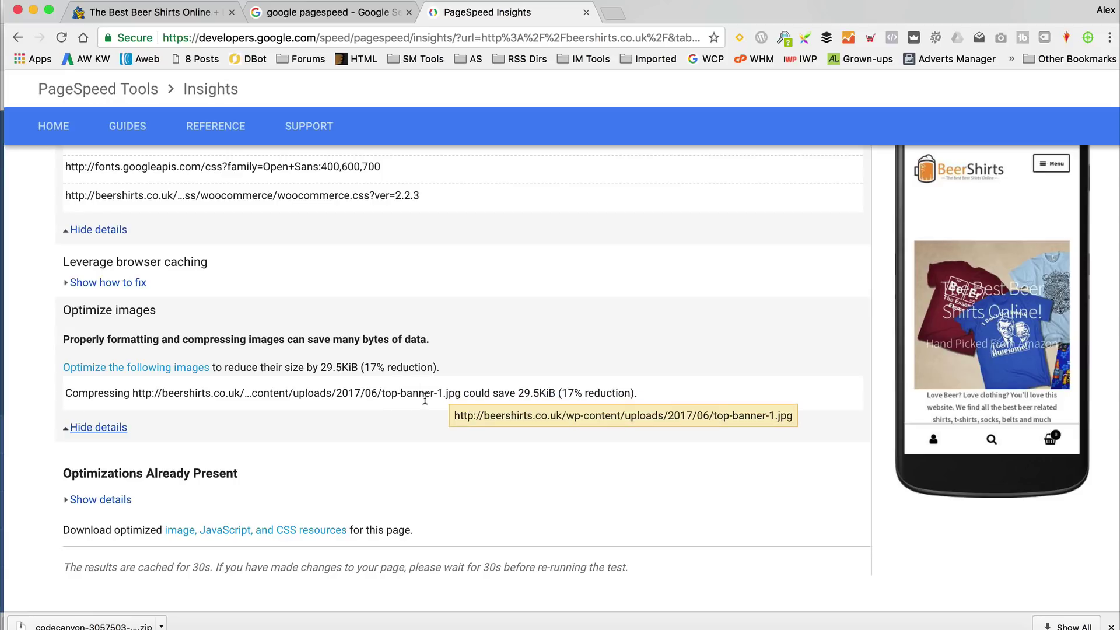
- Switch to the BeerShirts site tab and open the home page in the editor
left_click(155, 12)
left_click(159, 37)
scroll(375, 338, "down", 2)
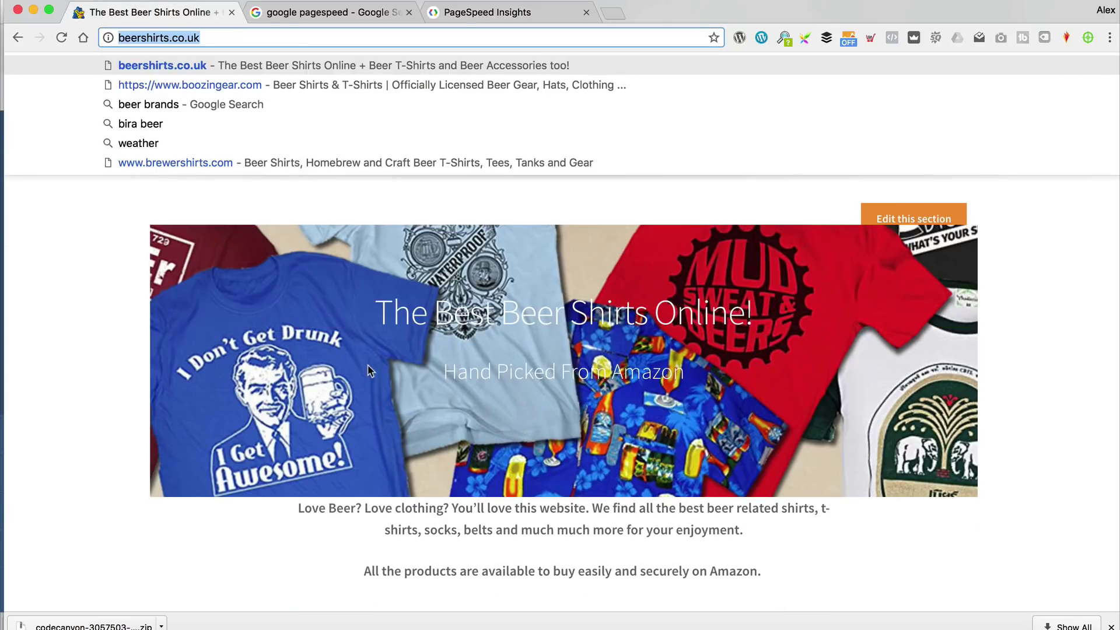
scroll(369, 371, "up", 2)
left_click(150, 354)
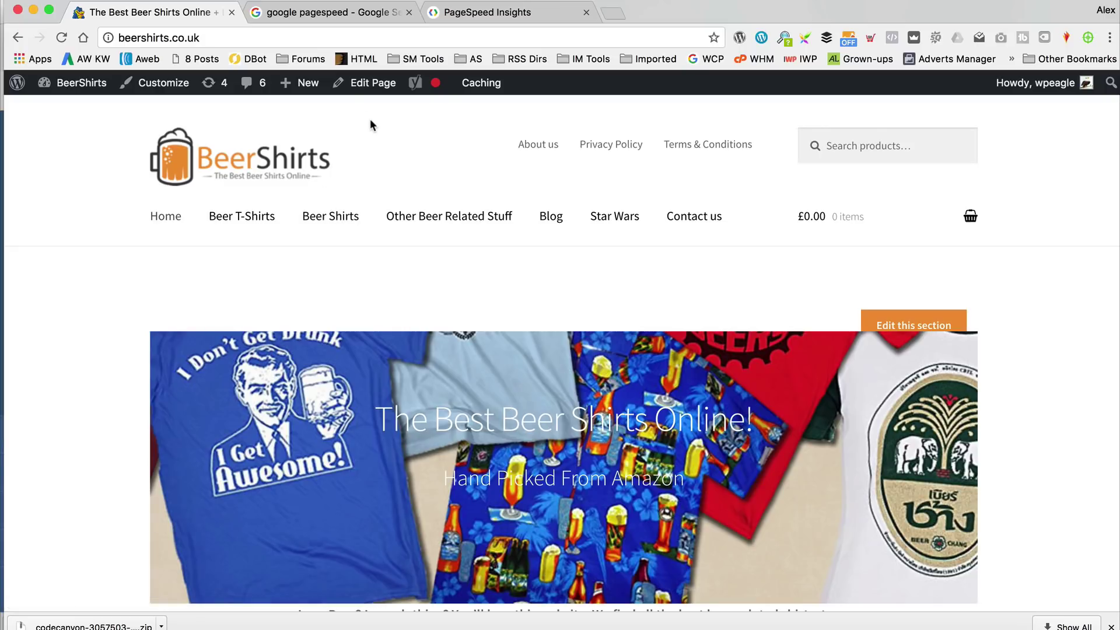
left_click(369, 83)
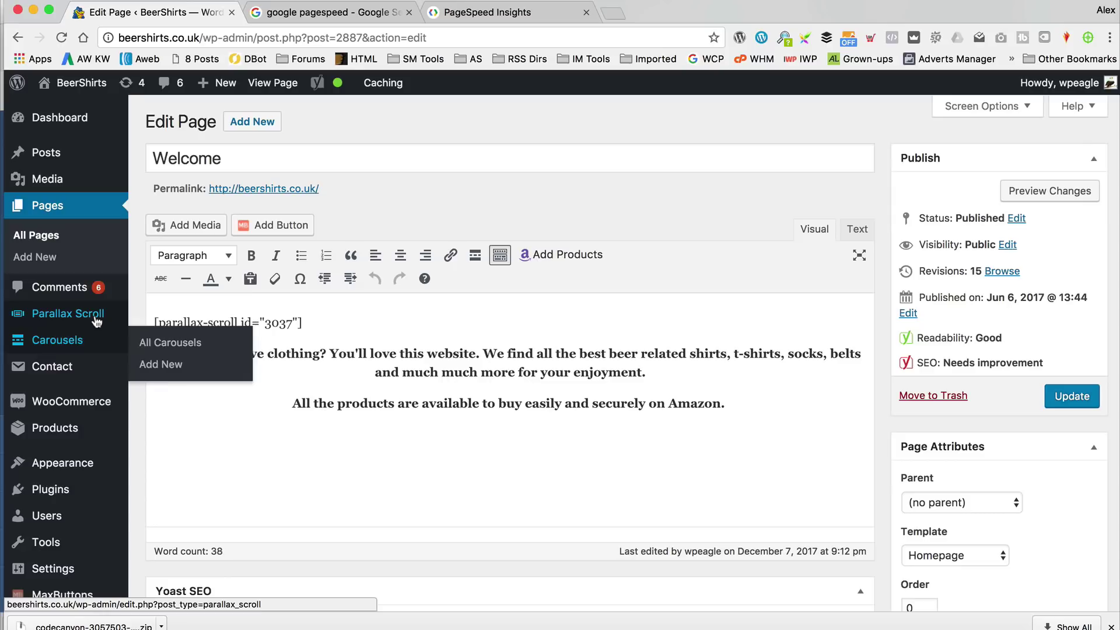
- Edit the Homepage item under Parallax Scroll to reach its featured banner
left_click(158, 317)
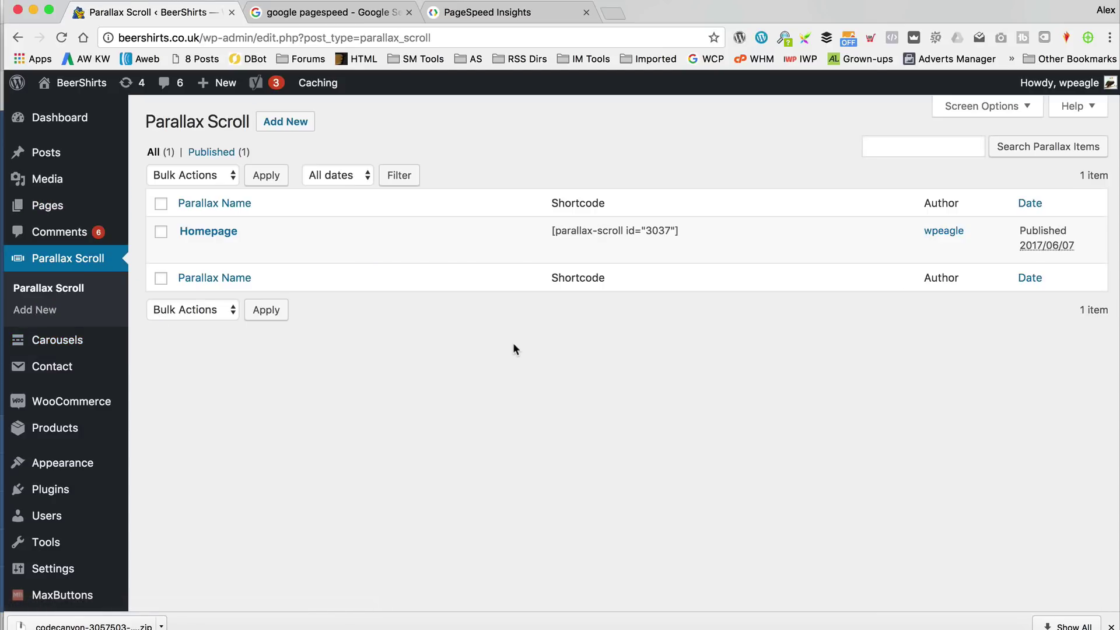
mouse_move(189, 257)
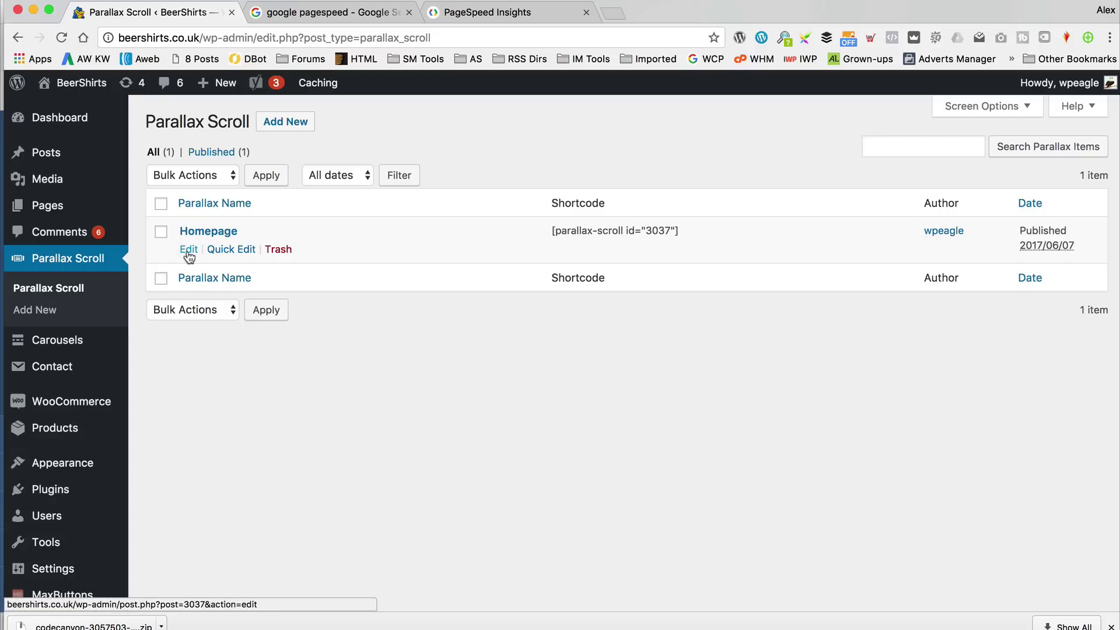
left_click(188, 254)
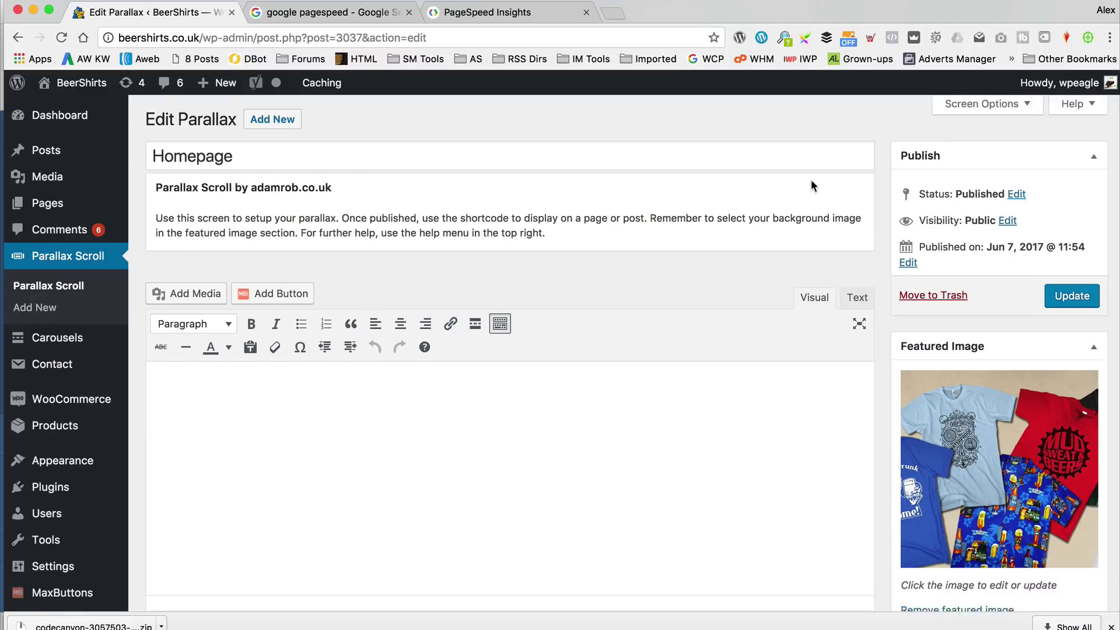
scroll(811, 181, "down", 1)
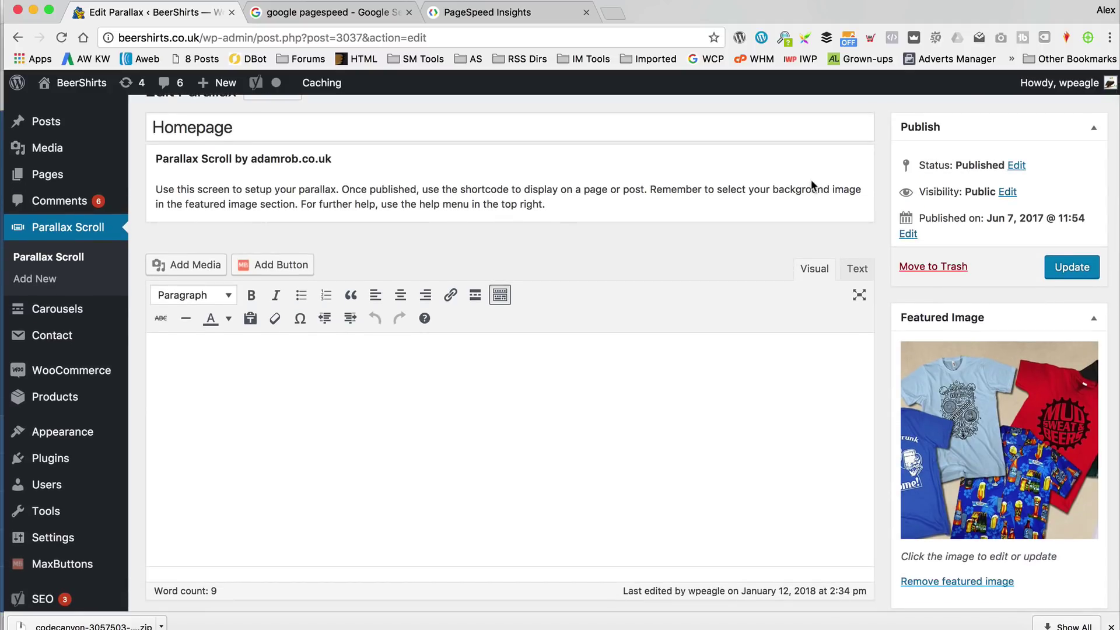
scroll(855, 157, "down", 3)
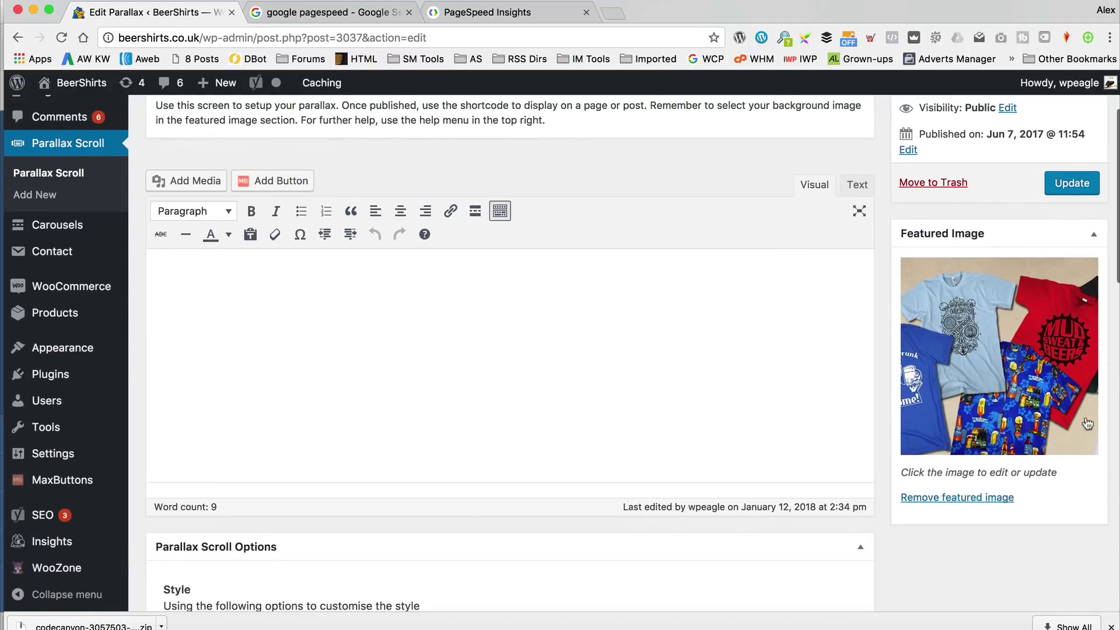
- Open top-banner-1.jpg from the Featured Image dialog in its own tab and copy the image
left_click(1015, 366)
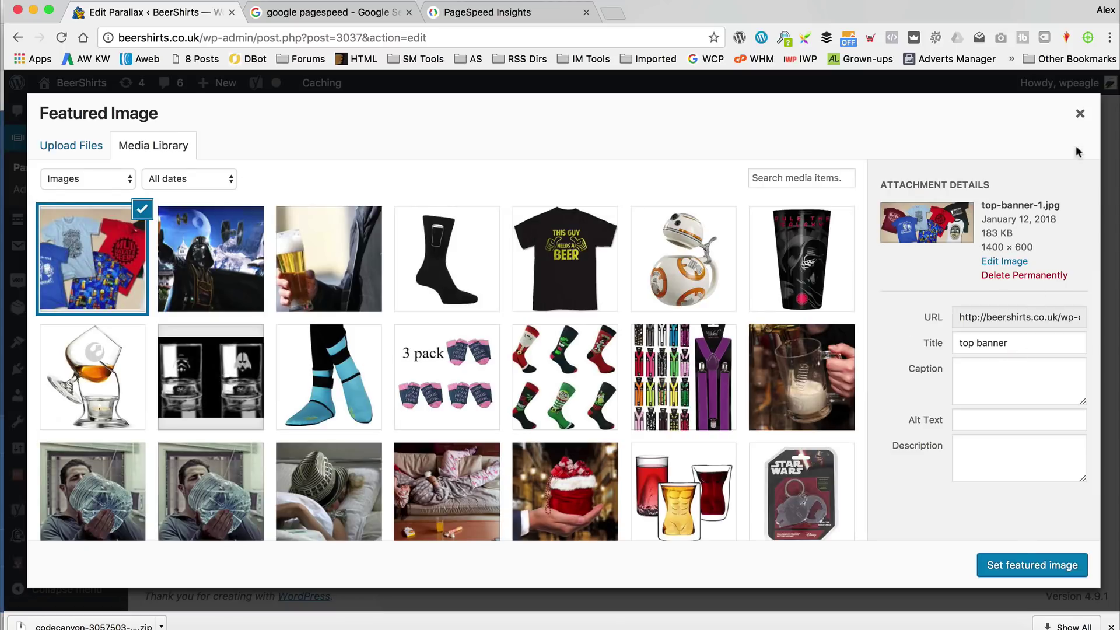
left_click(1082, 116)
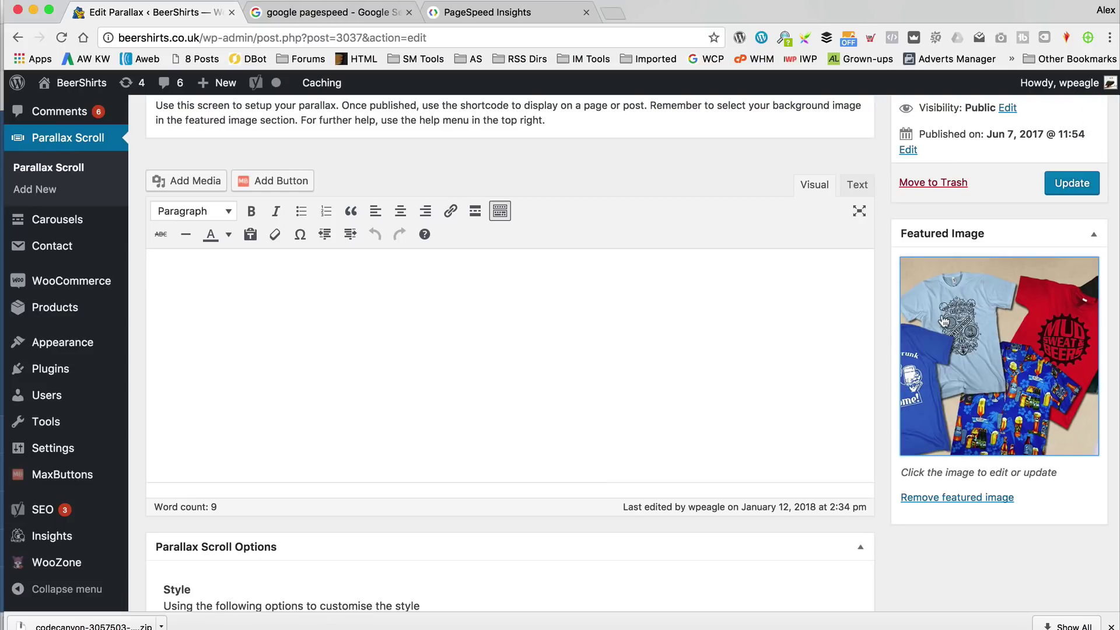
left_click(996, 333)
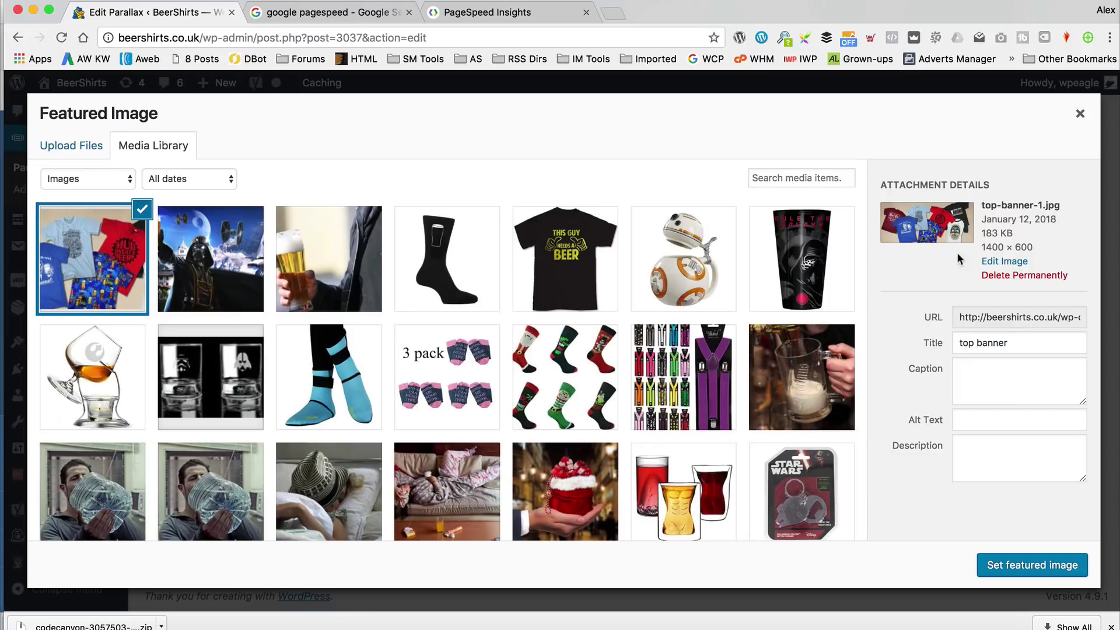
left_click(1024, 315)
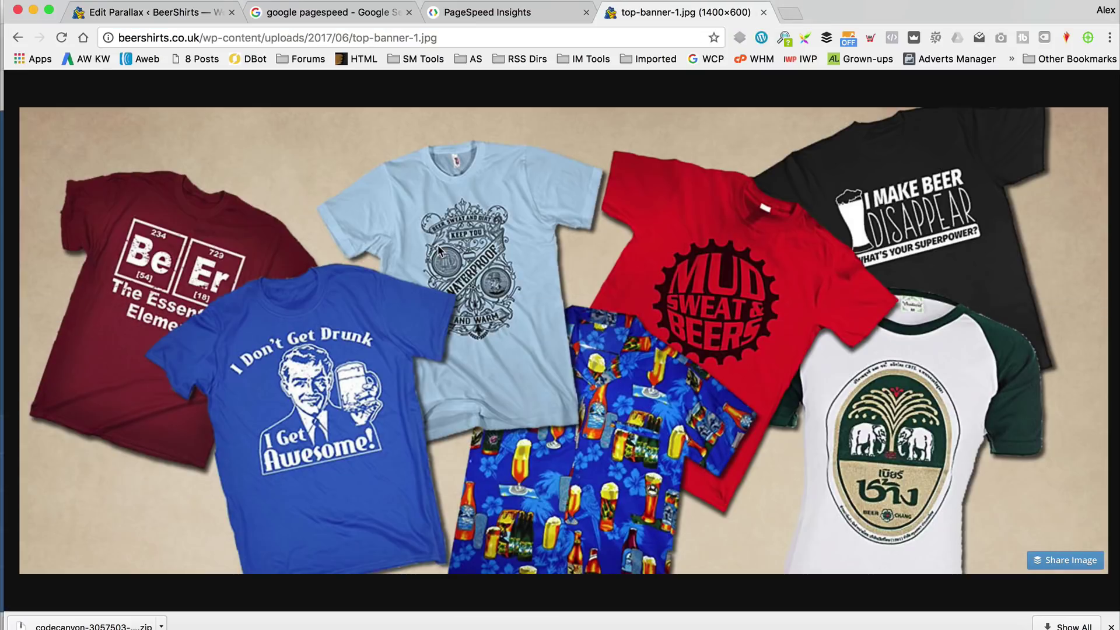
right_click(438, 251)
left_click(453, 282)
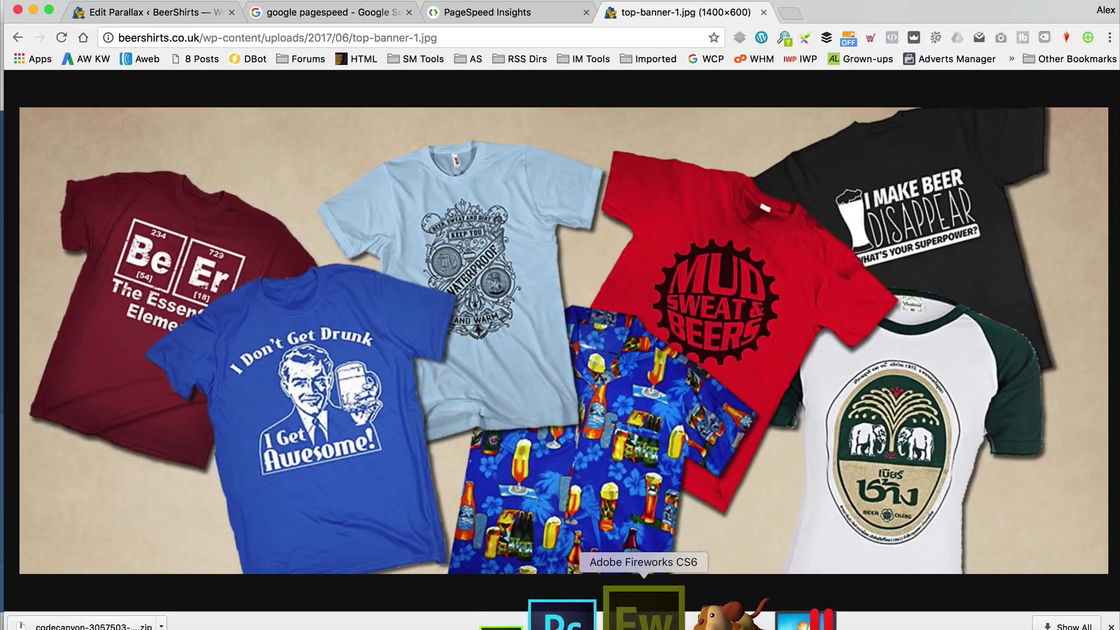
- Paste the banner into a new 1400×600 Fireworks document and open File > Image Preview
left_click(643, 610)
left_click(411, 132)
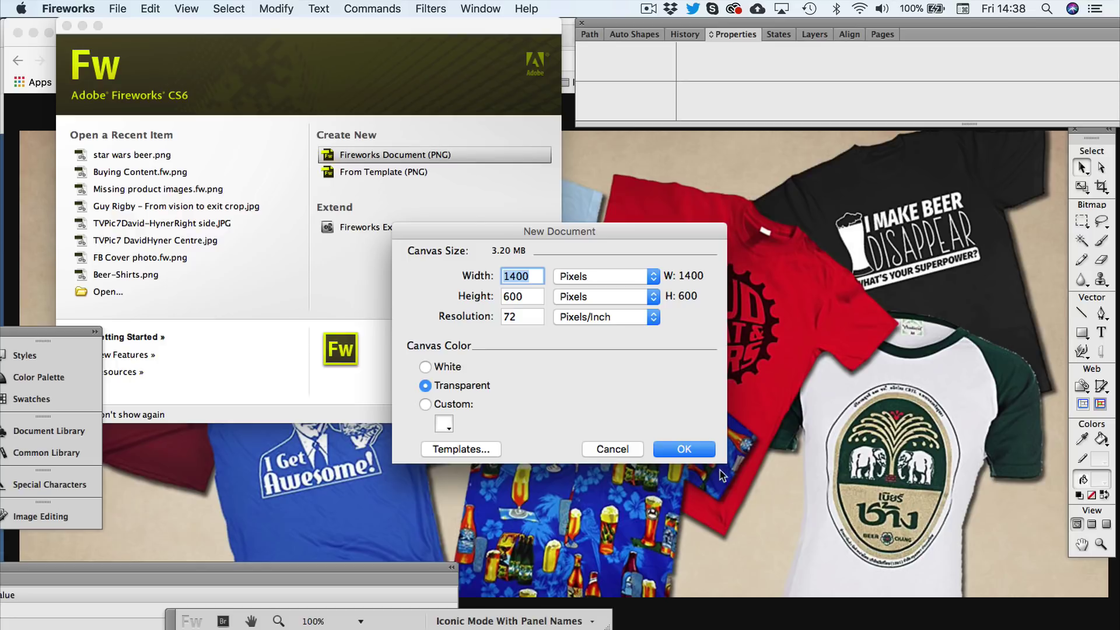
left_click(706, 460)
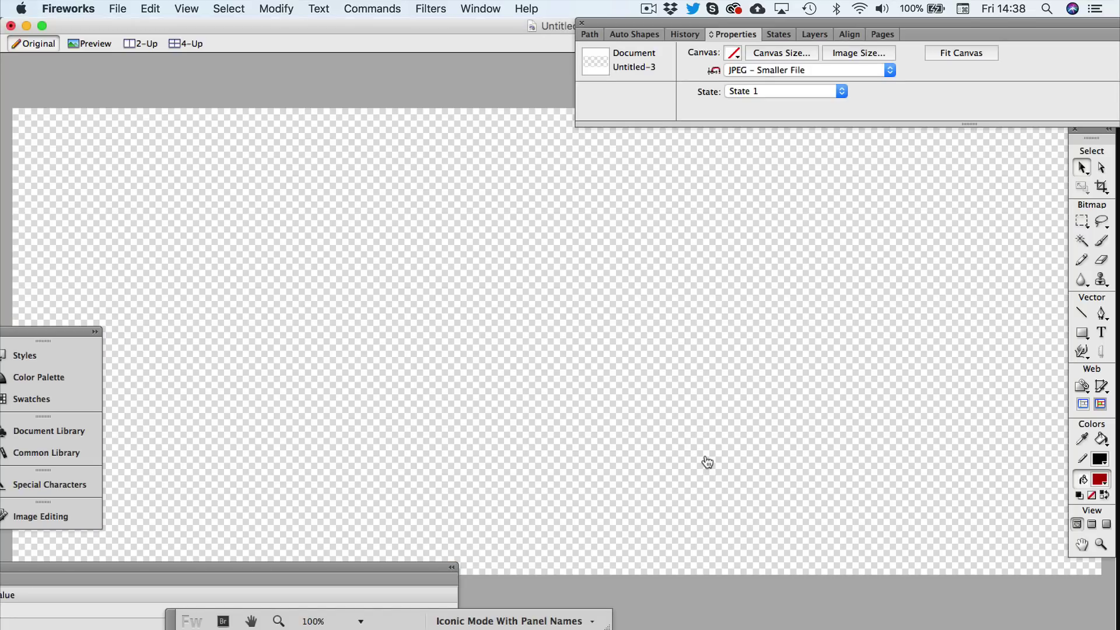
key("super+v")
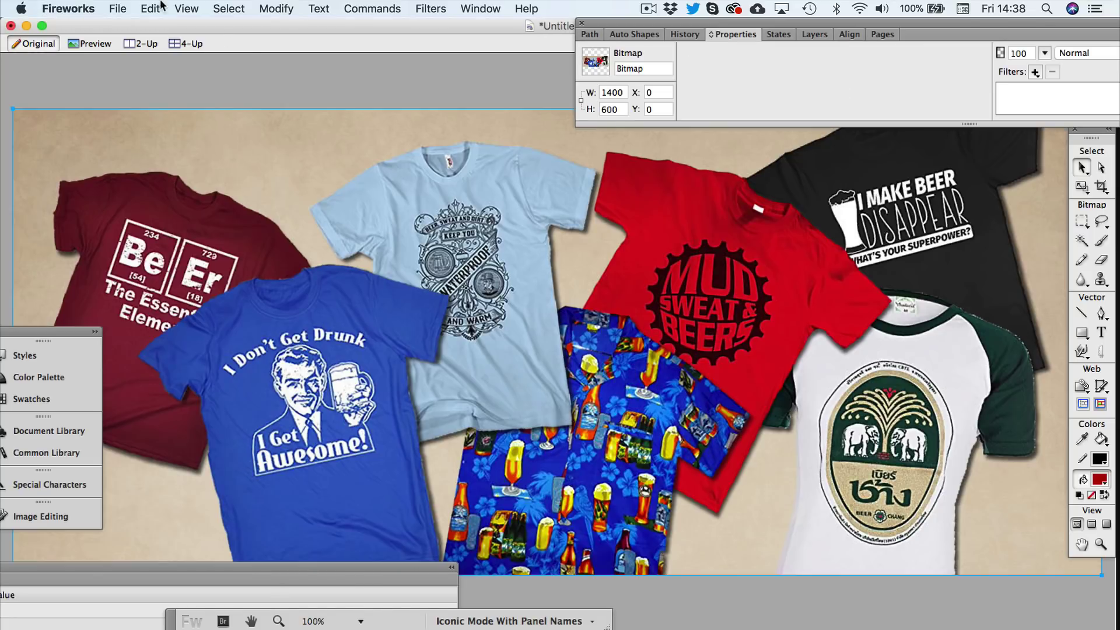
left_click(124, 7)
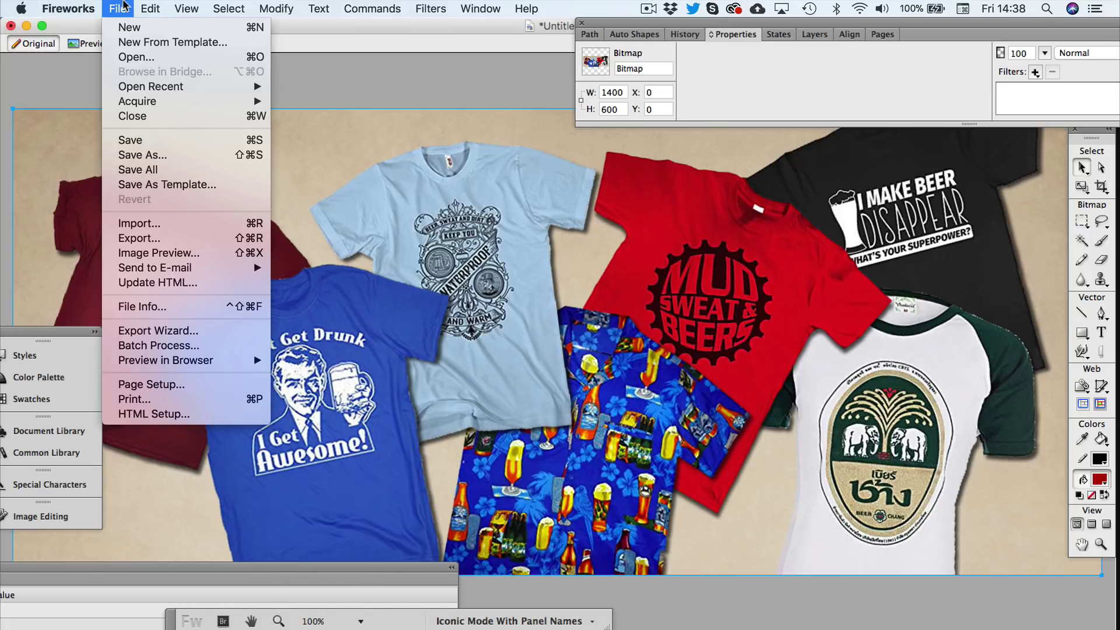
left_click(130, 252)
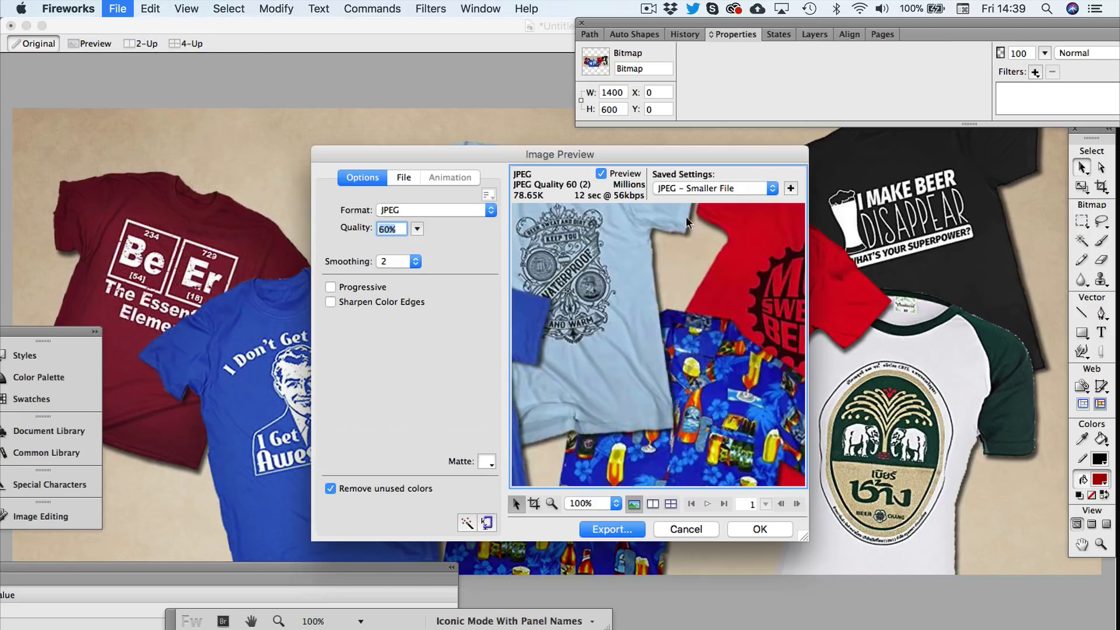
- Compare the JPEG Better Quality and Smaller File presets, keeping Smaller File
left_click(731, 188)
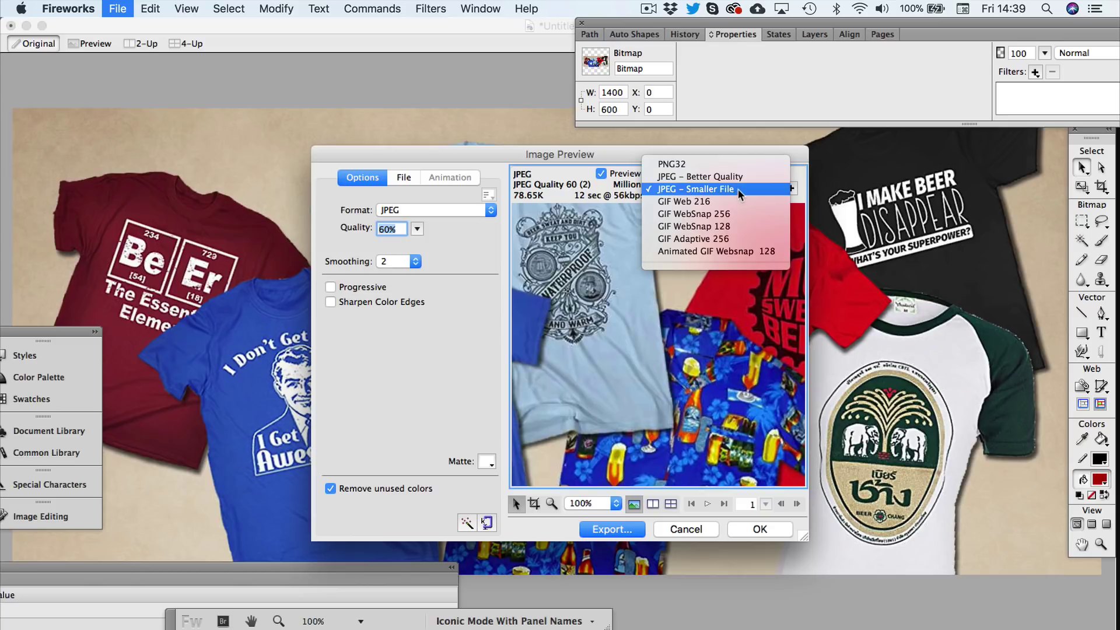
left_click(739, 194)
left_click(741, 187)
left_click(740, 176)
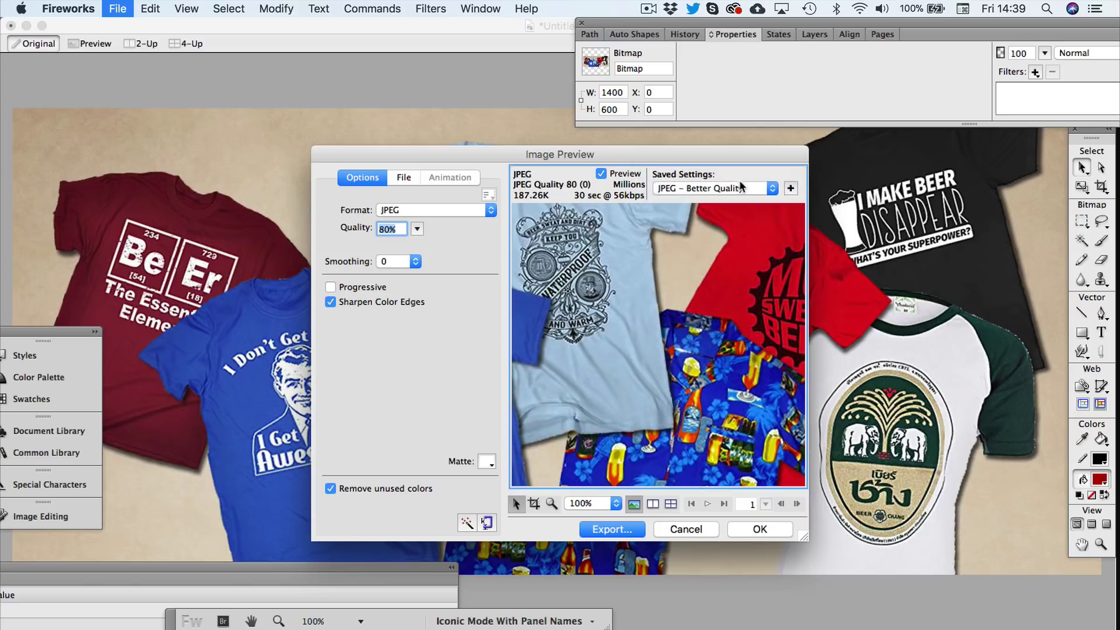
left_click(740, 188)
left_click(738, 200)
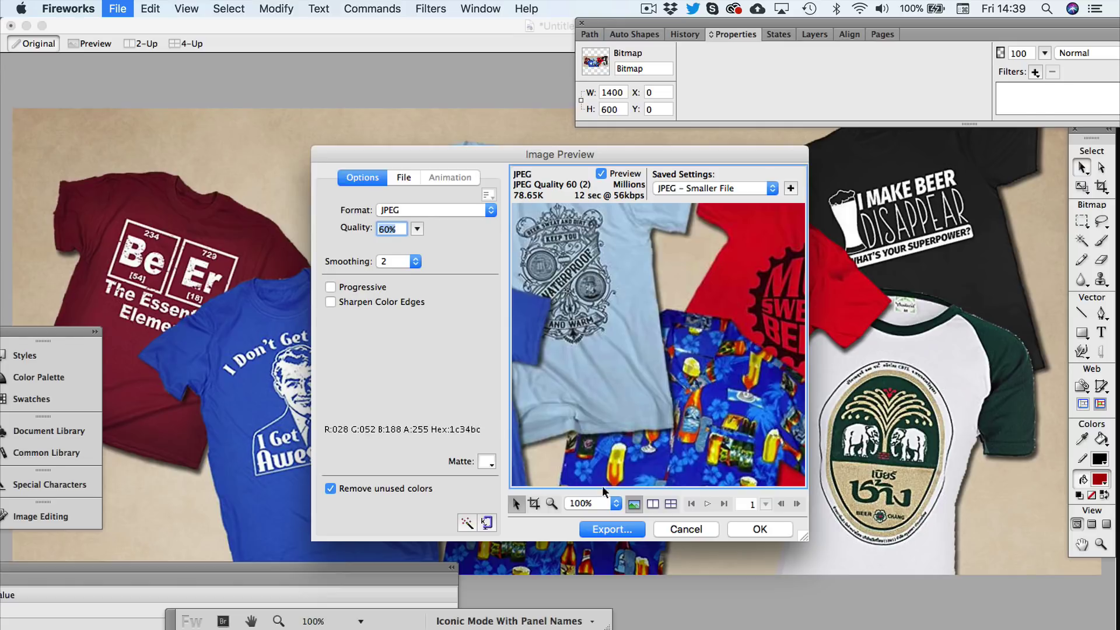
- Export the JPEG as 'Top Banner new' into the WPEagle folder
left_click(628, 531)
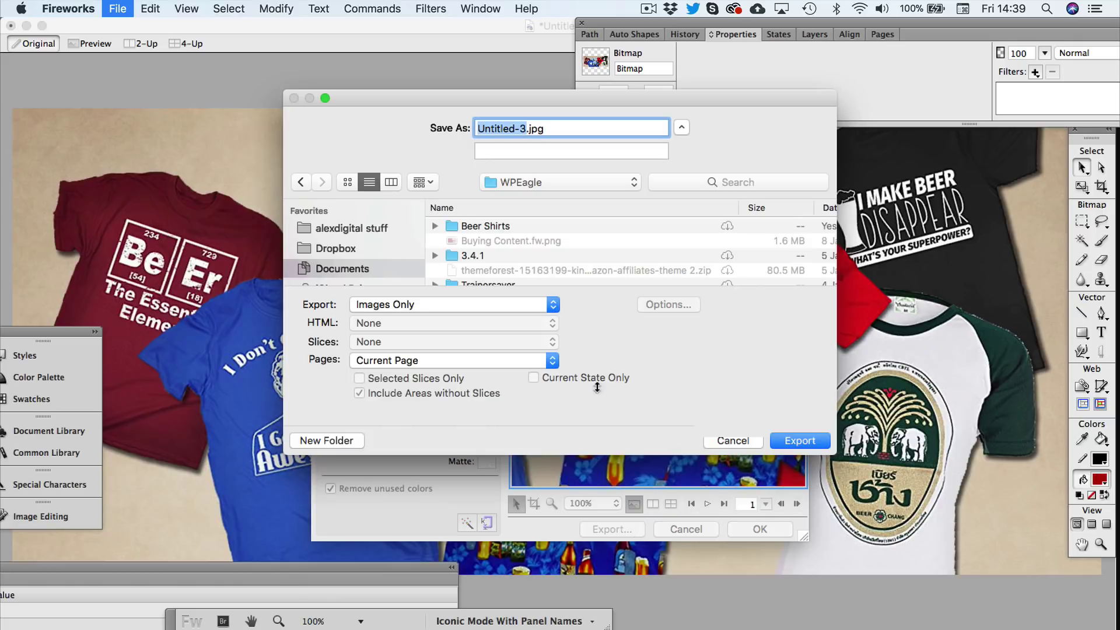
type("Top")
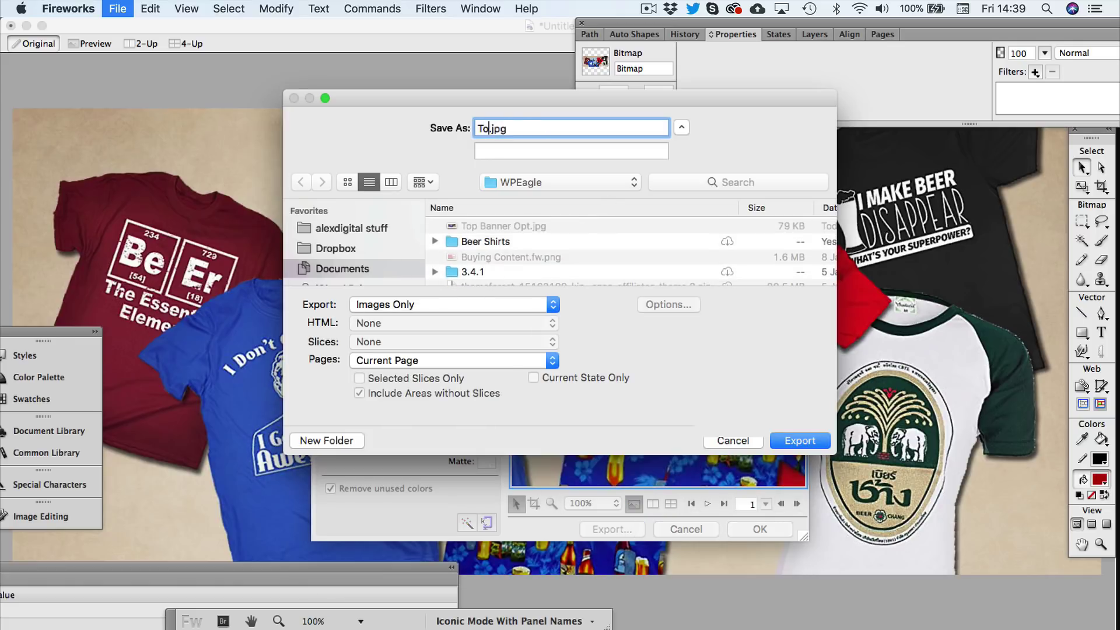
type(" Banner new")
left_click(800, 441)
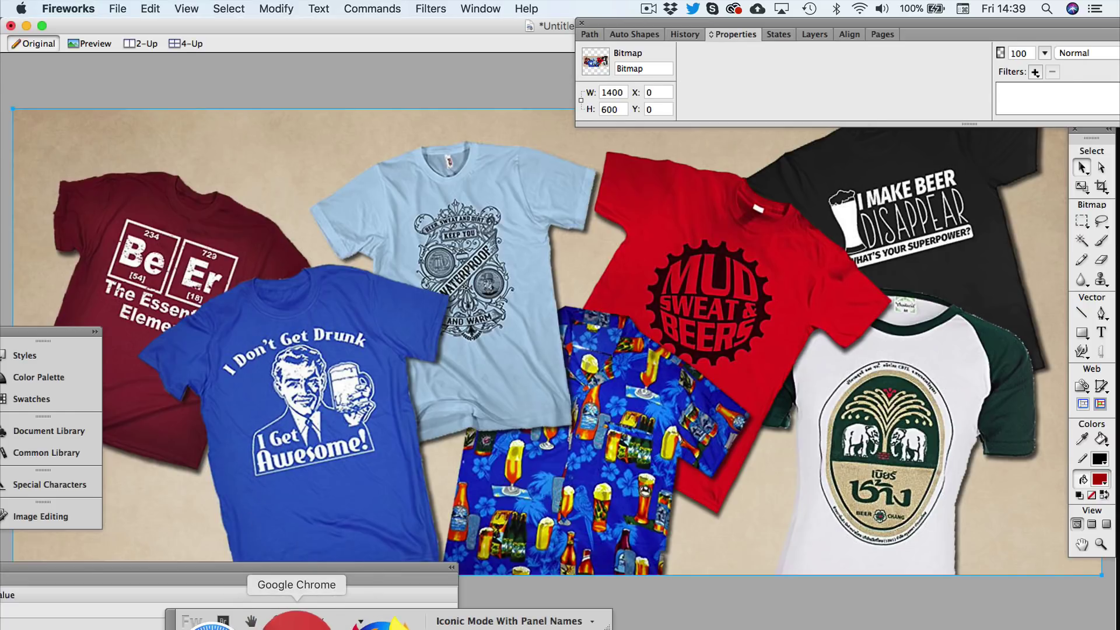
- Return to the parallax editor's Featured Image dialog, deselect the old banner and go to Upload Files
left_click(274, 617)
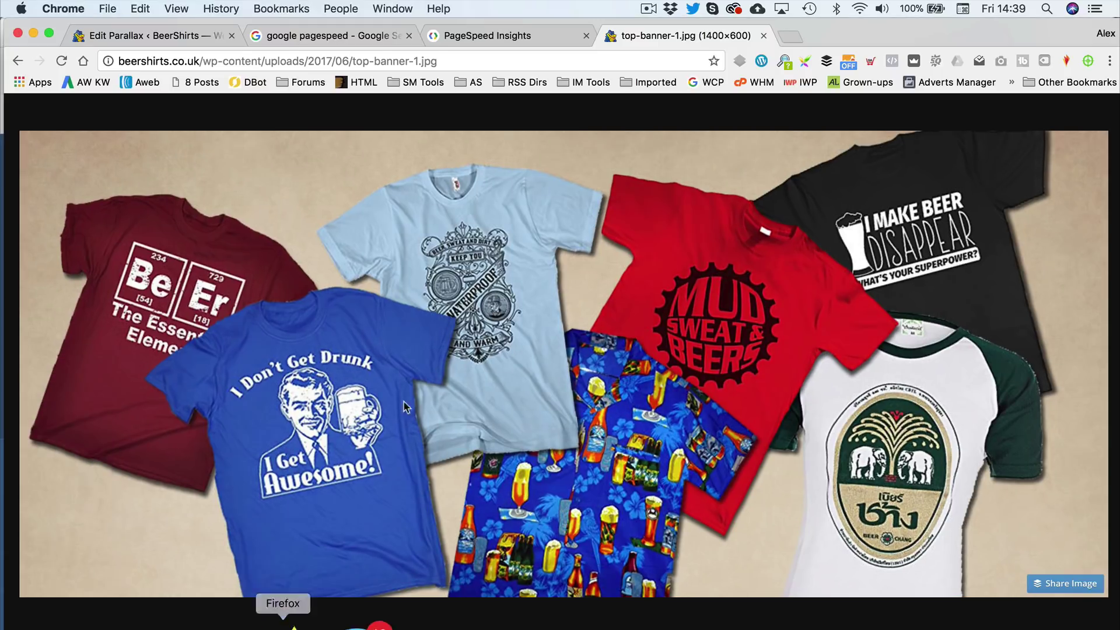
left_click(178, 38)
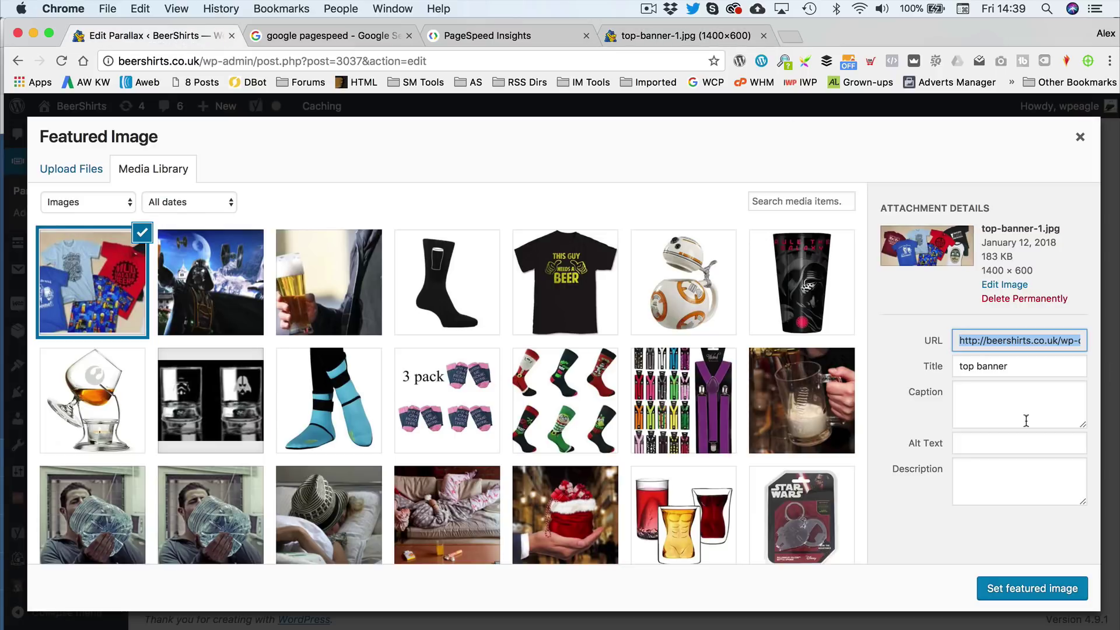
left_click(142, 232)
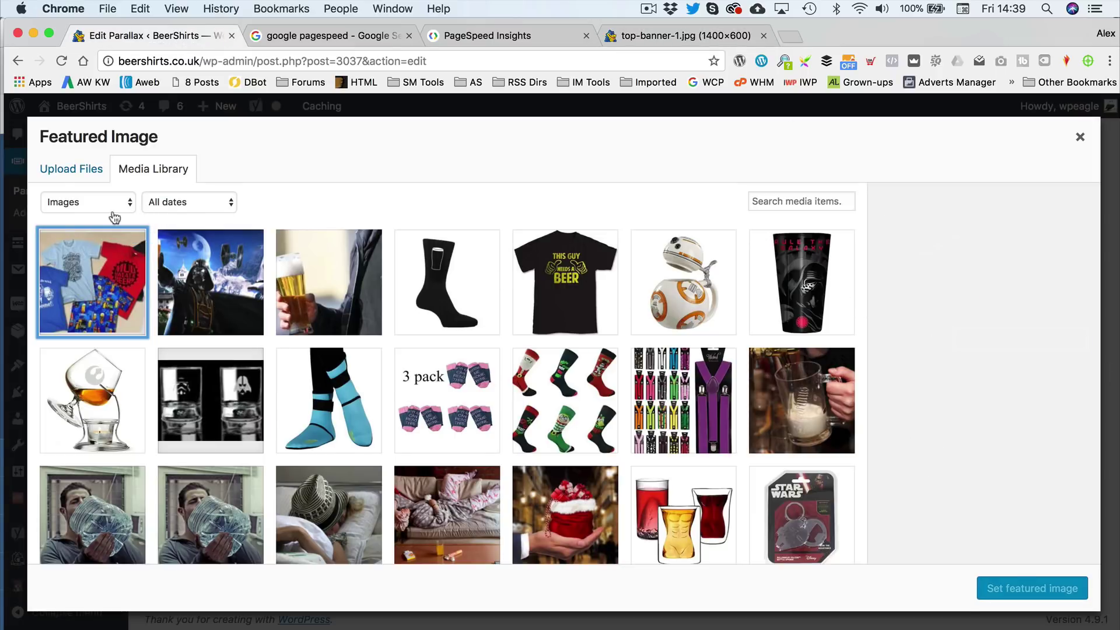
left_click(83, 171)
- Upload WPEagle/Top Banner new.jpg and set it as the featured image
left_click(581, 379)
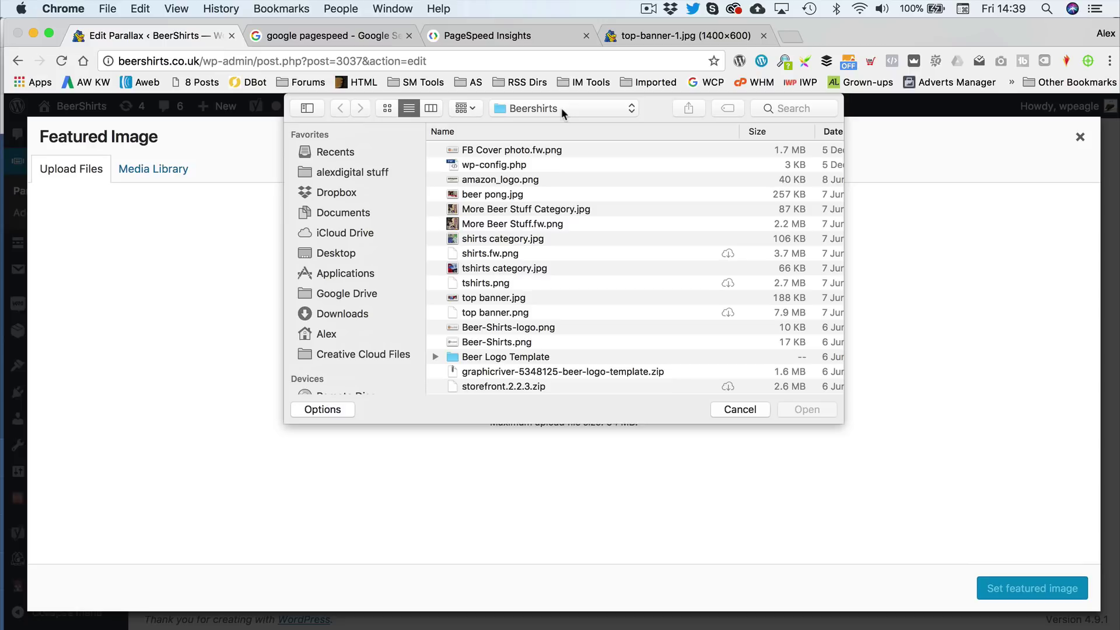
scroll(529, 243, "right", 3)
scroll(529, 243, "right", 2)
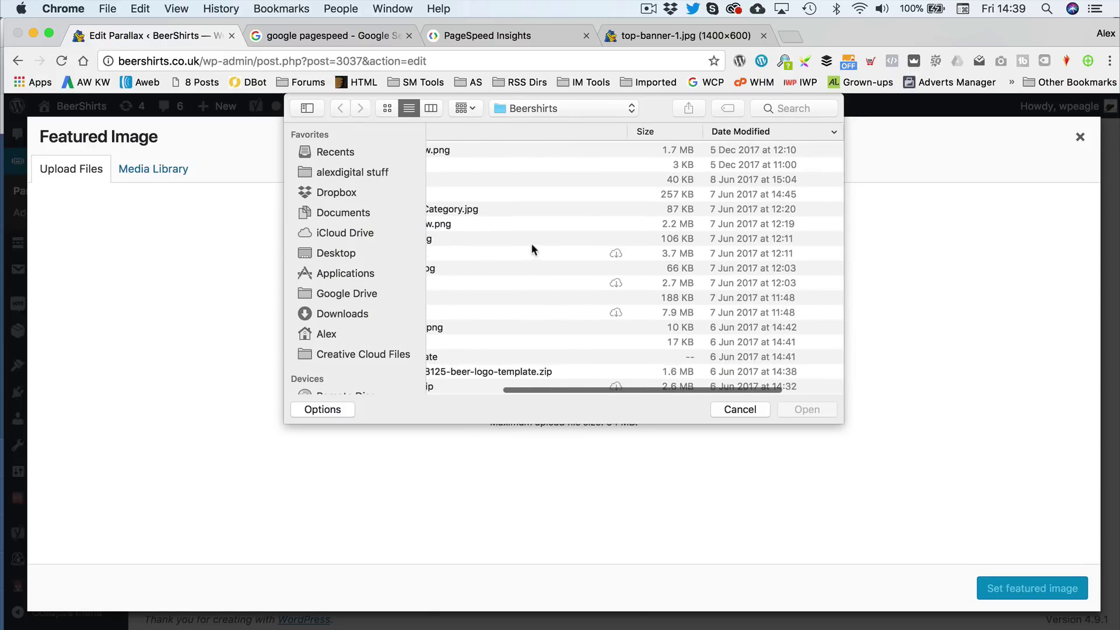
scroll(529, 241, "left", 5)
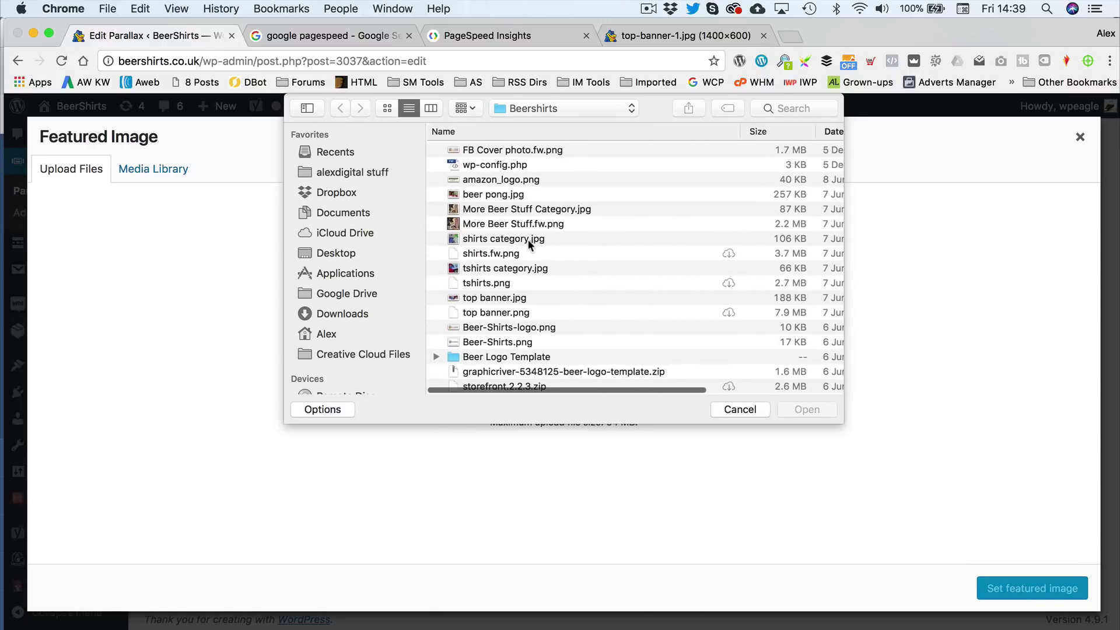
left_click(570, 108)
left_click(561, 178)
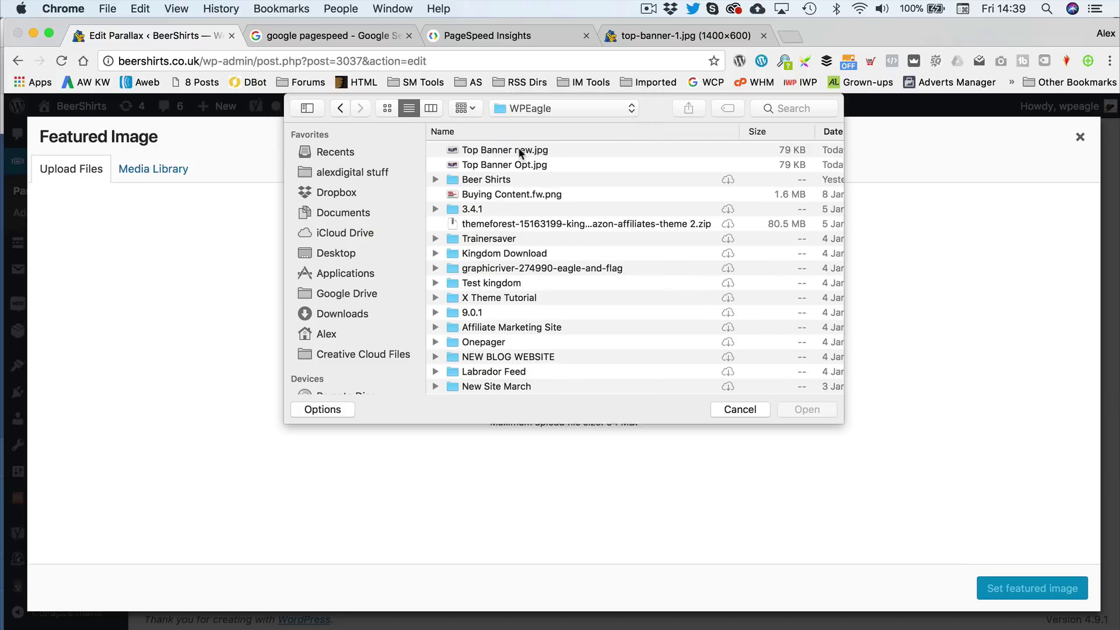
double_click(521, 153)
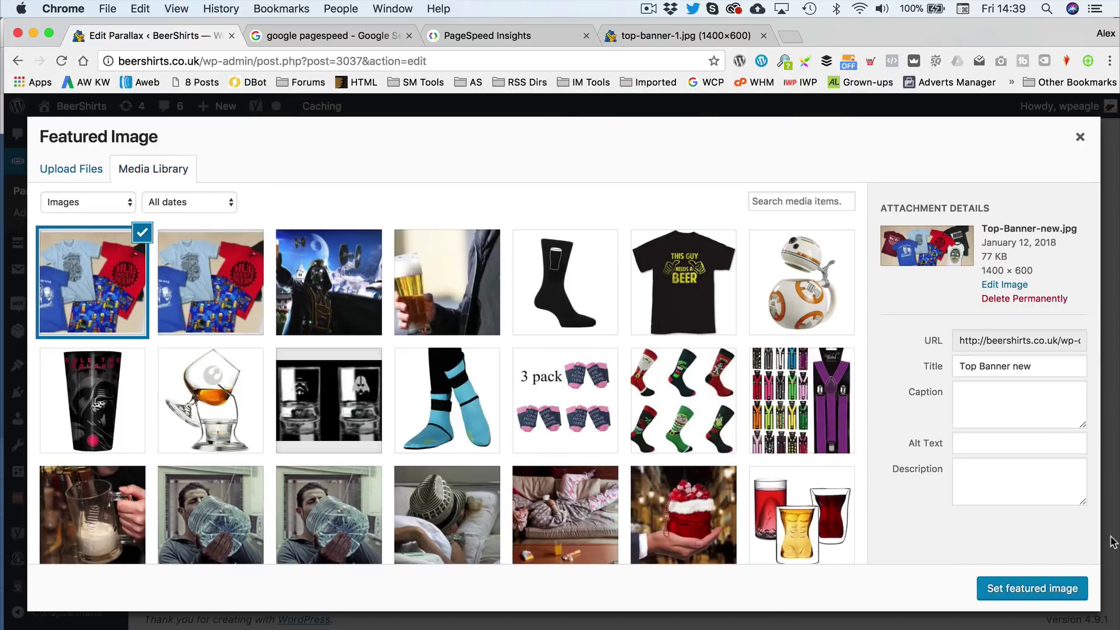
left_click(1041, 590)
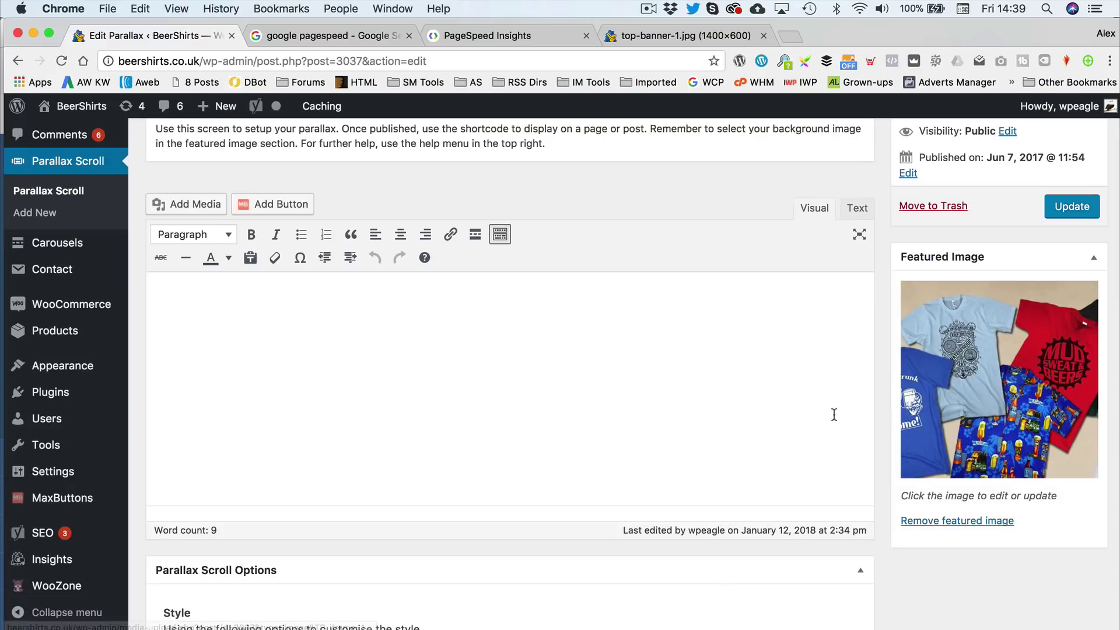
scroll(834, 414, "up", 3)
- Update the parallax post, re-analyse beershirts.co.uk (35/100 mobile) and close the banner tab
left_click(1081, 330)
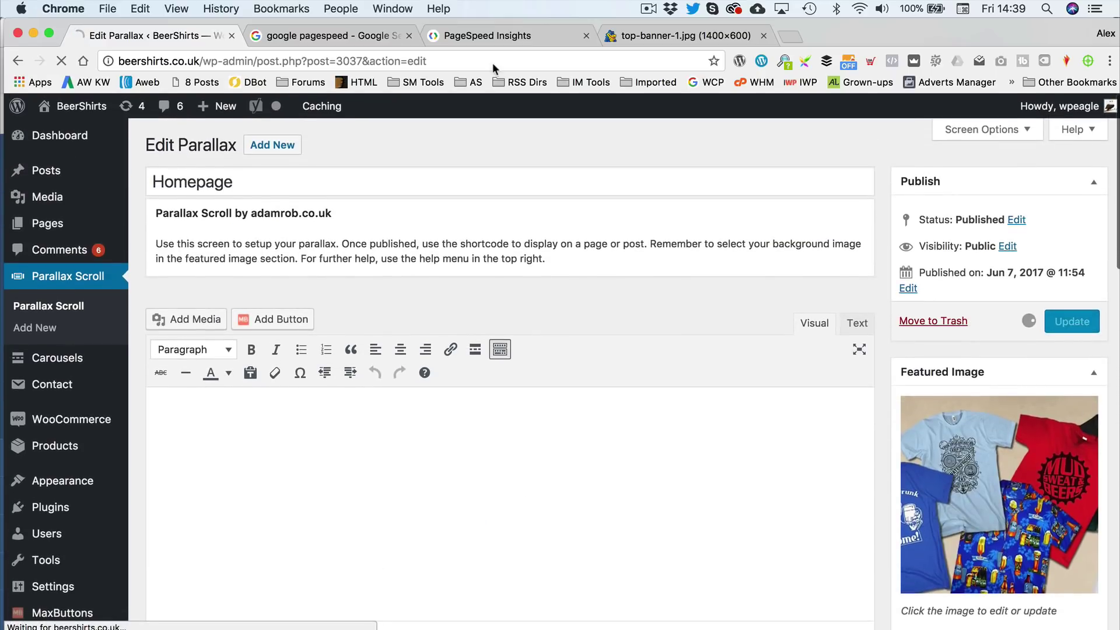
left_click(484, 35)
scroll(696, 430, "up", 15)
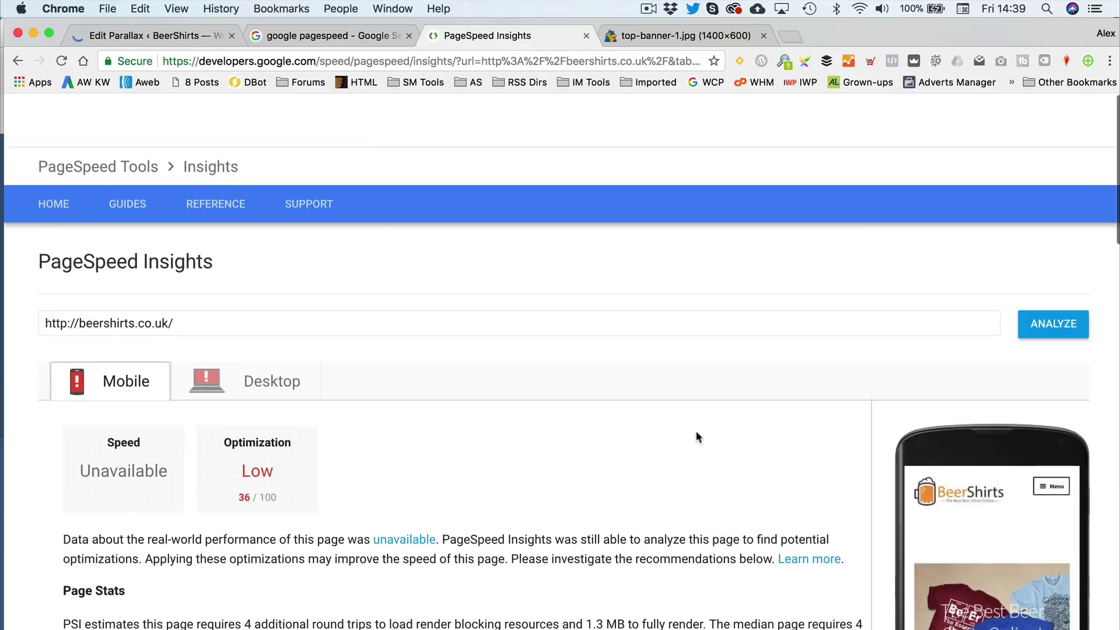
left_click(1053, 266)
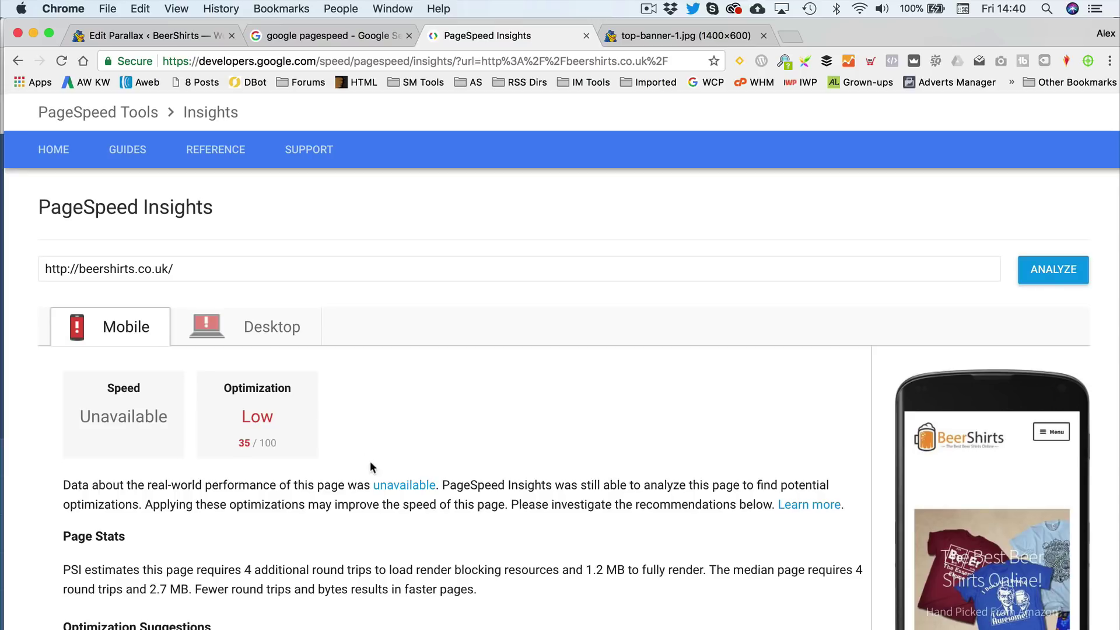
scroll(500, 369, "down", 5)
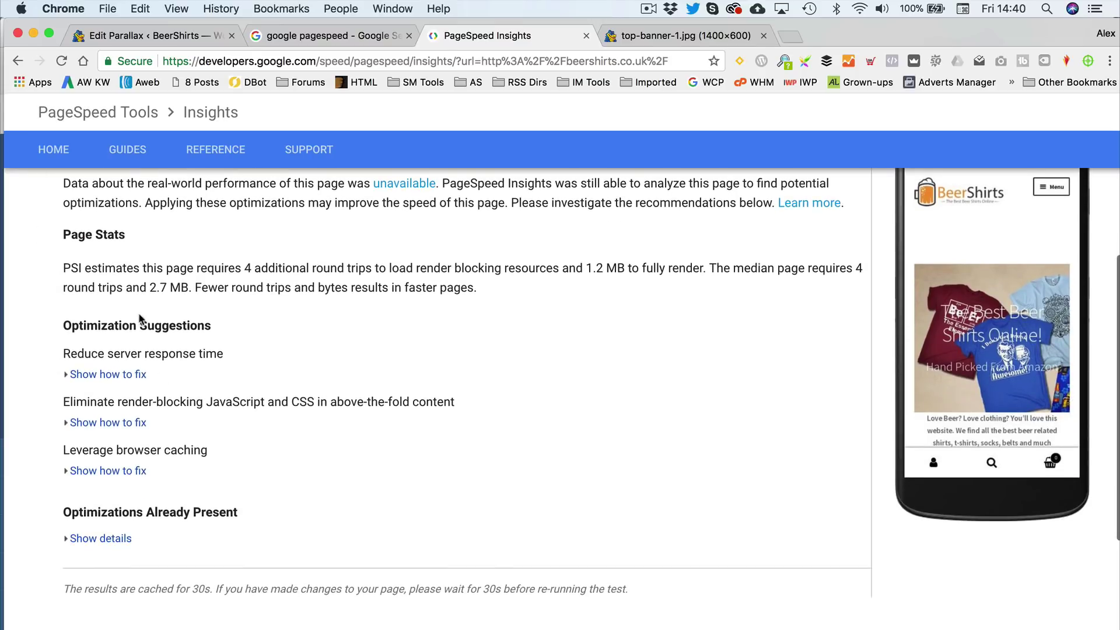
scroll(361, 445, "up", 5)
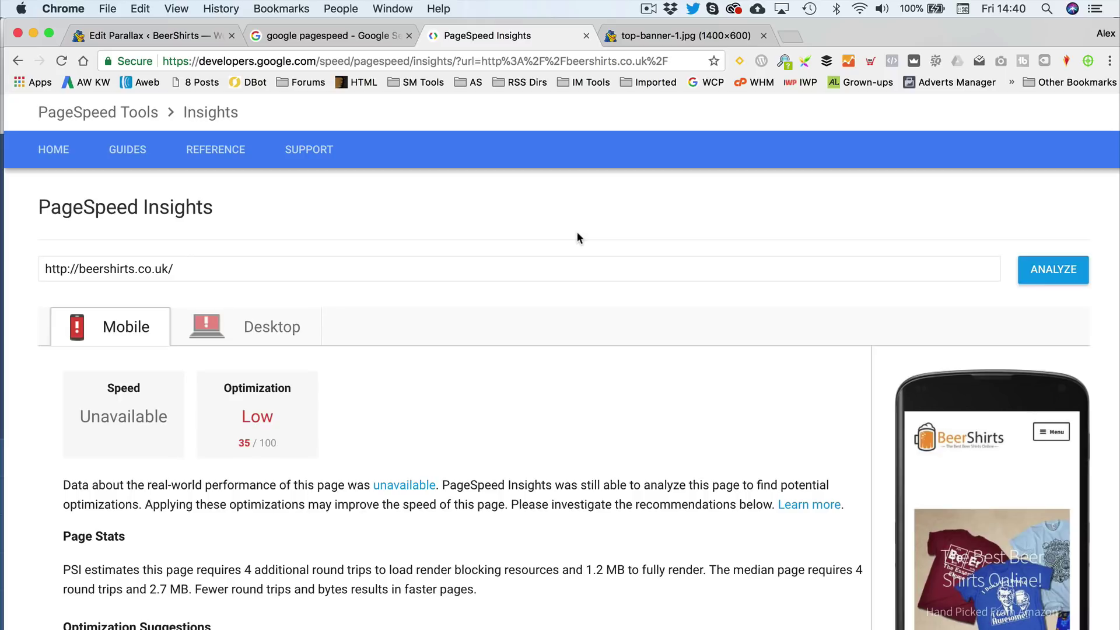
left_click(763, 36)
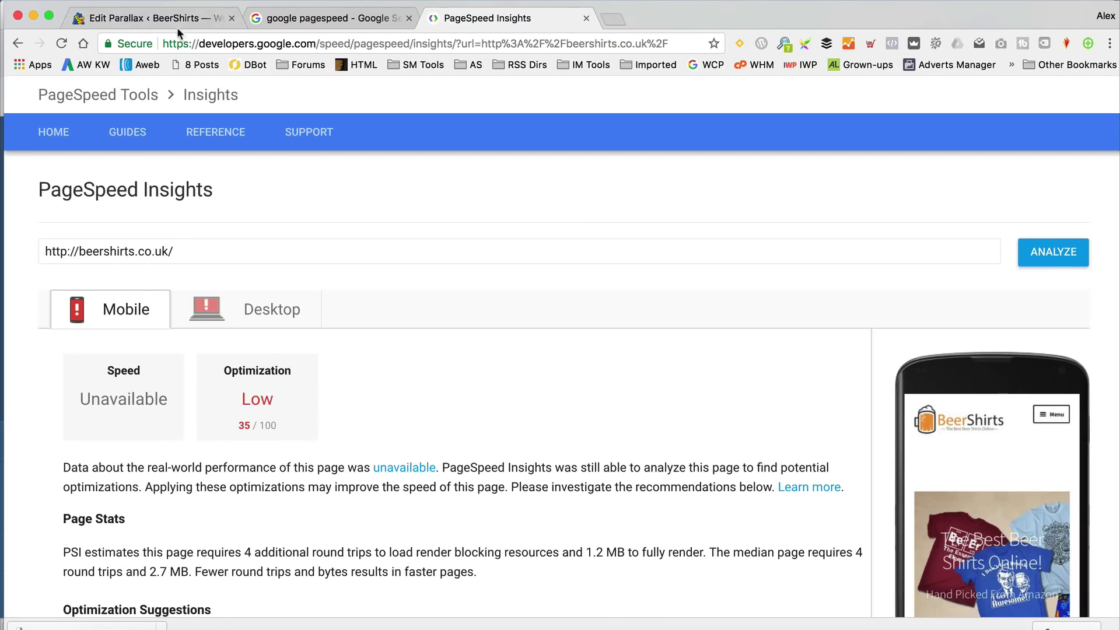
- Search Plugins > Add New for 'wp fastest', then install and activate WP Fastest Cache
left_click(178, 24)
scroll(70, 292, "down", 3)
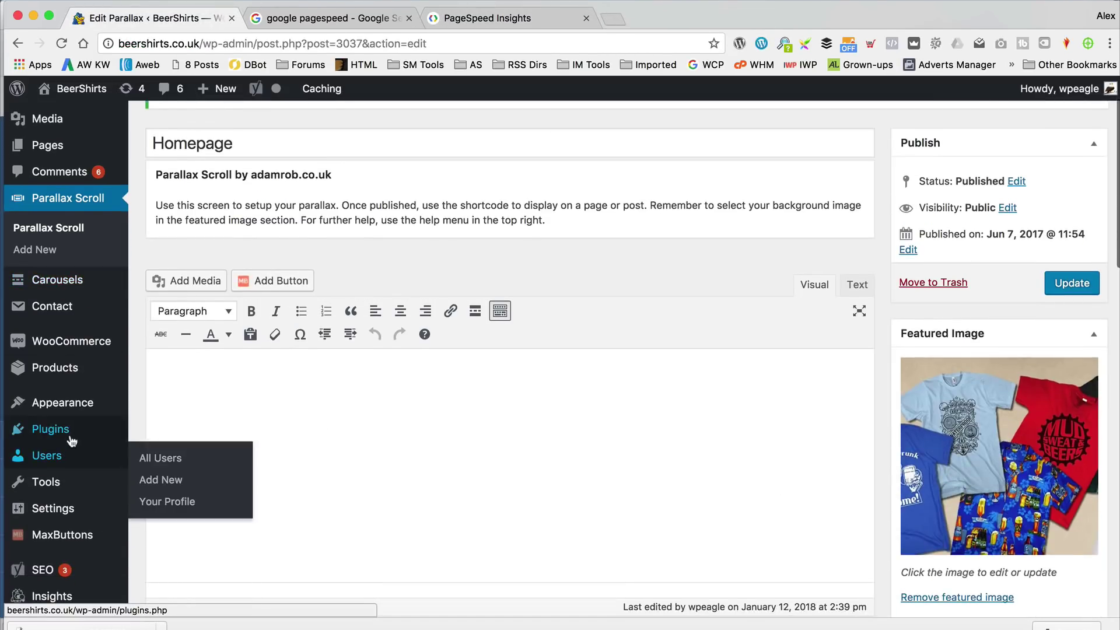
mouse_move(71, 441)
left_click(168, 456)
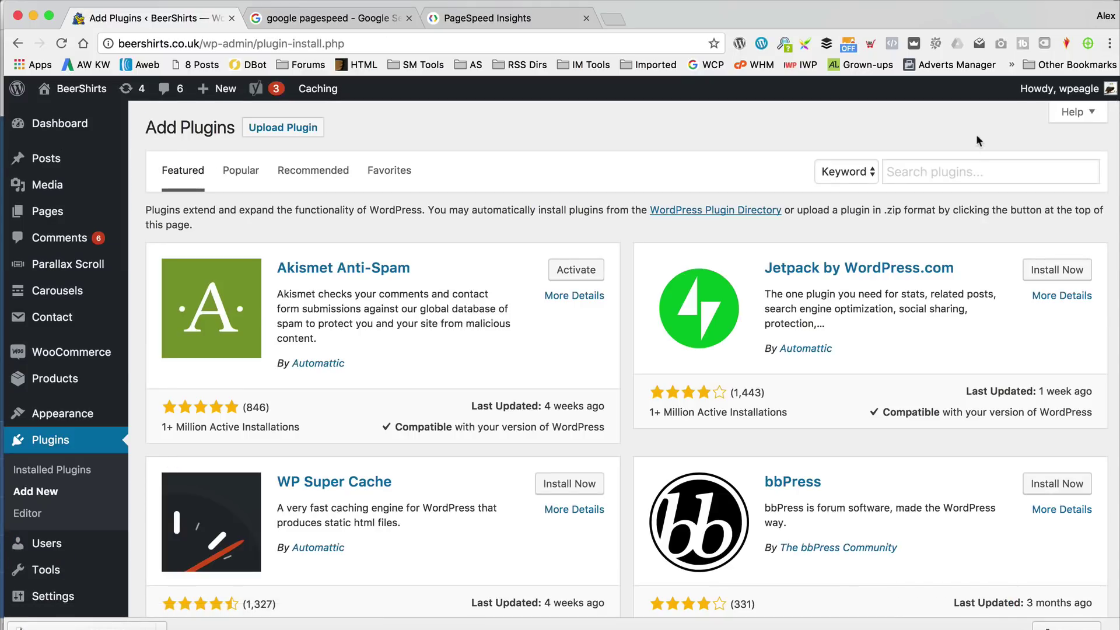
left_click(960, 169)
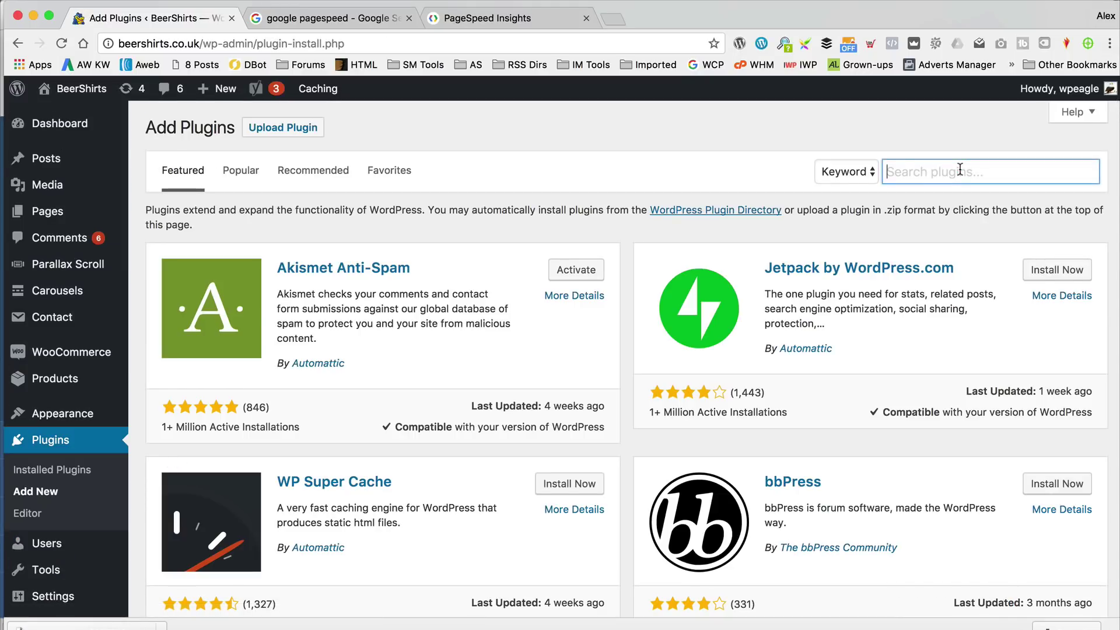
type("wp fastes")
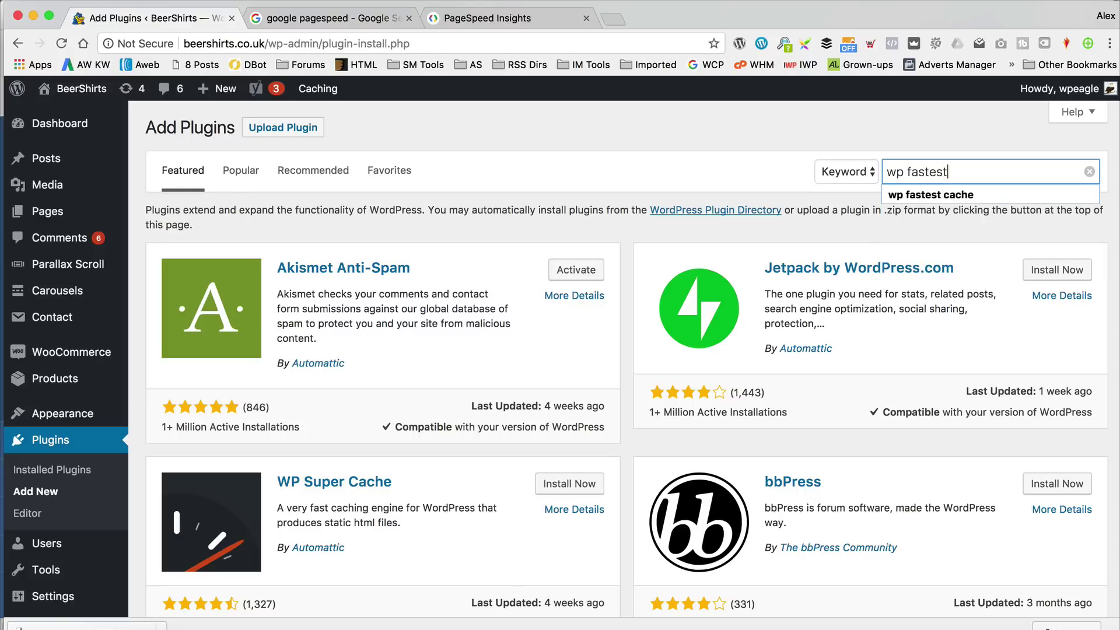
type("t")
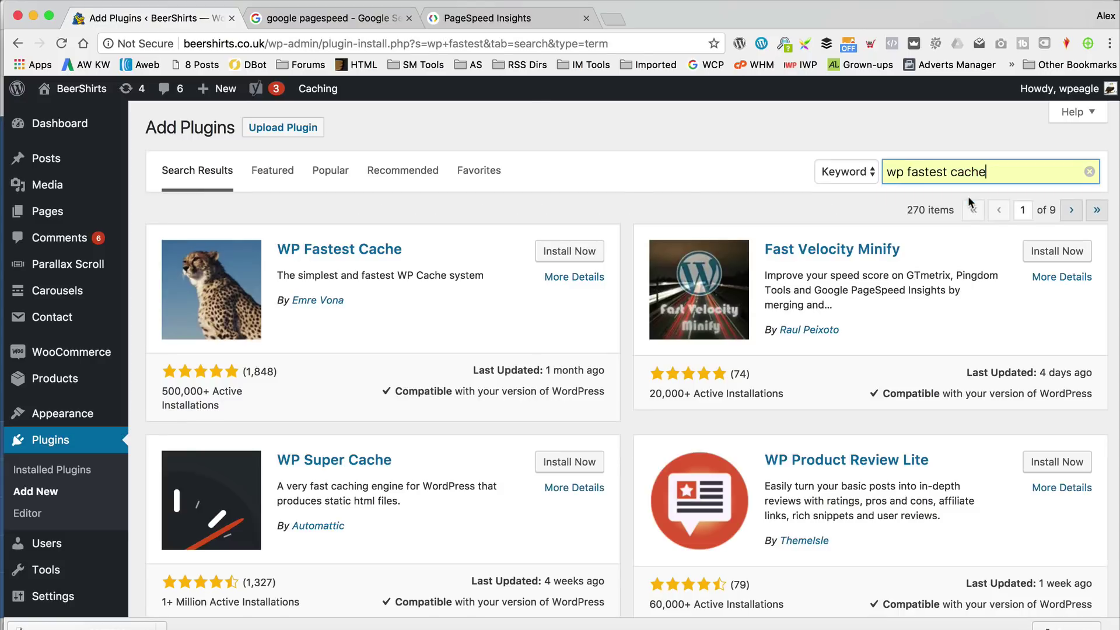
left_click(966, 197)
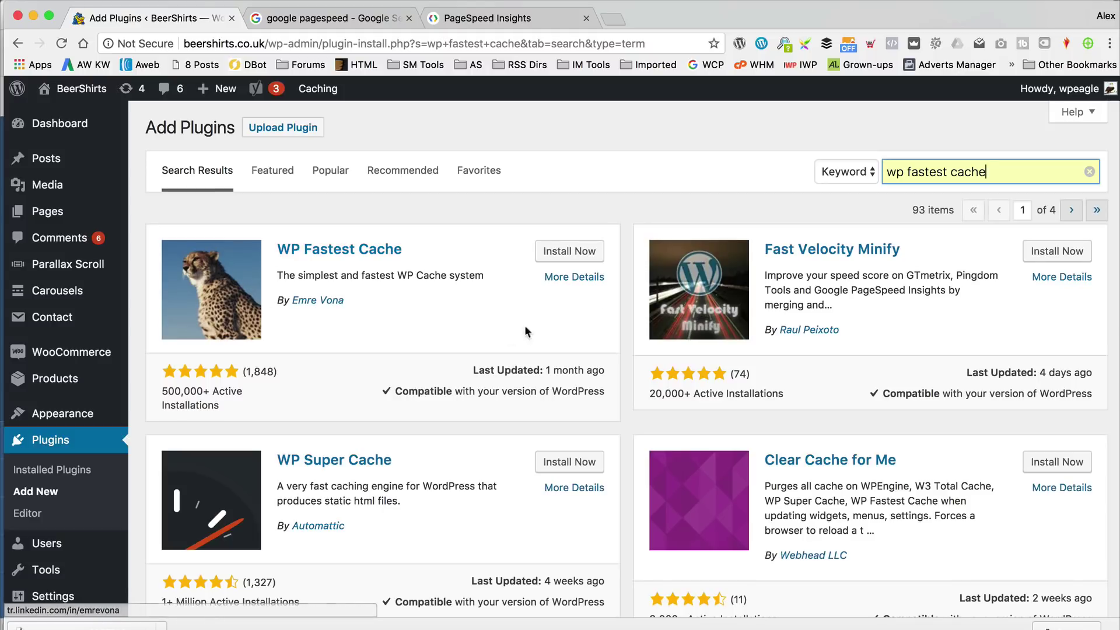
left_click(577, 252)
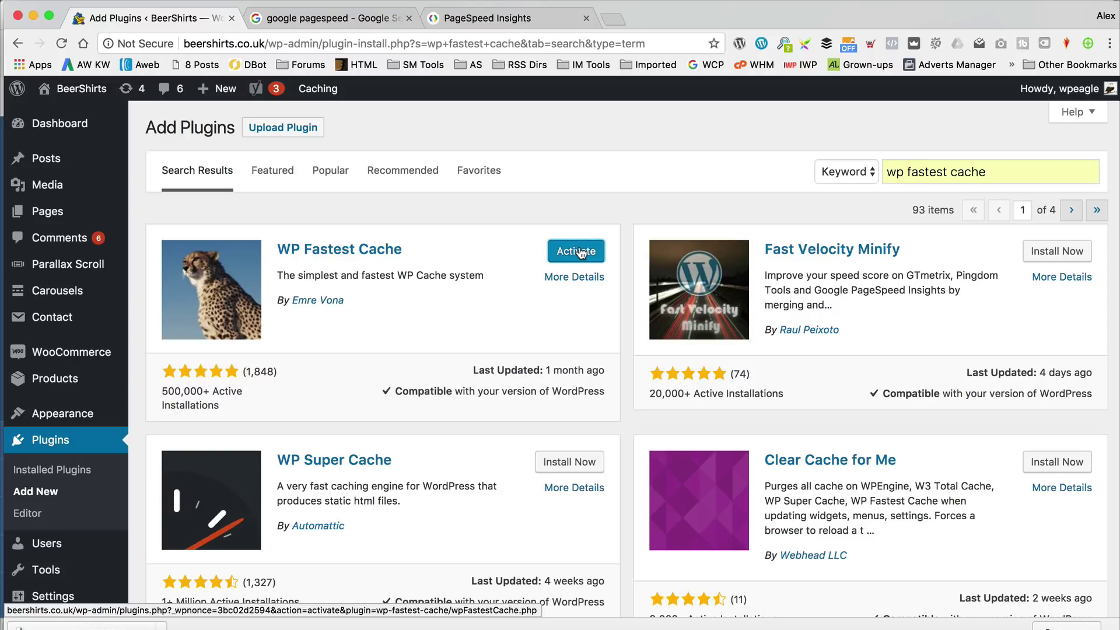
left_click(581, 253)
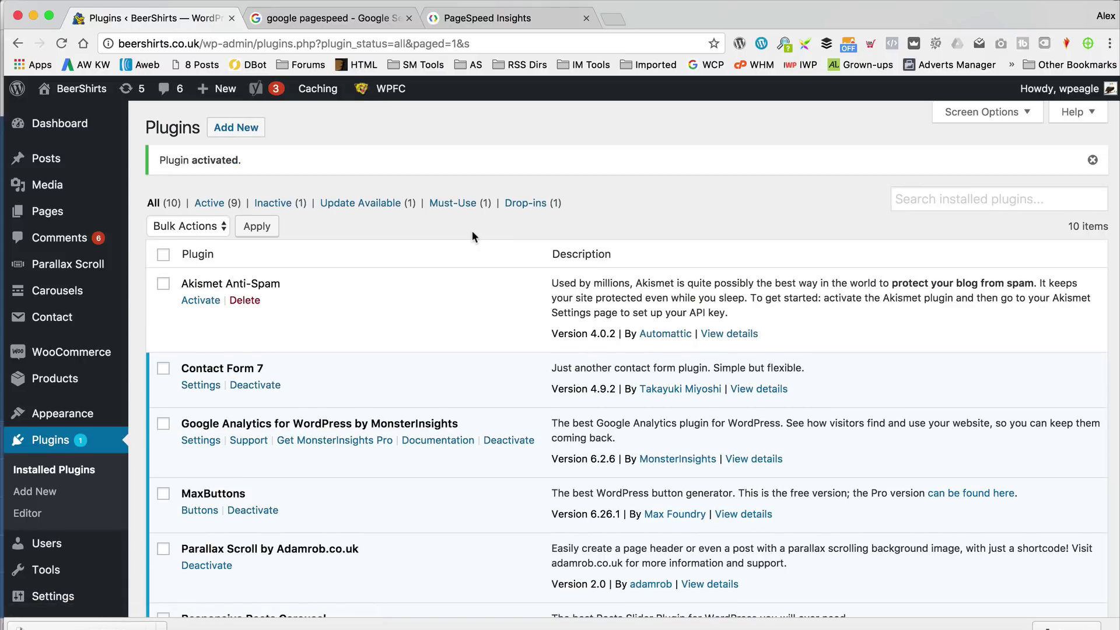
scroll(70, 350, "down", 5)
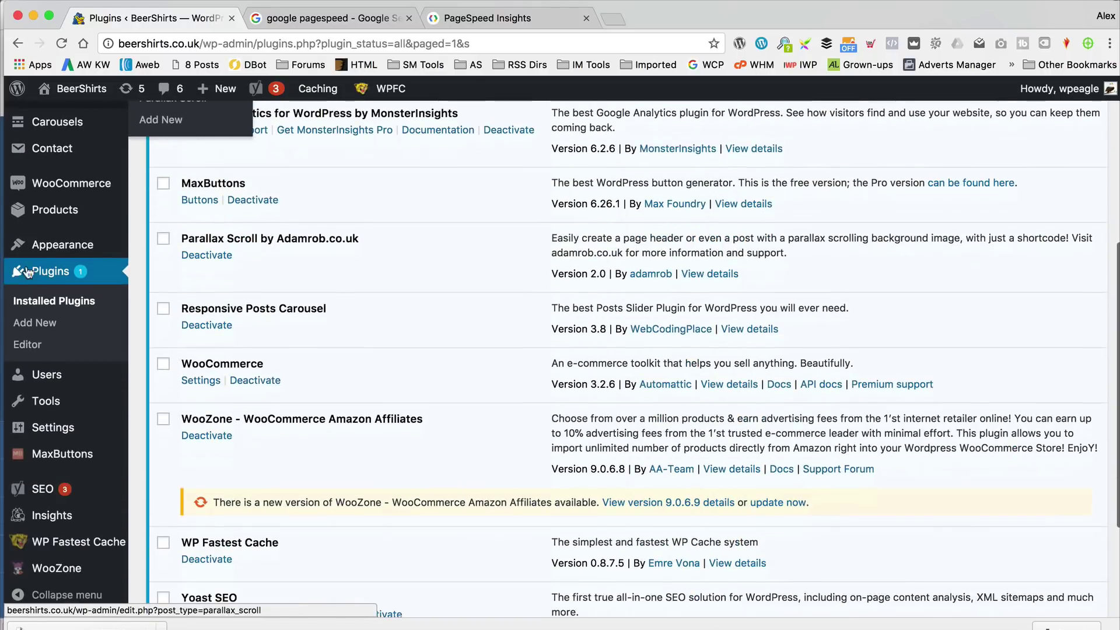
- Enable Preload including the homepage, and clear all cache on new and updated posts
left_click(81, 542)
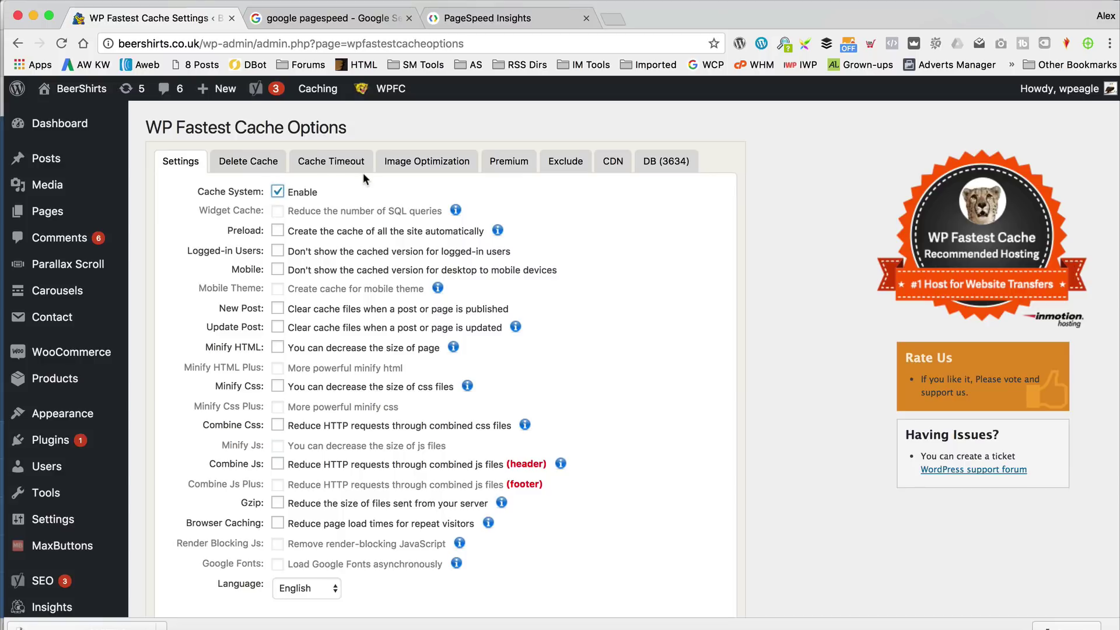
left_click(278, 231)
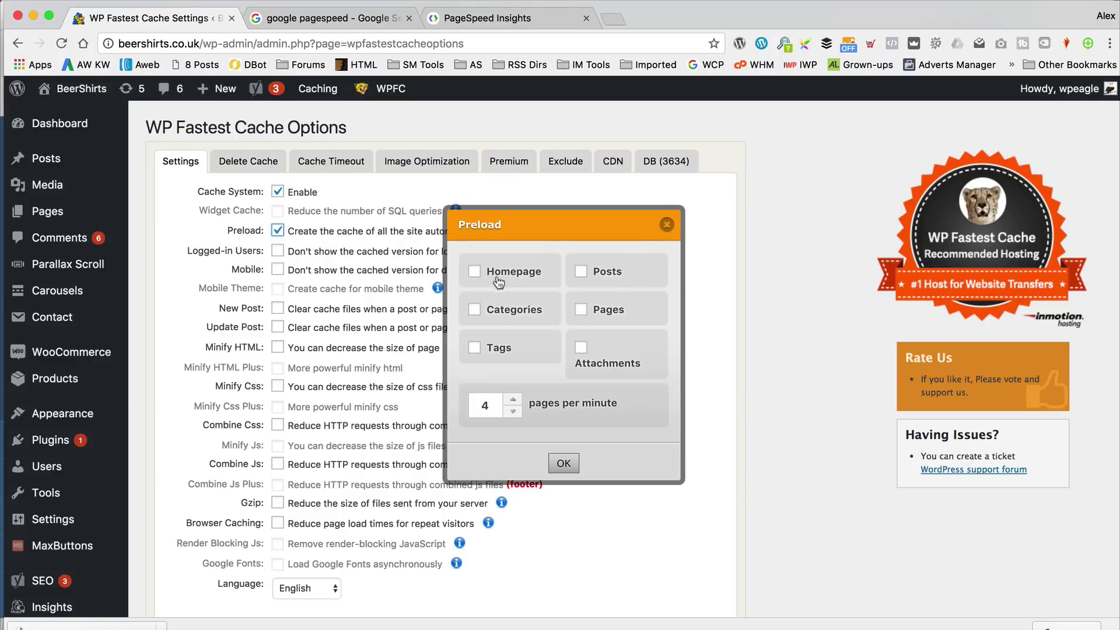
left_click(475, 271)
left_click(563, 465)
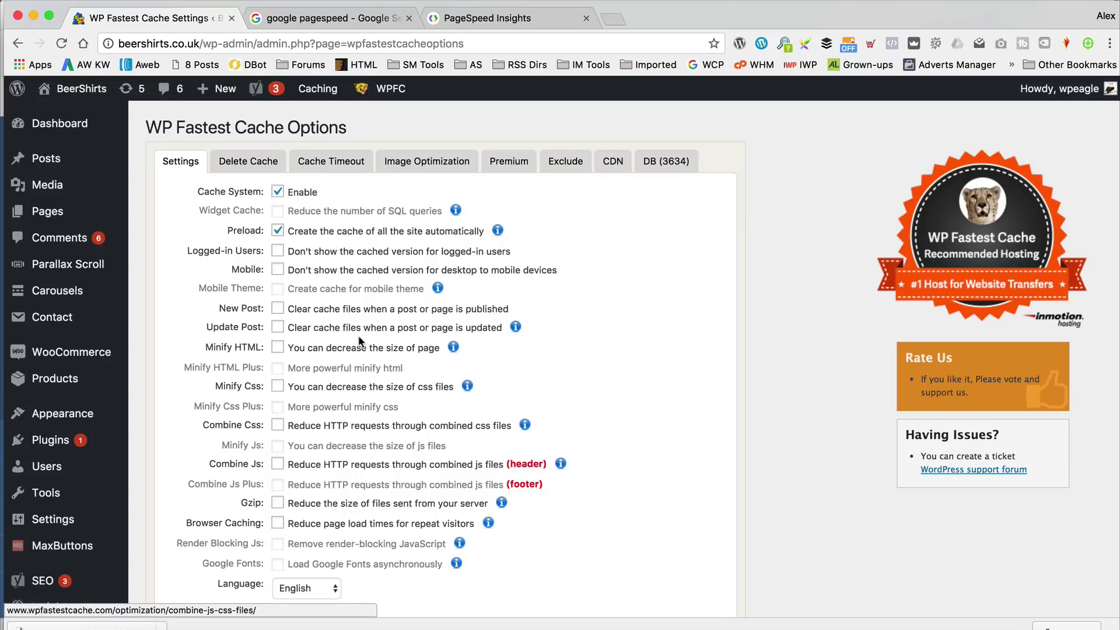
left_click(278, 310)
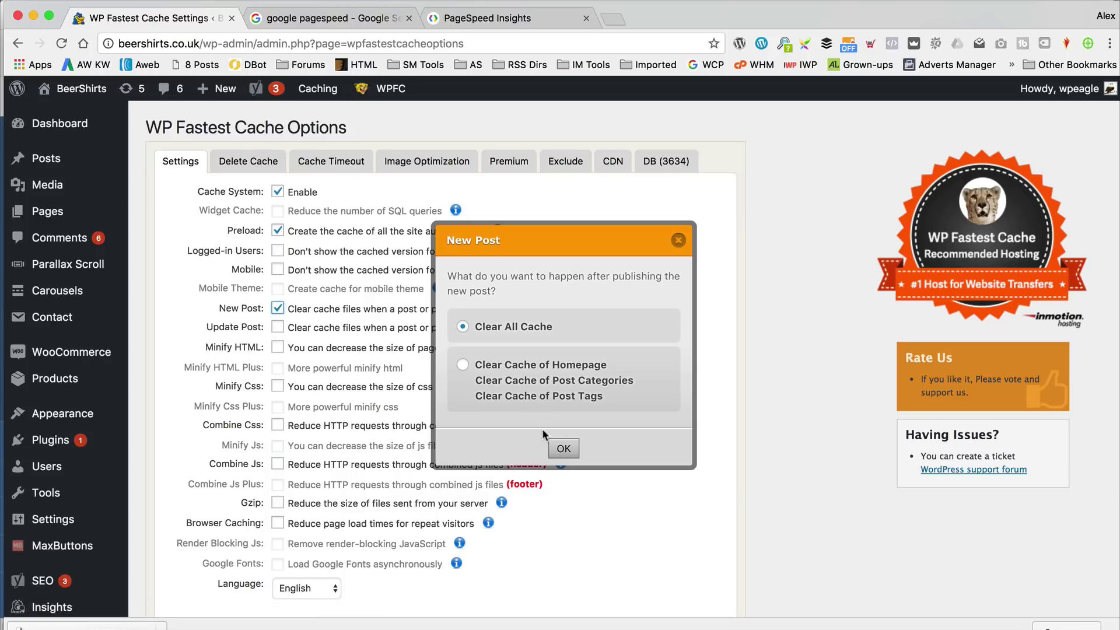
left_click(564, 449)
left_click(279, 327)
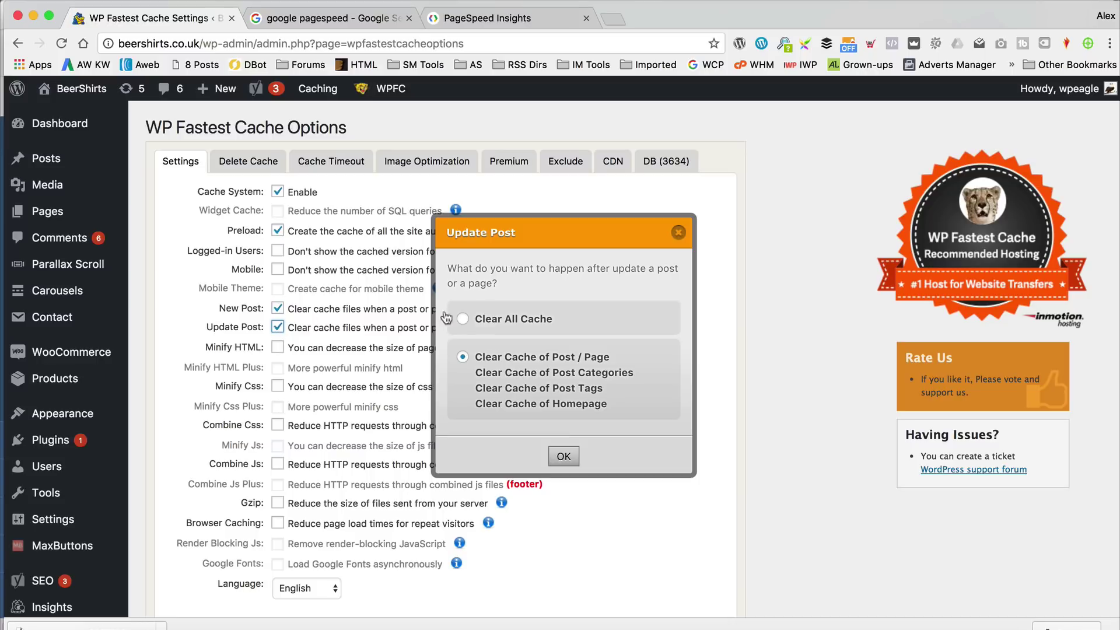
left_click(466, 319)
left_click(564, 456)
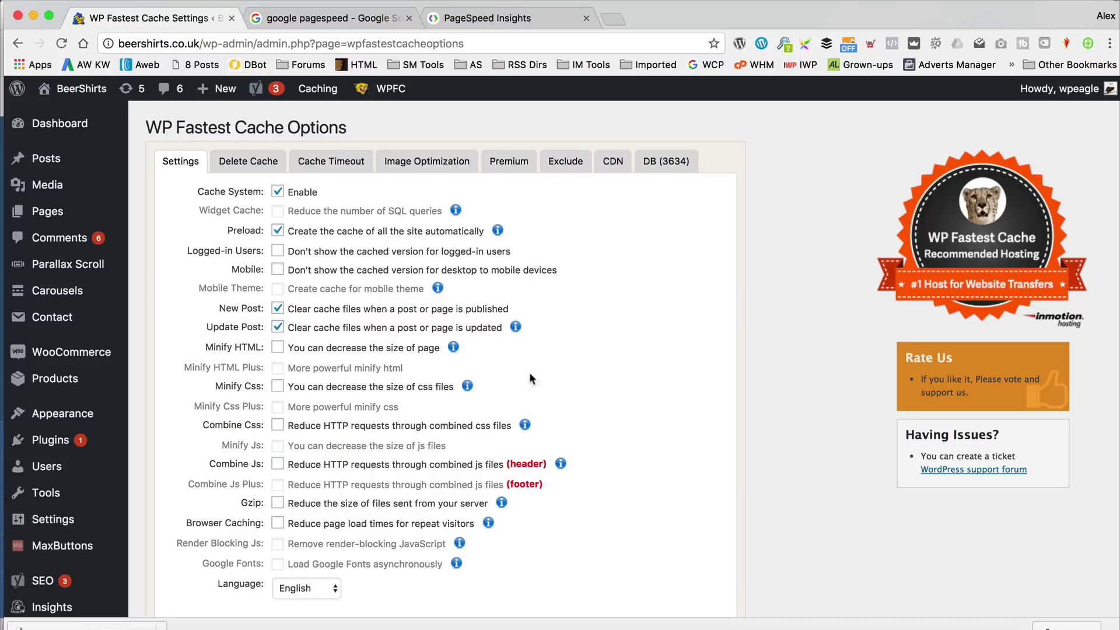
- Turn on HTML/CSS minify, CSS/JS combine, Gzip and browser caching, then submit
scroll(530, 373, "down", 2)
left_click(278, 287)
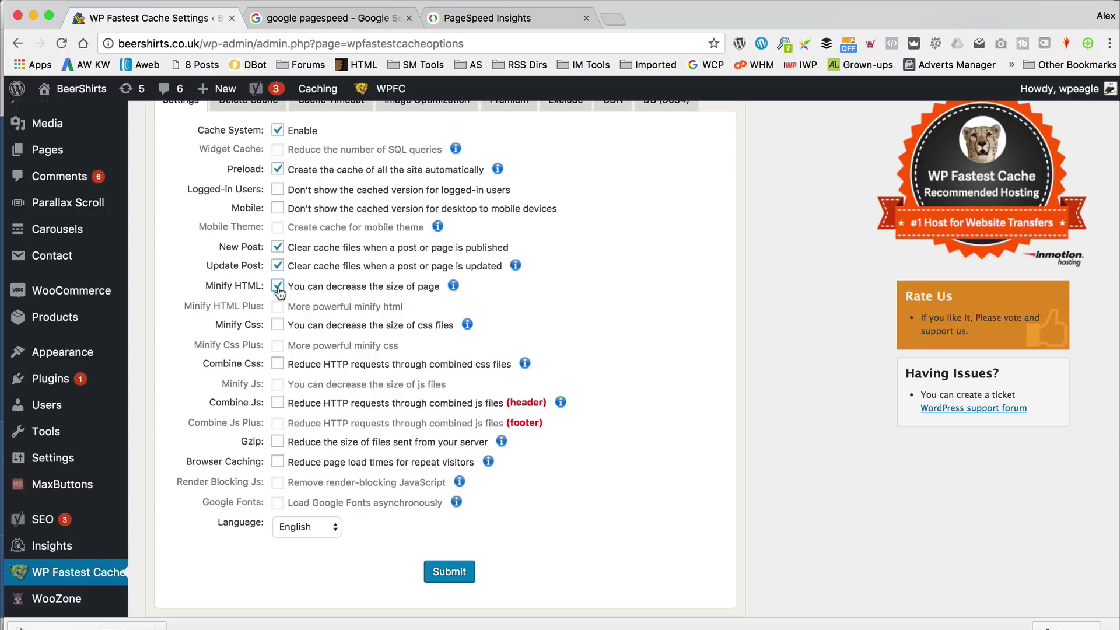
left_click(277, 325)
left_click(278, 364)
left_click(277, 404)
left_click(278, 442)
left_click(278, 462)
left_click(460, 573)
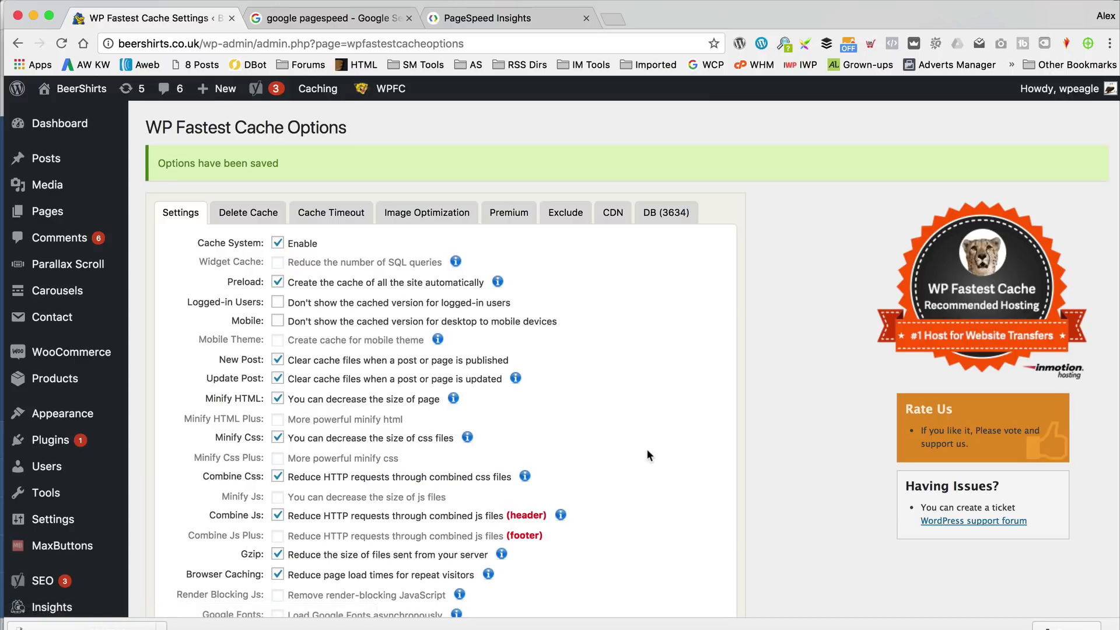
- Visit the live BeerShirts site from the admin bar and scroll through it
mouse_move(81, 89)
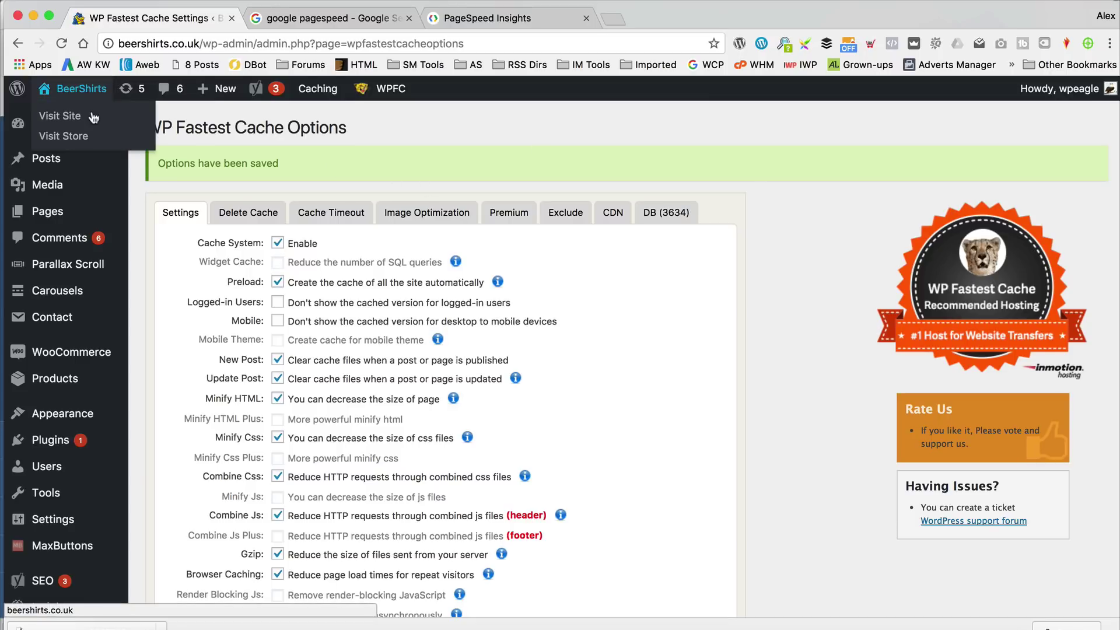
left_click(92, 119)
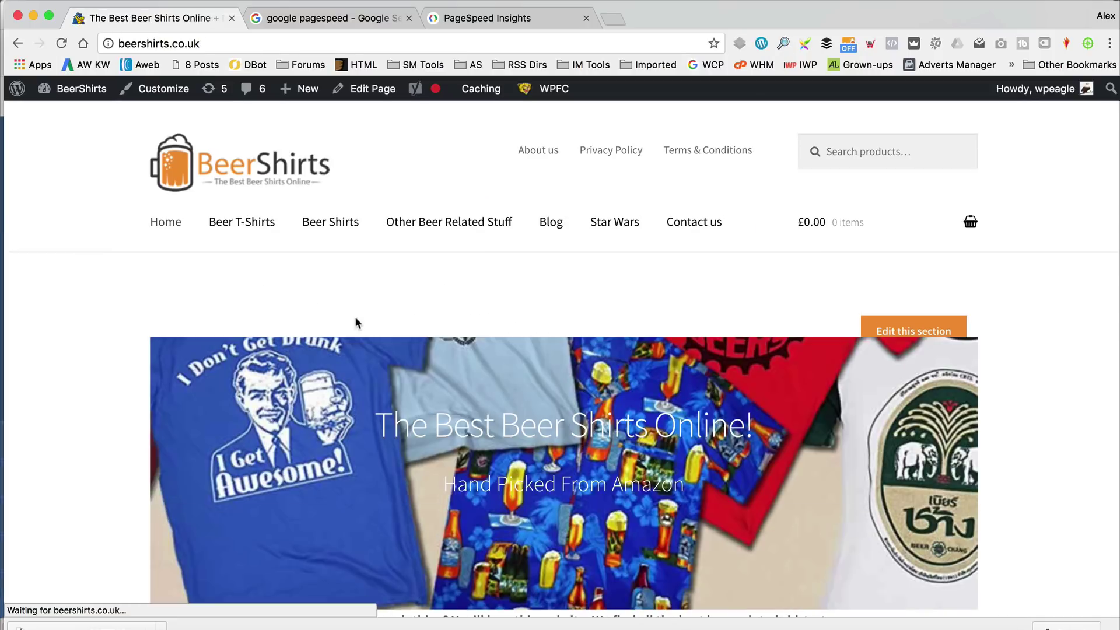
scroll(354, 316, "down", 5)
scroll(475, 245, "down", 8)
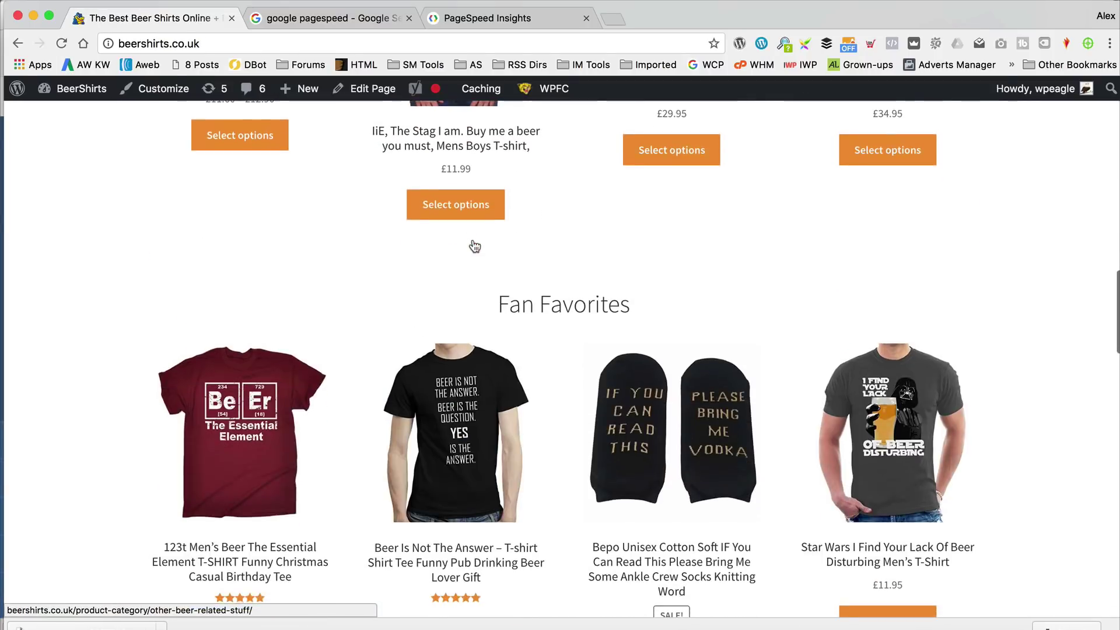
scroll(474, 246, "up", 15)
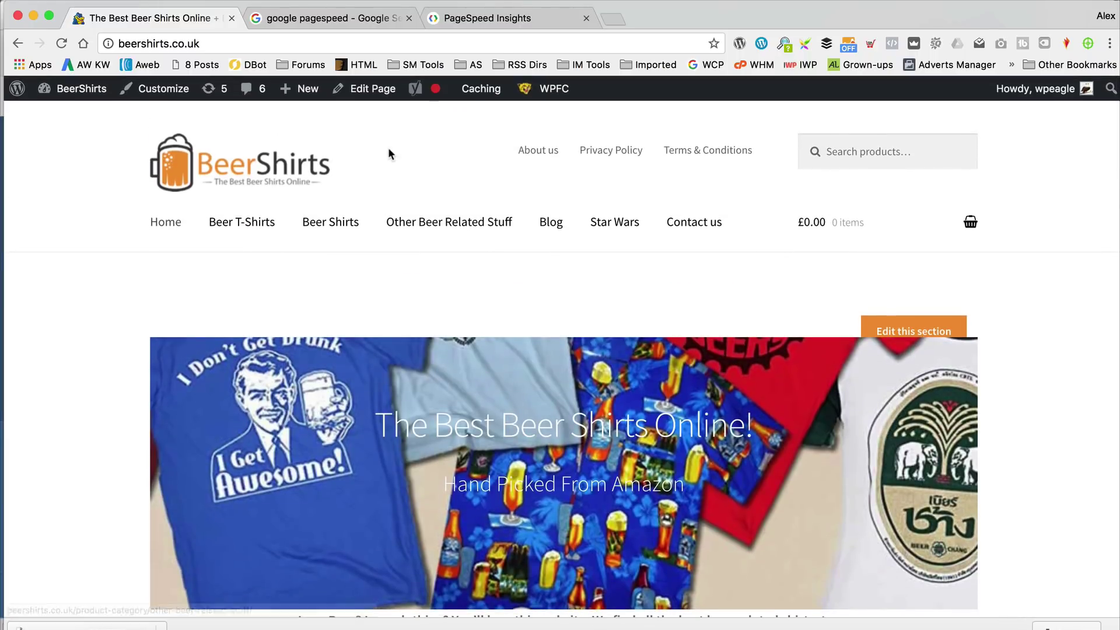
- Load and reload the beershirts.co.uk homepage in a new private window
left_click(105, 0)
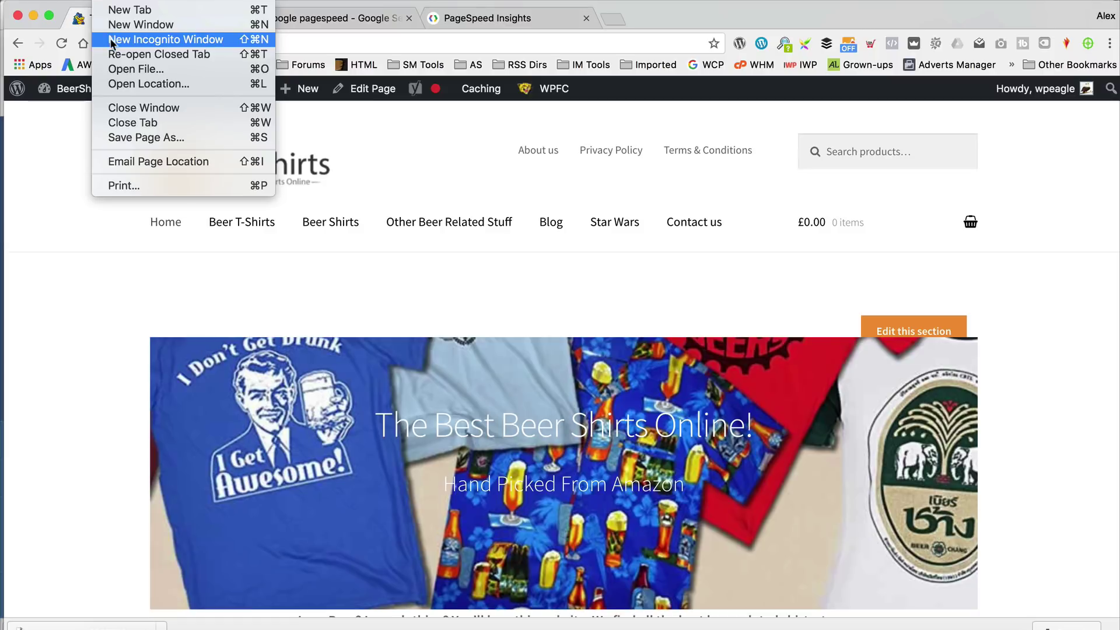
left_click(165, 39)
type("beershirts.co.uk")
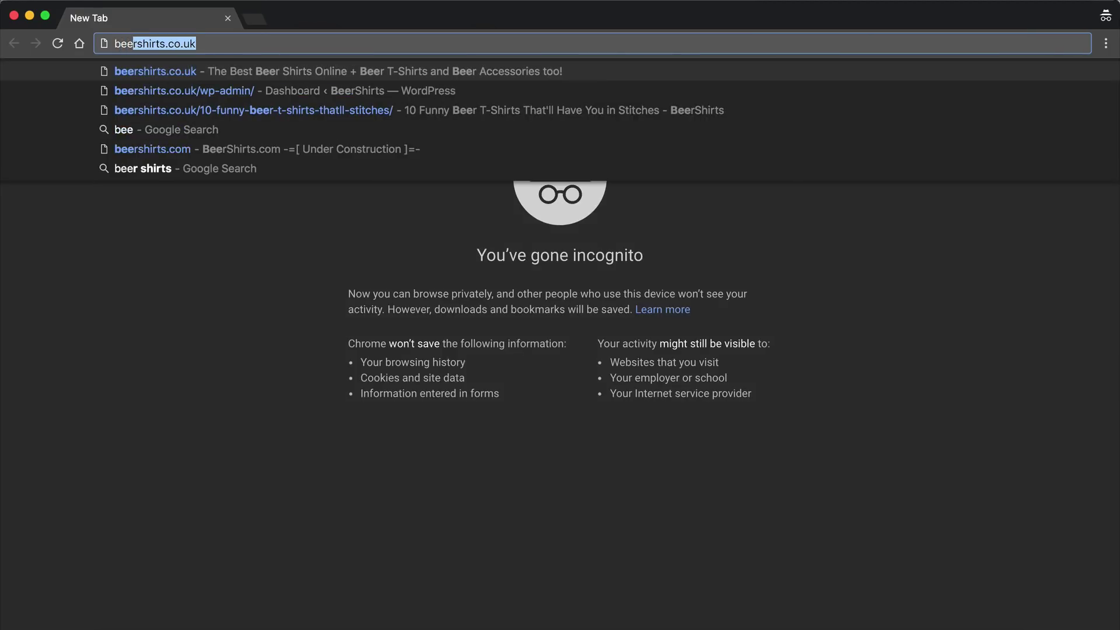
key("Return")
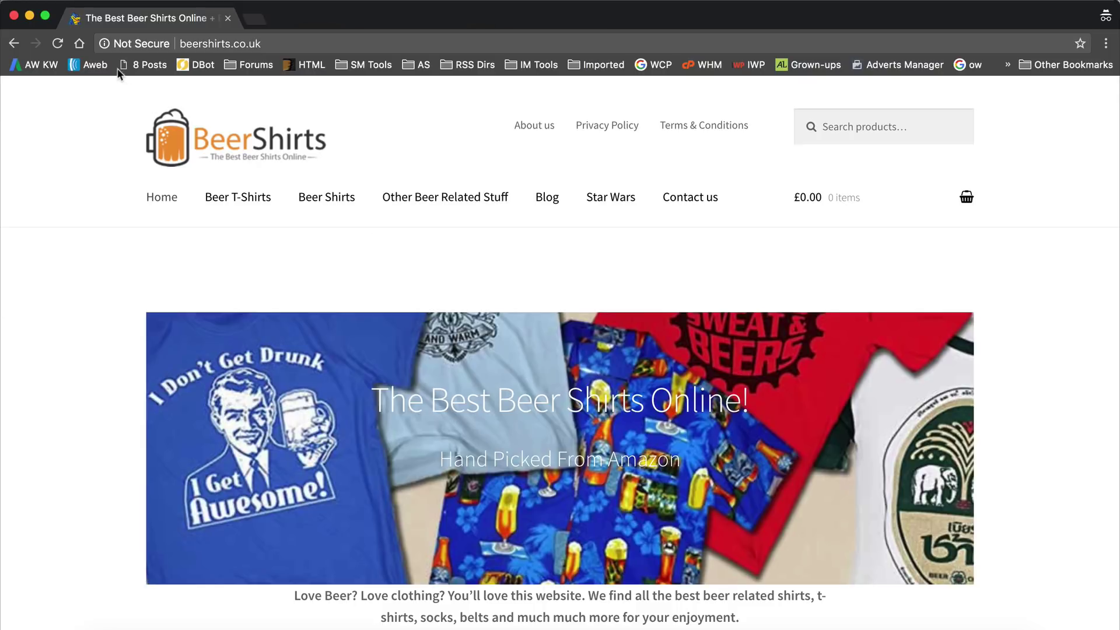
left_click(57, 45)
- Alternate between the Beer T-Shirts page and Home three times to warm the cache
left_click(246, 201)
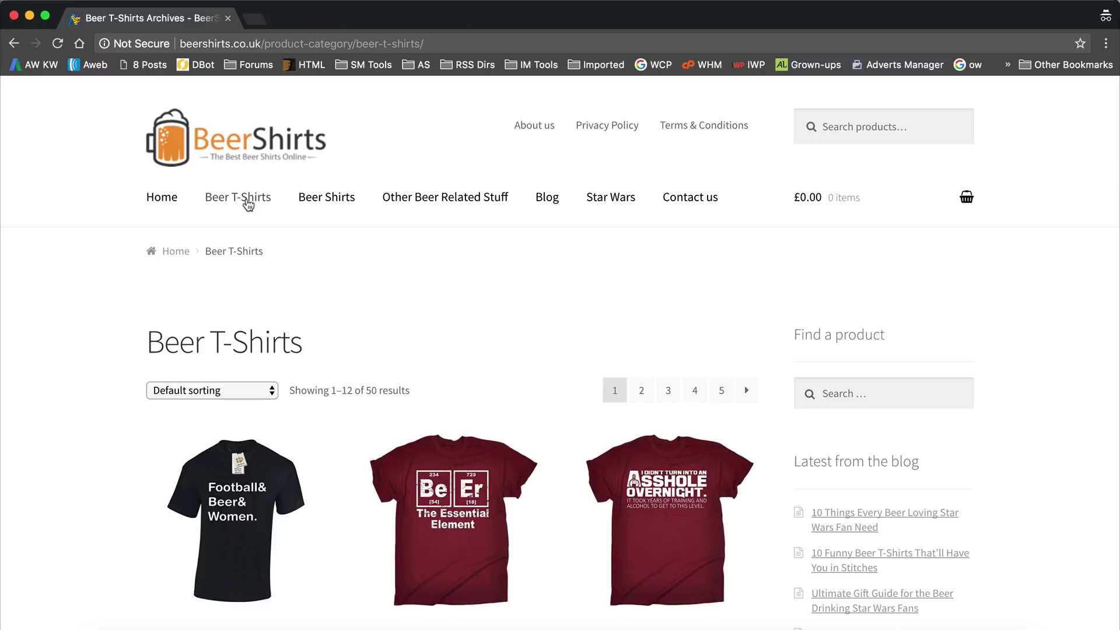
left_click(162, 201)
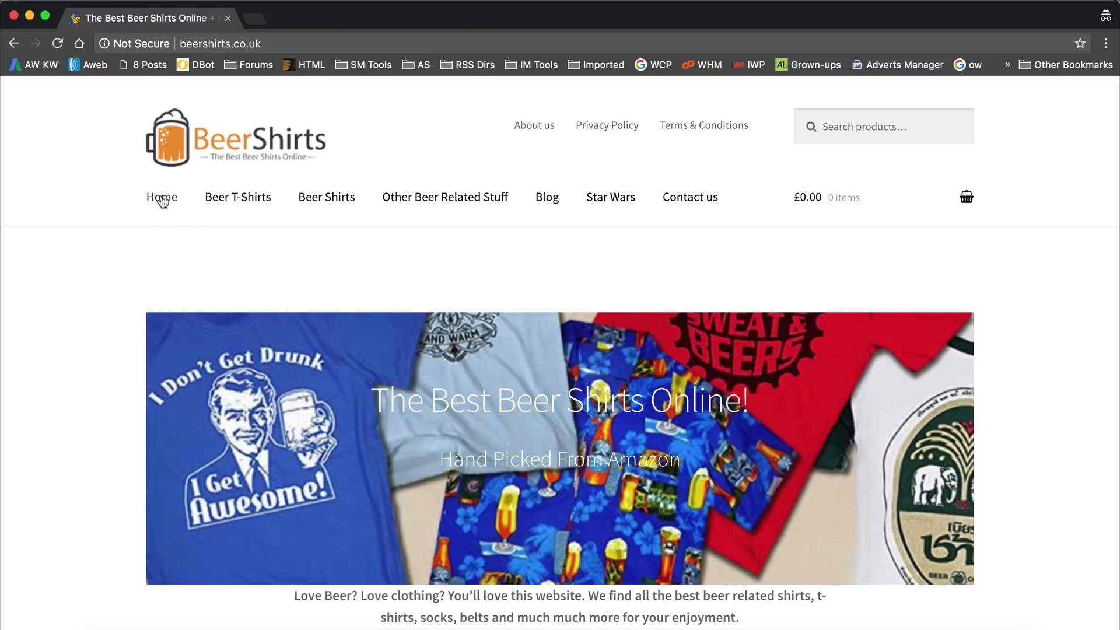
left_click(257, 198)
left_click(163, 200)
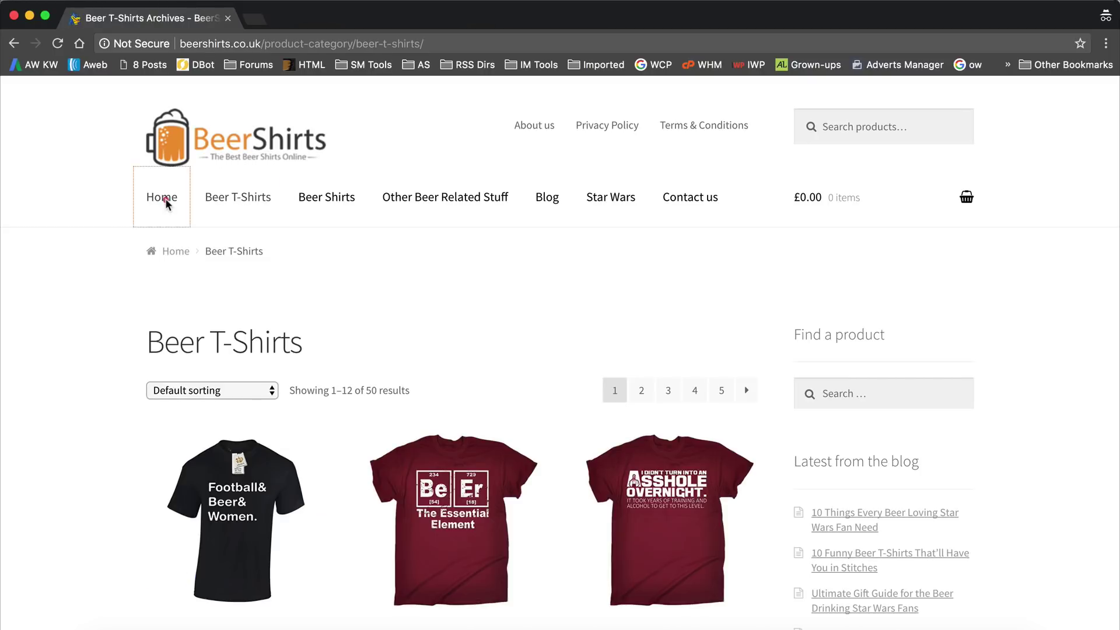
left_click(243, 203)
left_click(154, 201)
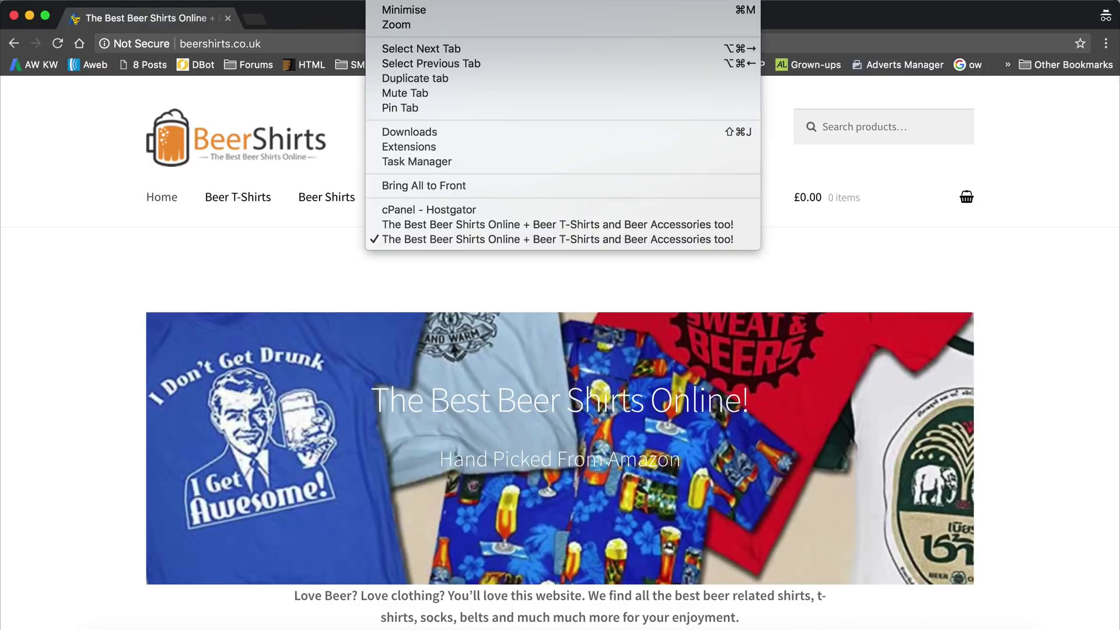
- Re-run PageSpeed Insights for the site and compare desktop and mobile results
left_click(447, 225)
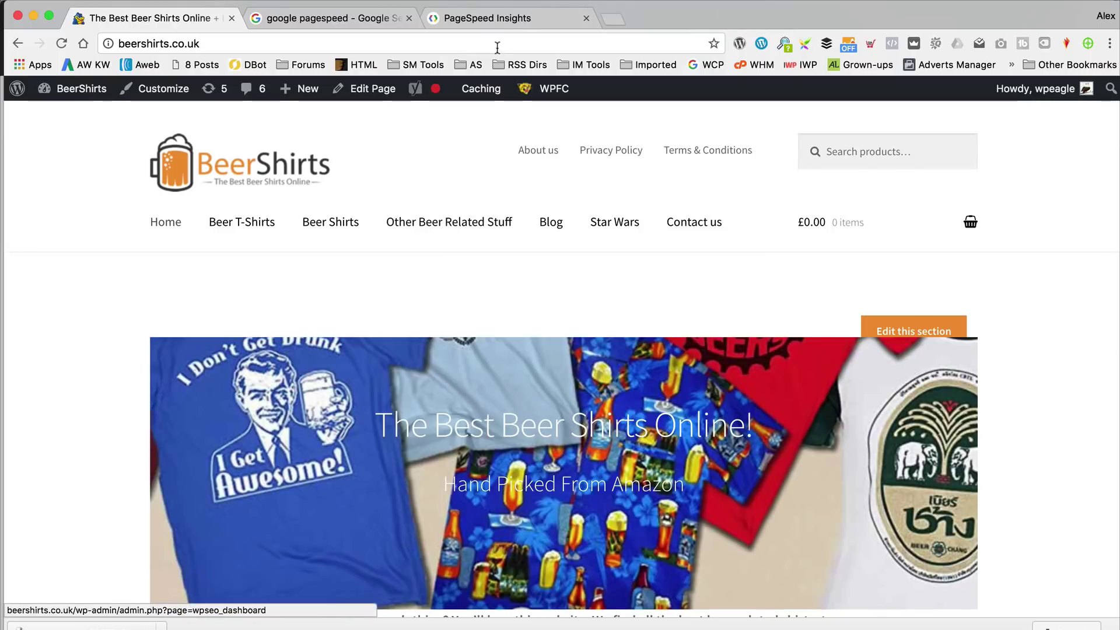
left_click(506, 27)
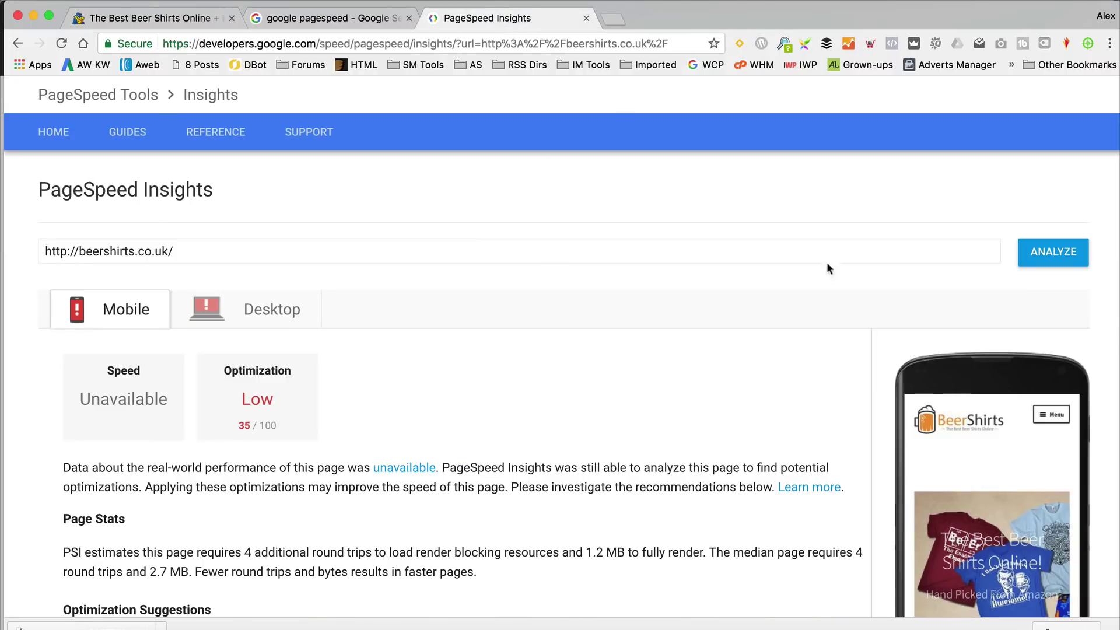
left_click(1054, 252)
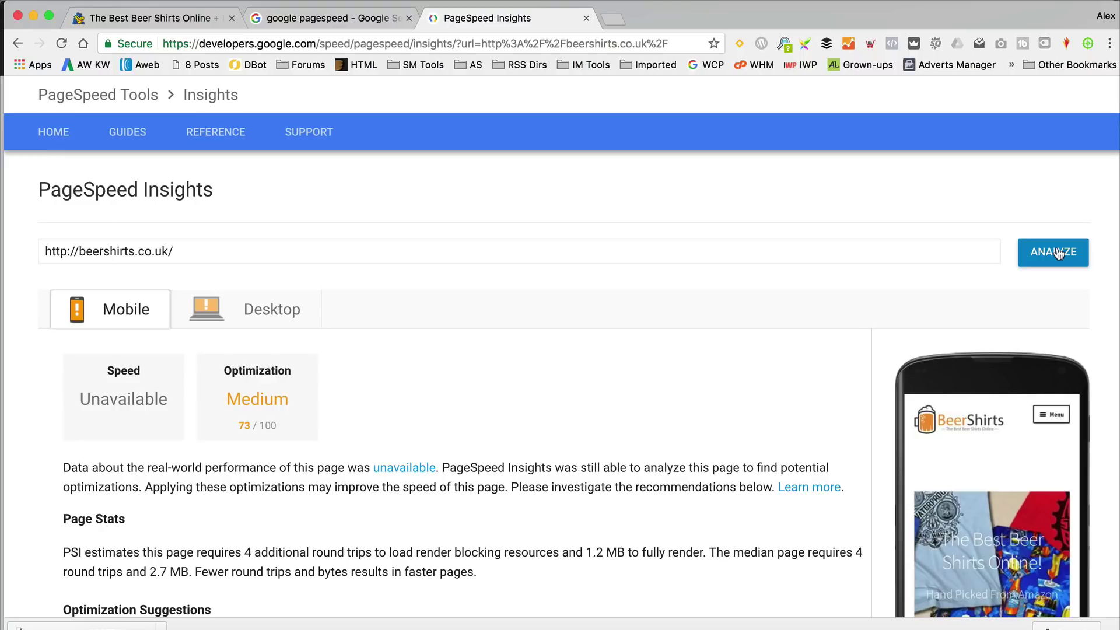
scroll(523, 265, "down", 2)
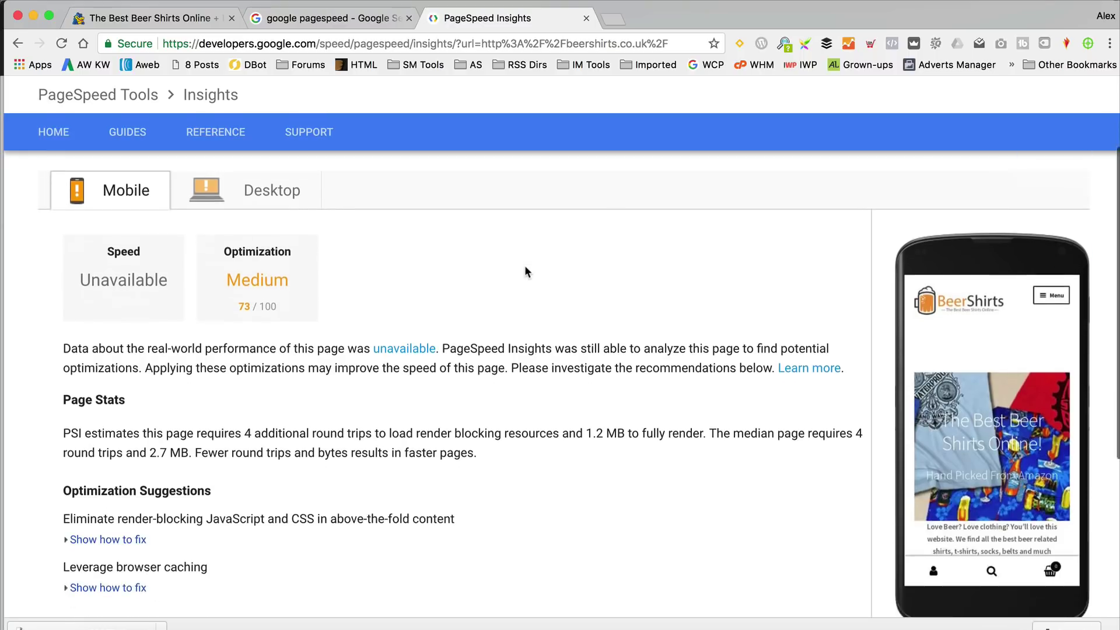
scroll(524, 265, "up", 2)
left_click(259, 316)
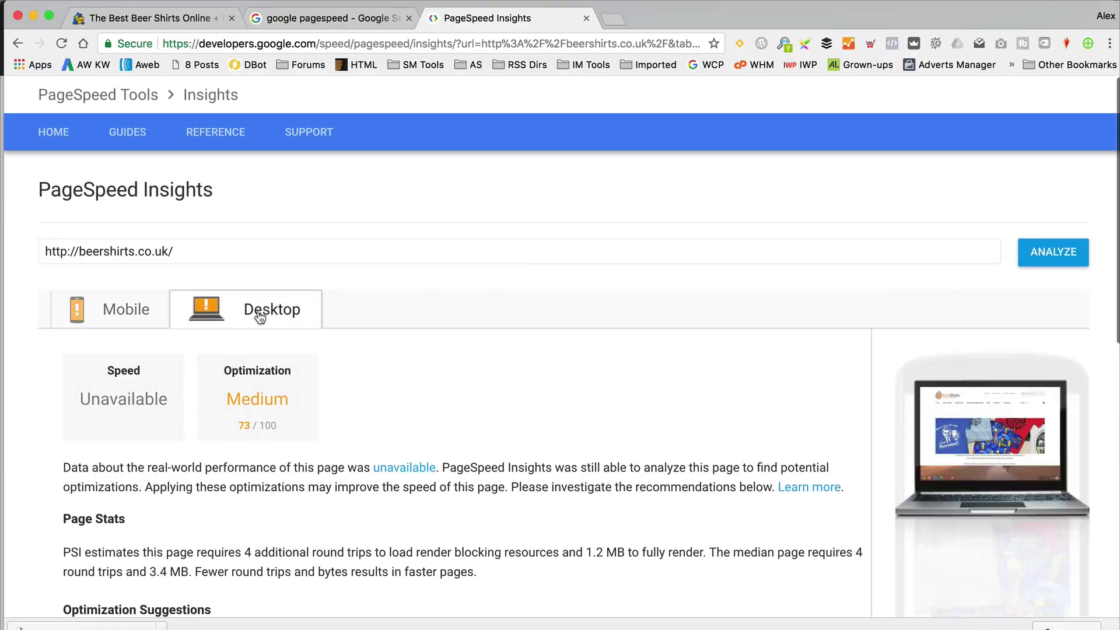
left_click(78, 313)
scroll(588, 310, "down", 6)
scroll(589, 316, "up", 1)
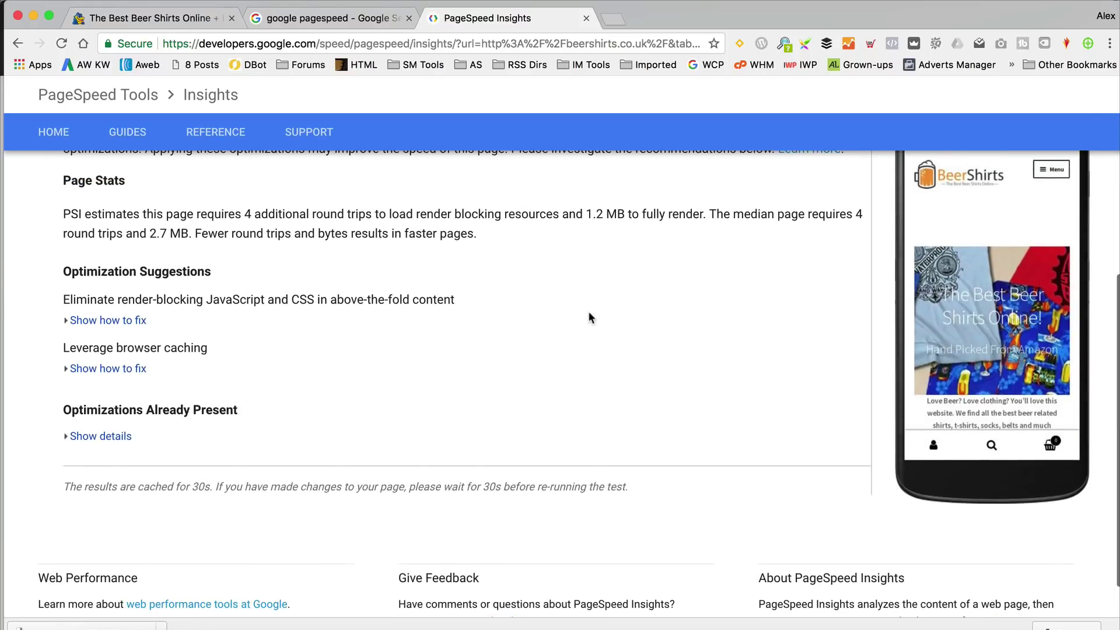
- Expand the render-blocking JavaScript/CSS and Leverage browser caching fix lists and review the URLs
left_click(125, 321)
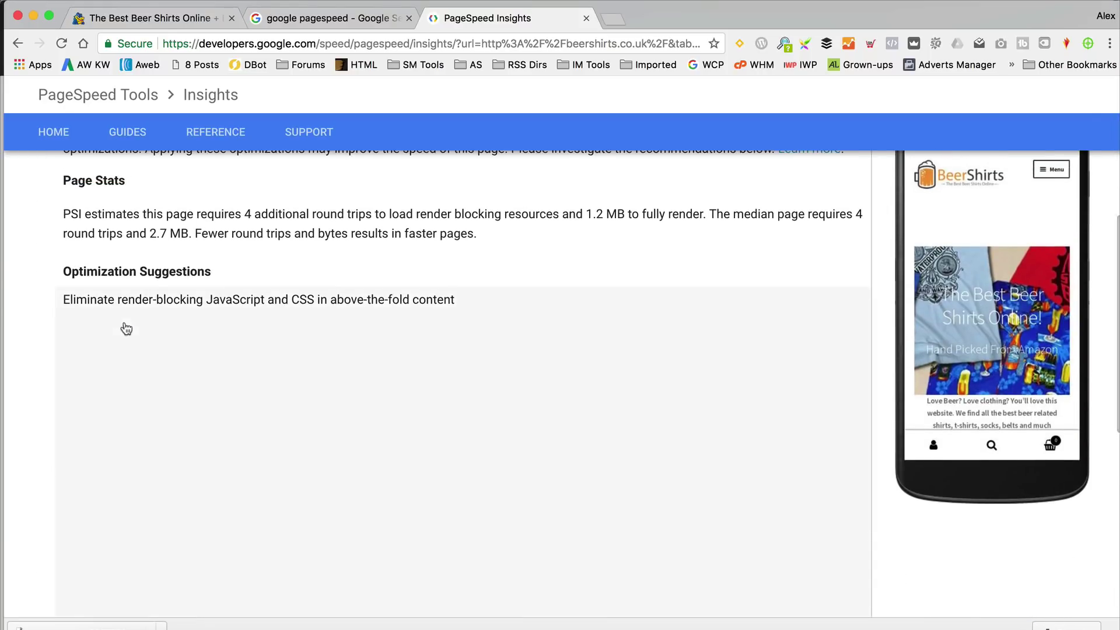
scroll(278, 299, "down", 4)
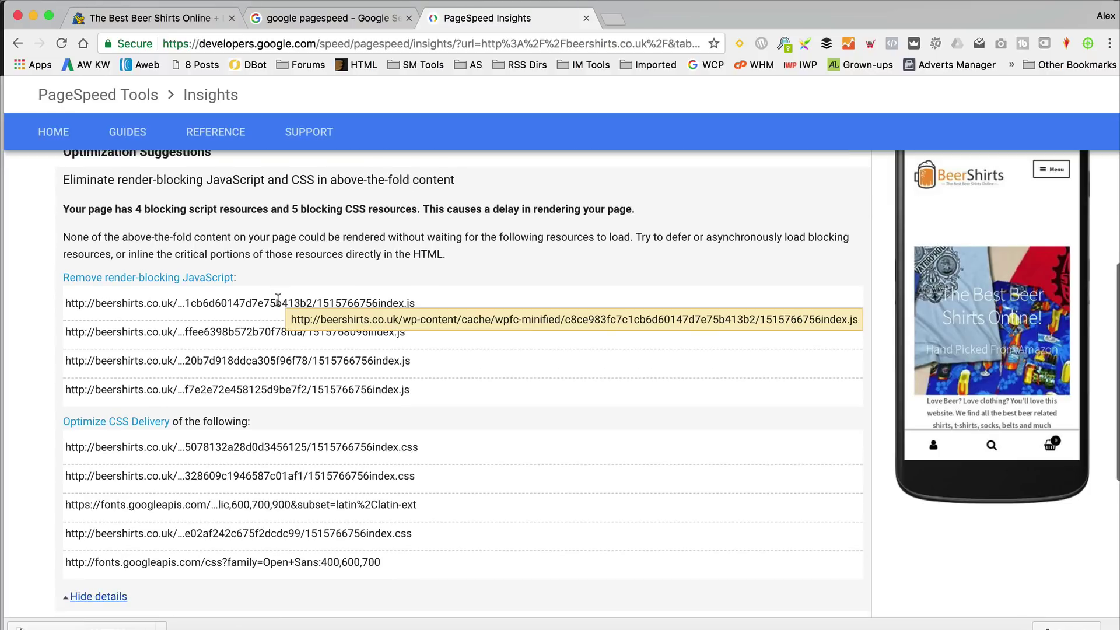
scroll(277, 299, "up", 4)
scroll(277, 299, "down", 5)
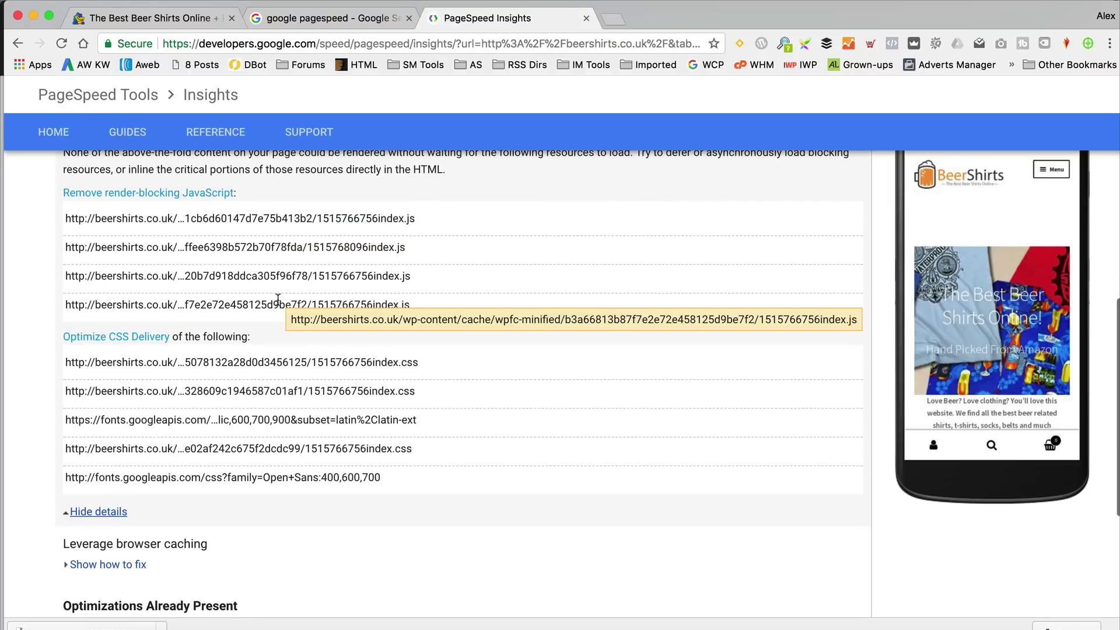
scroll(278, 299, "down", 4)
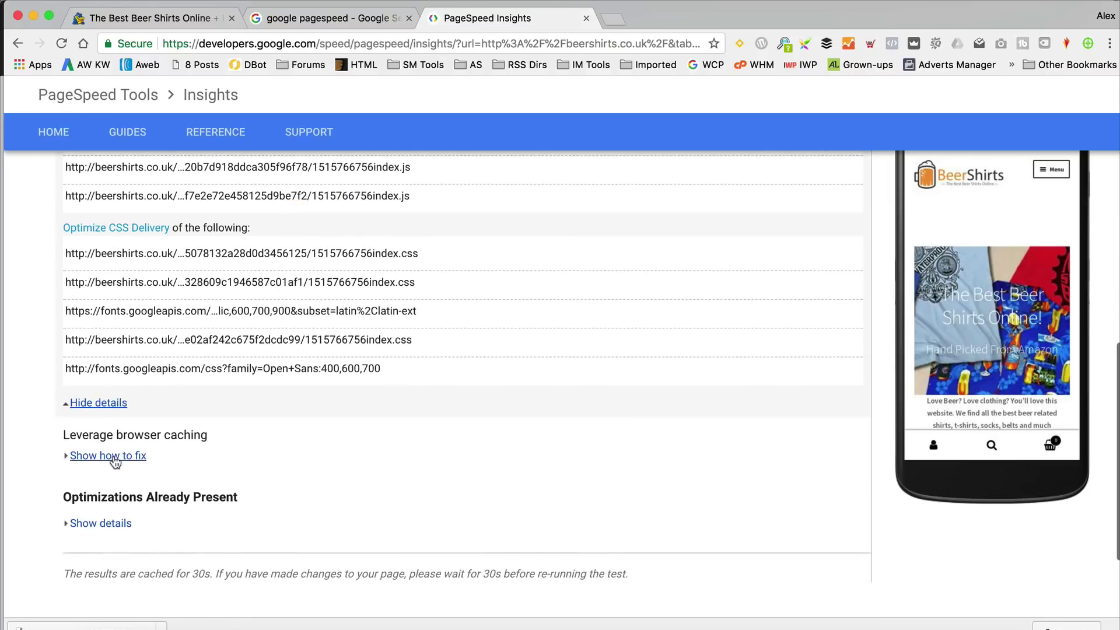
left_click(108, 456)
scroll(299, 326, "down", 4)
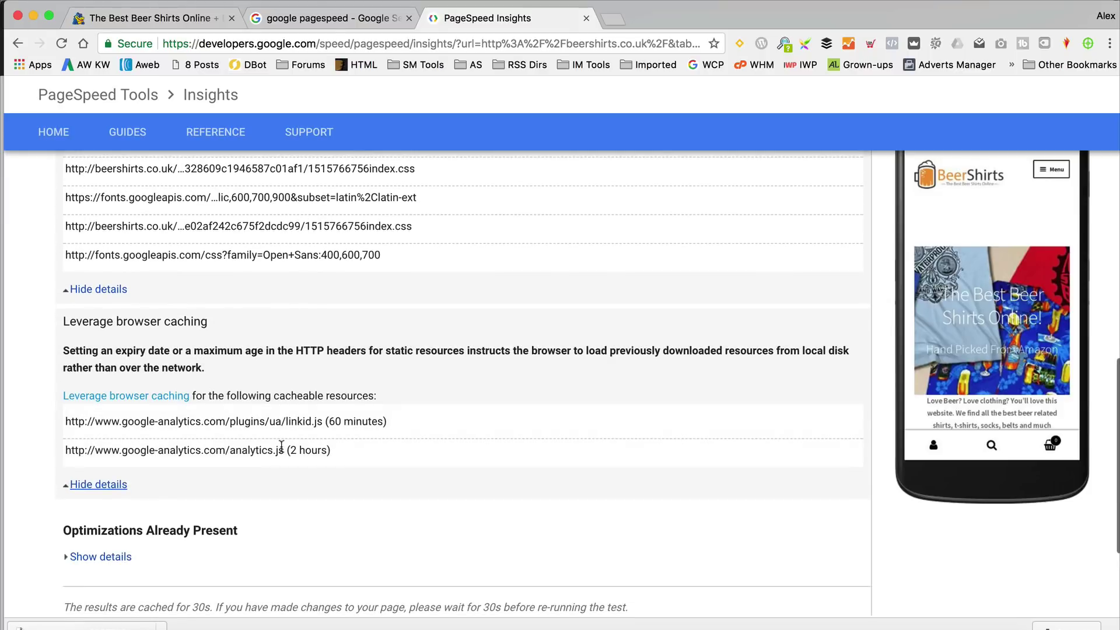
scroll(284, 459, "up", 10)
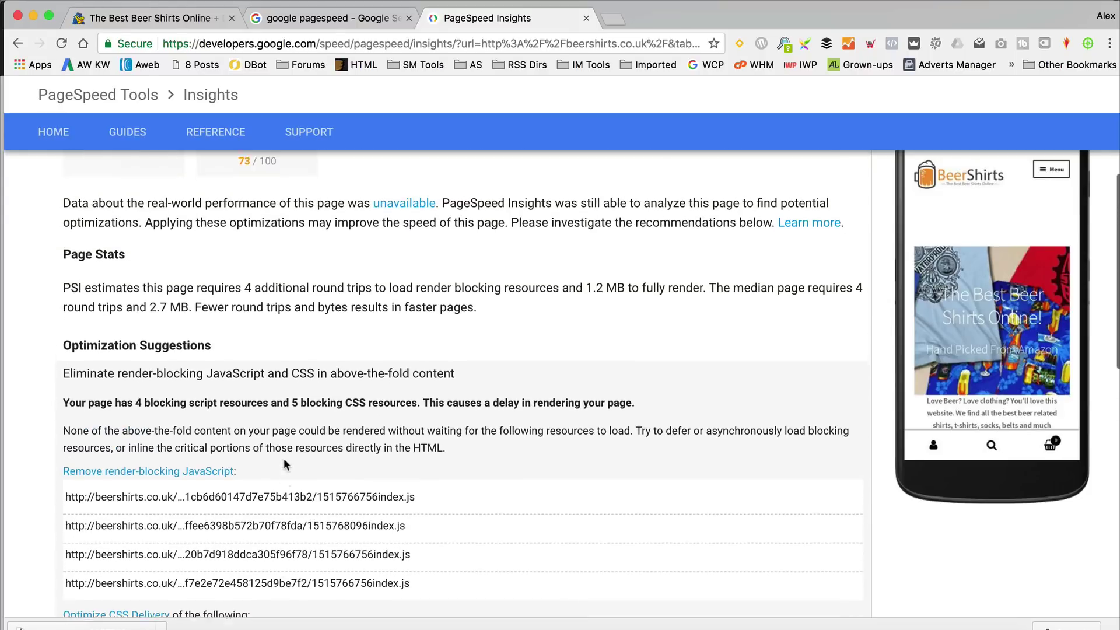
scroll(284, 459, "up", 4)
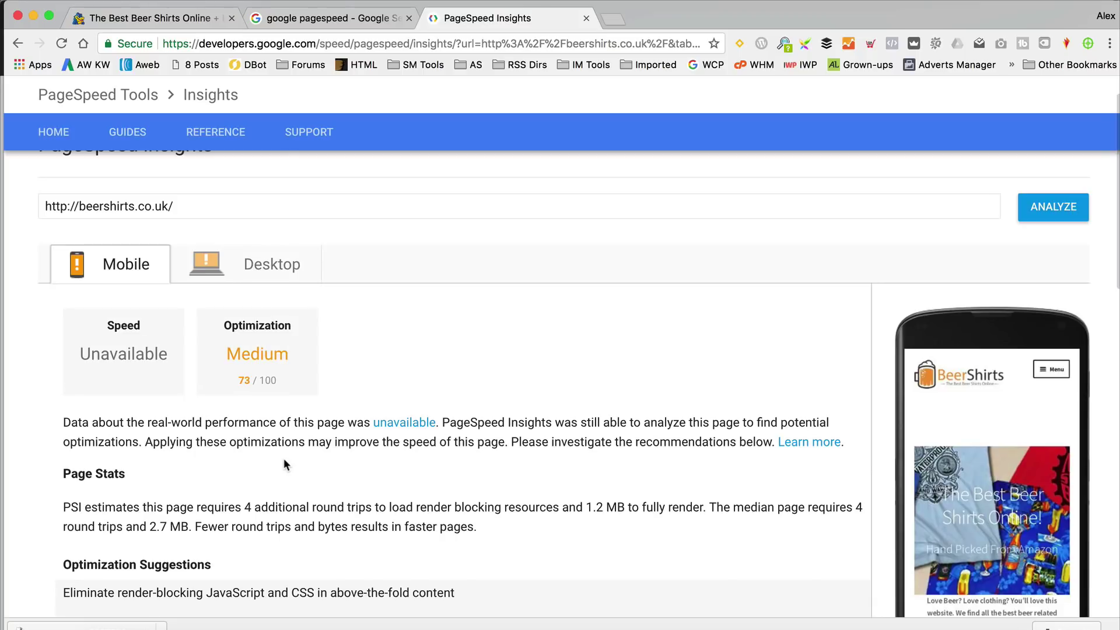
- Deactivate MonsterInsights from Installed Plugins, marking it as a temporary deactivation
left_click(163, 20)
mouse_move(76, 88)
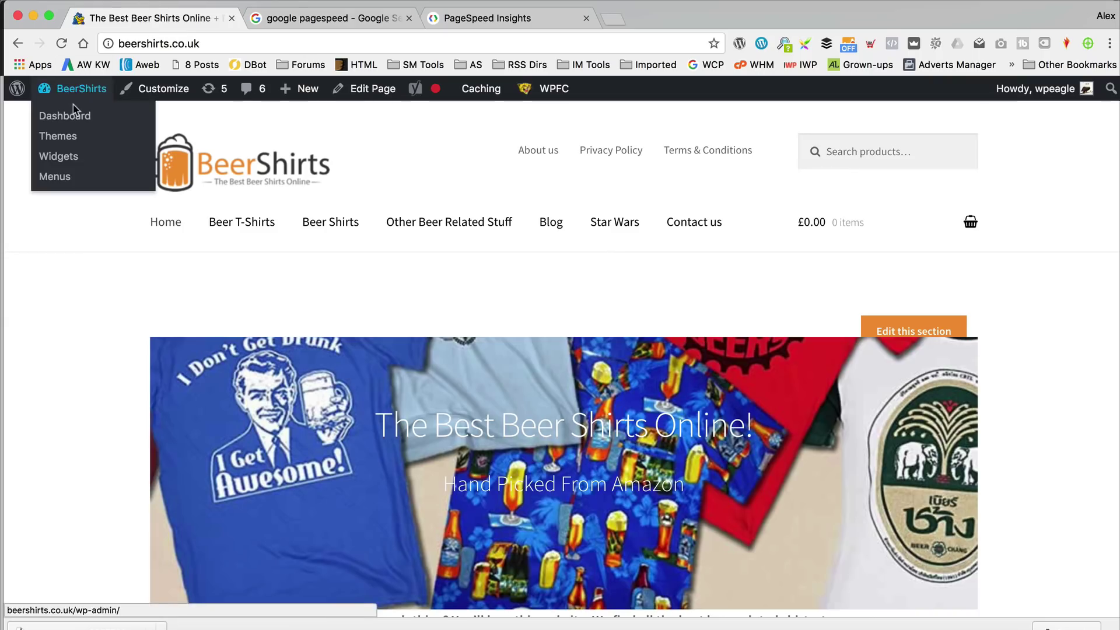
left_click(75, 115)
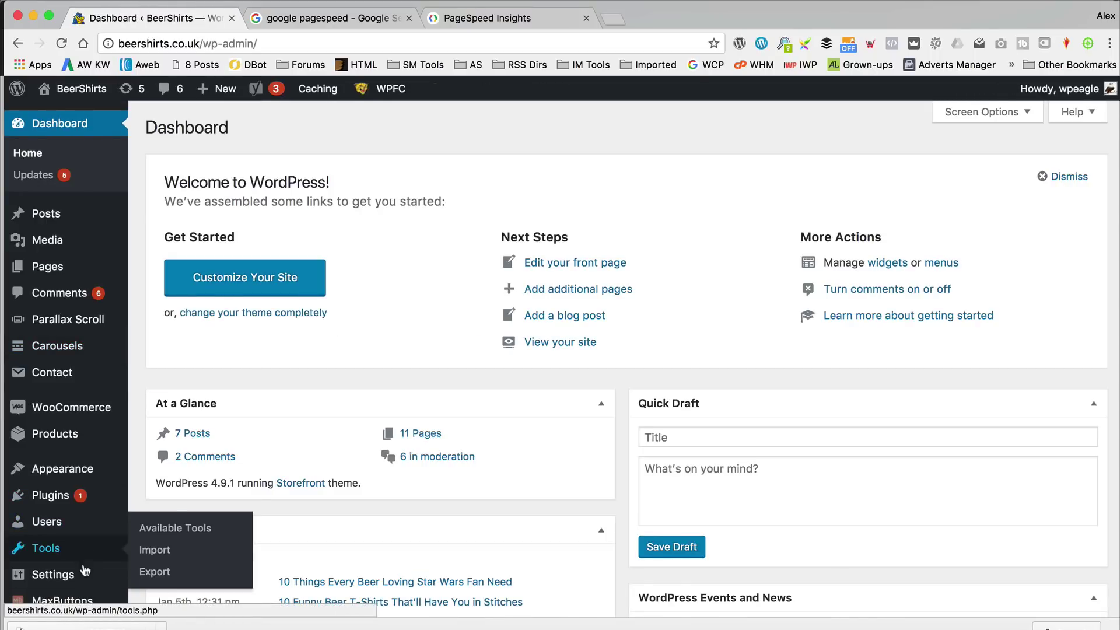
scroll(91, 575, "down", 2)
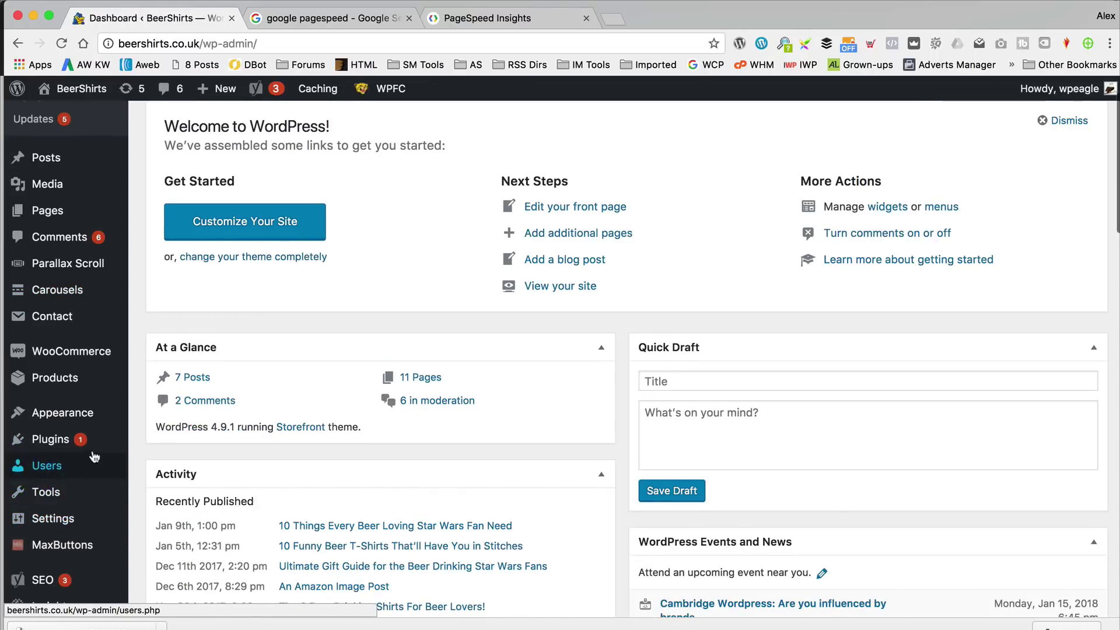
left_click(145, 446)
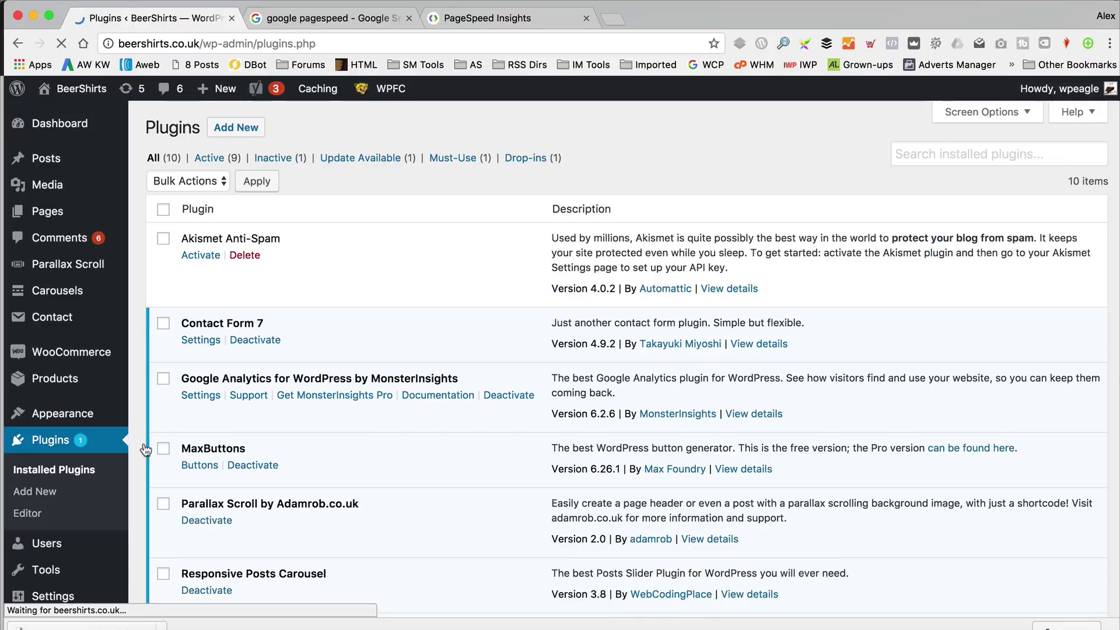
scroll(489, 250, "down", 5)
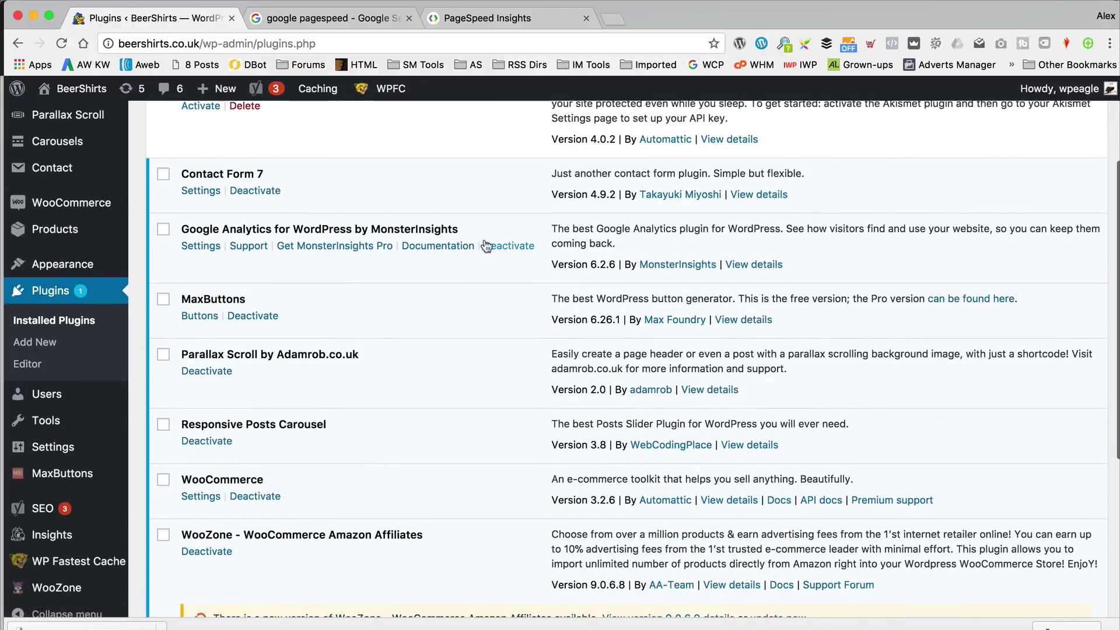
left_click(506, 246)
left_click(380, 388)
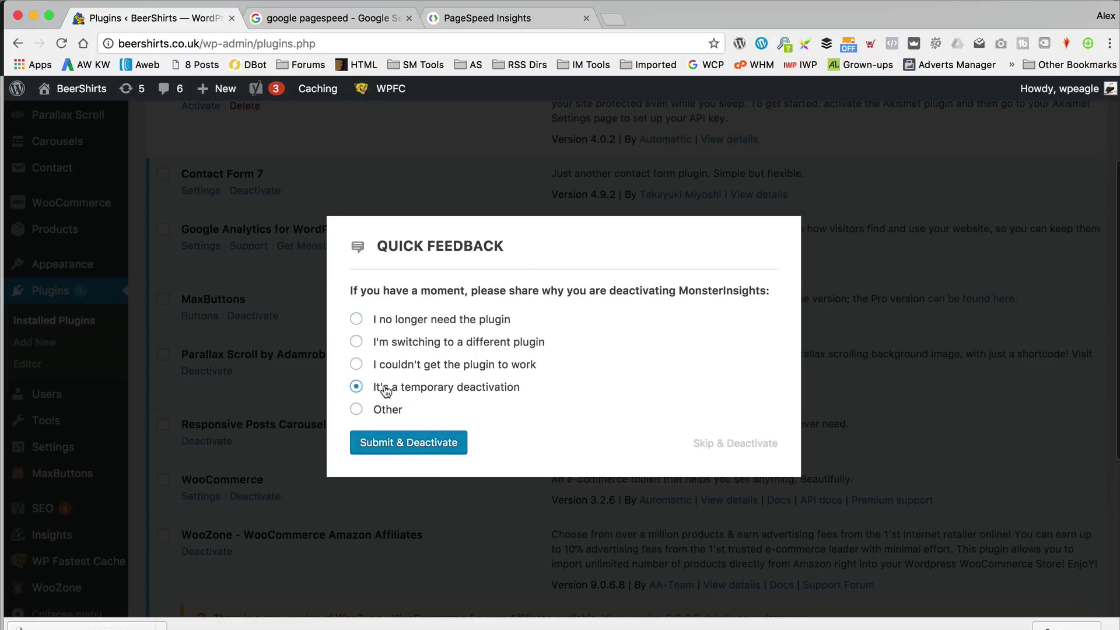
left_click(434, 443)
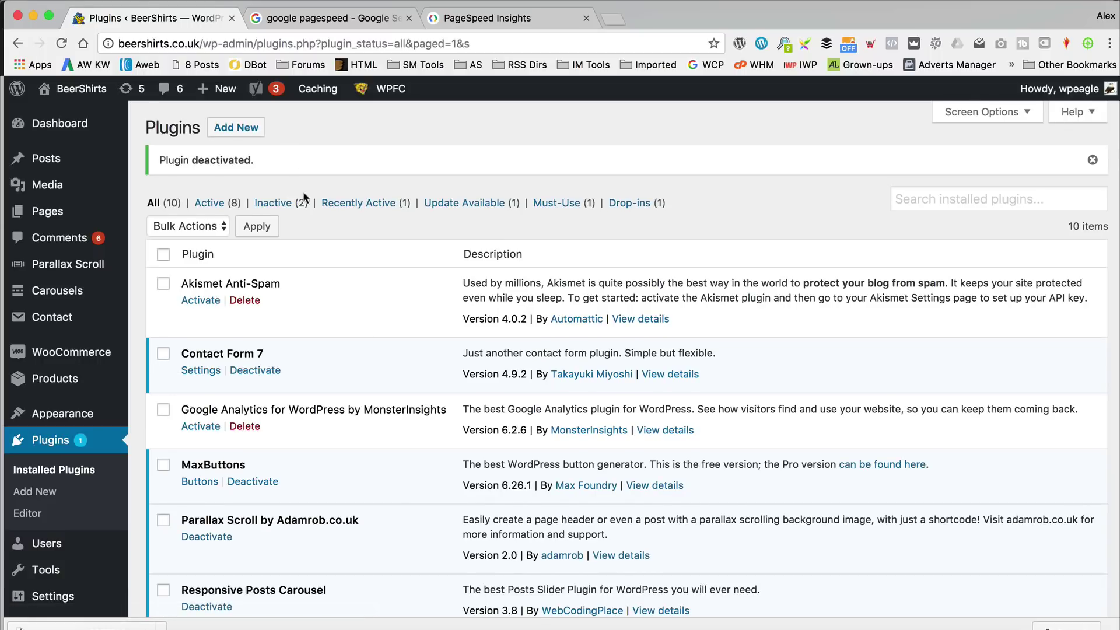
- Save the Endurance Cache Level as Agressive (Level 4) under Caching > Cache Settings
scroll(88, 263, "down", 3)
mouse_move(109, 430)
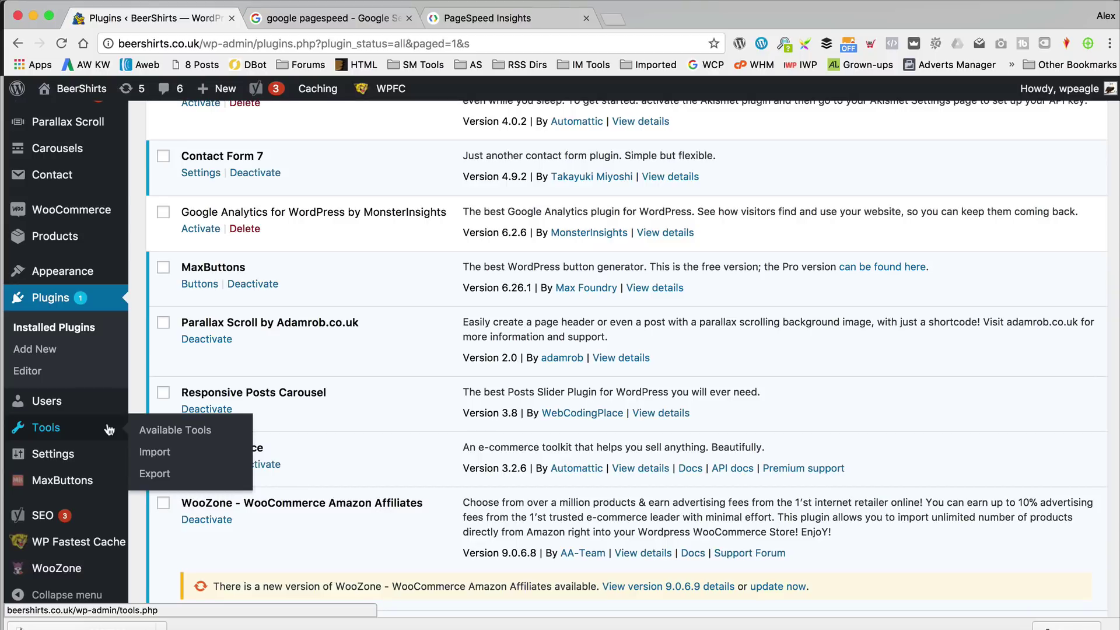
mouse_move(328, 102)
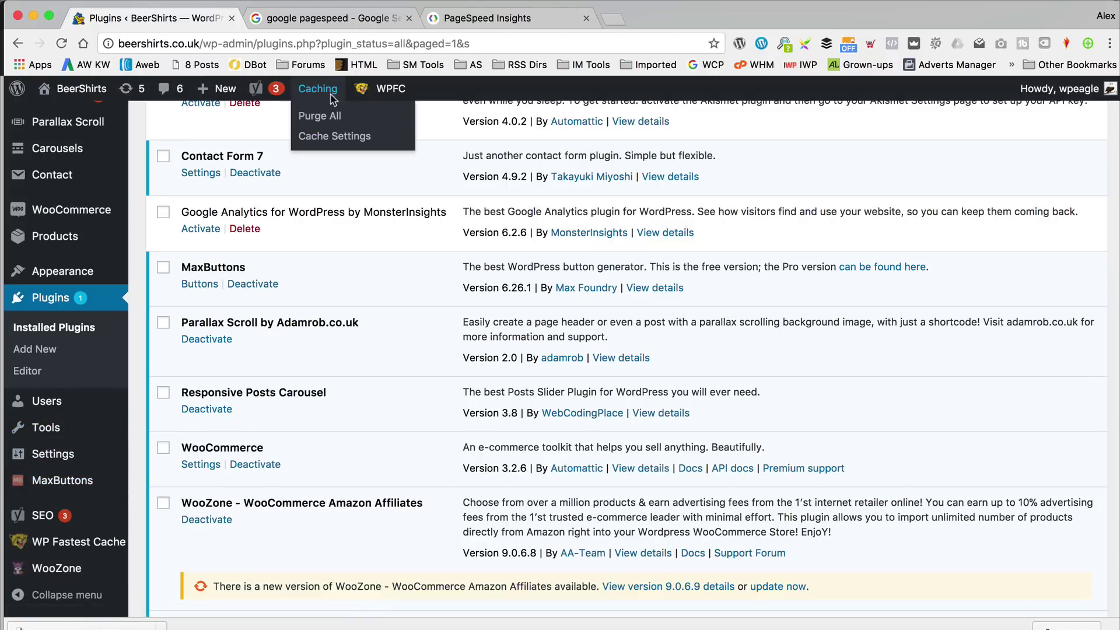
left_click(337, 138)
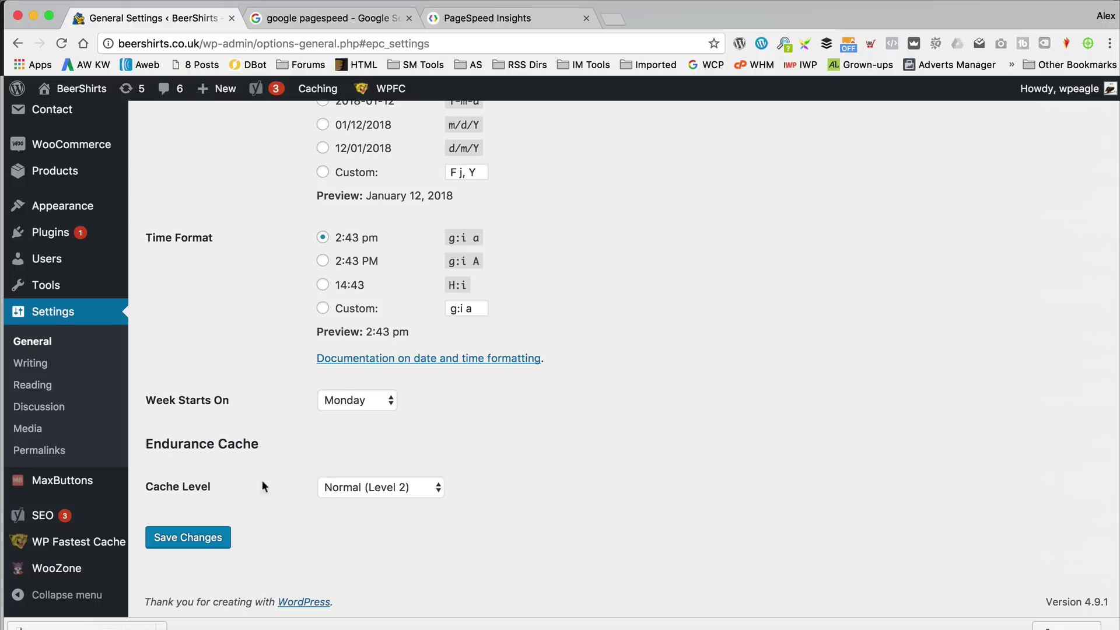
left_click(435, 495)
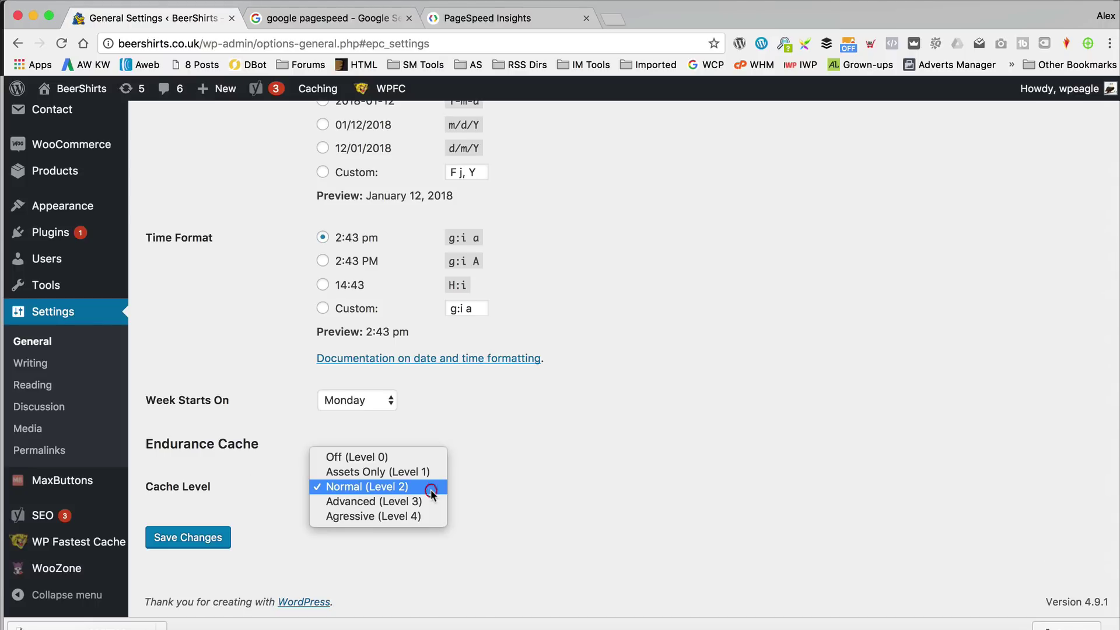
left_click(426, 517)
left_click(213, 540)
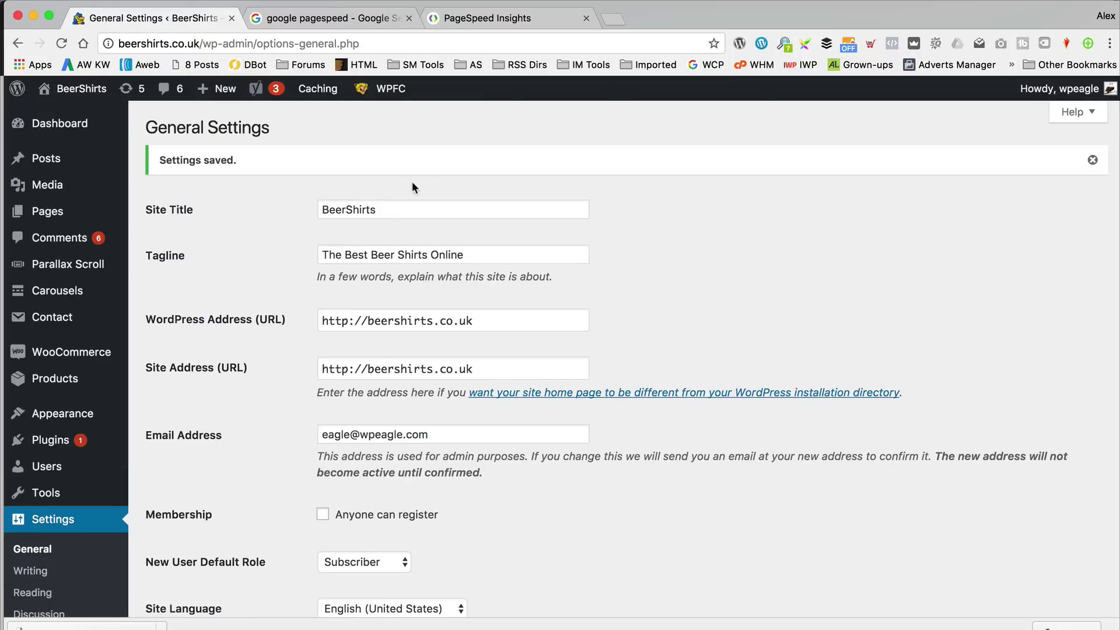
left_click(510, 16)
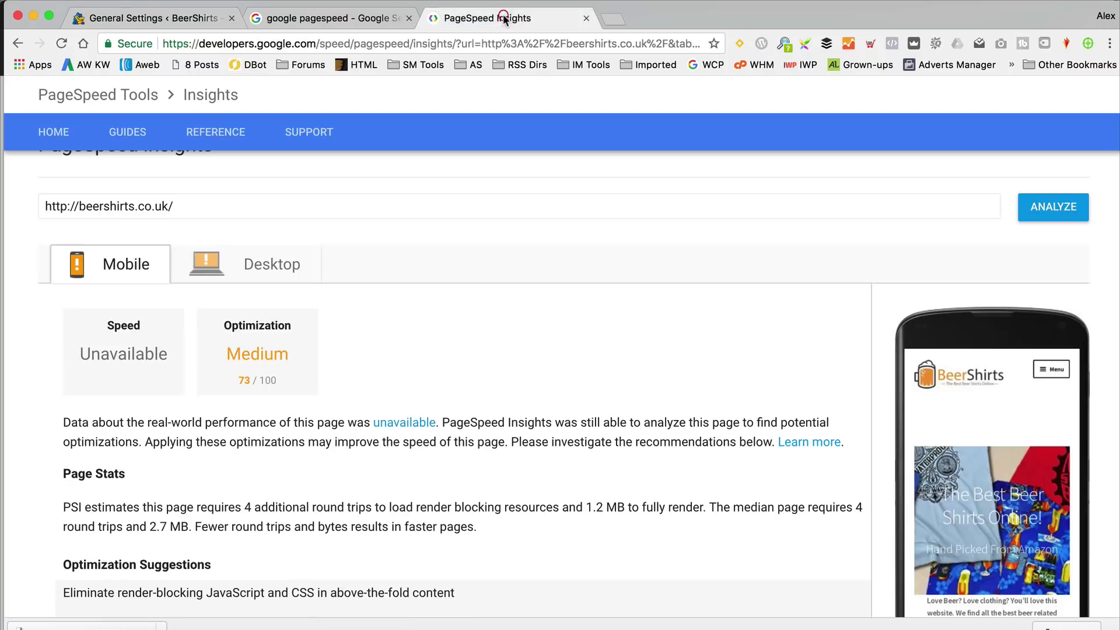
- Re-analyse beershirts.co.uk and expand the Leverage browser caching details
left_click(1053, 220)
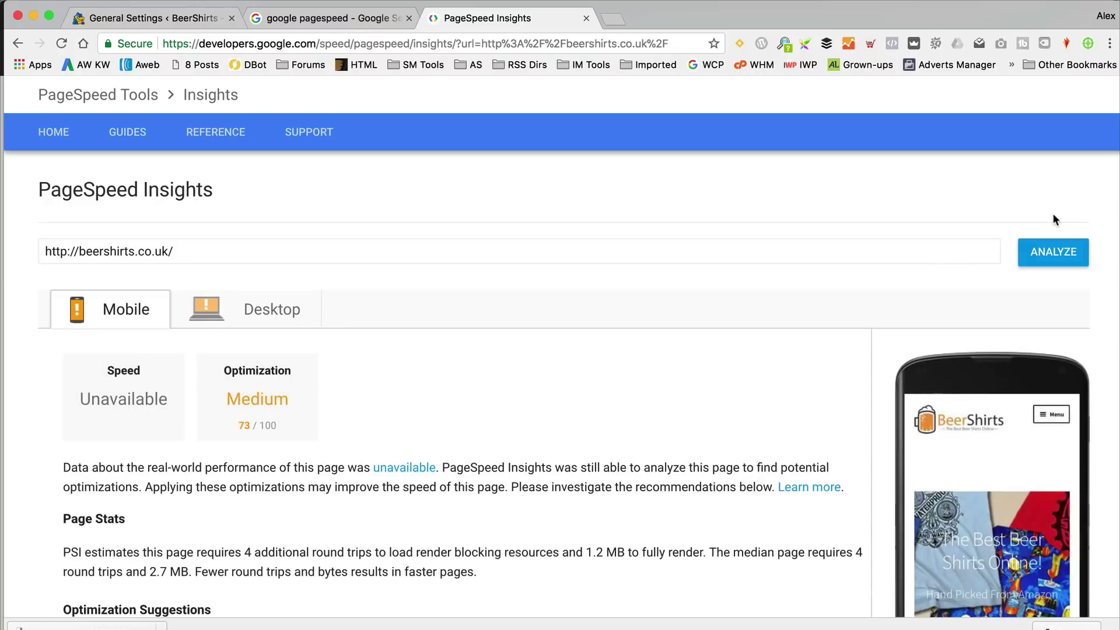
scroll(686, 320, "down", 5)
scroll(686, 320, "down", 5)
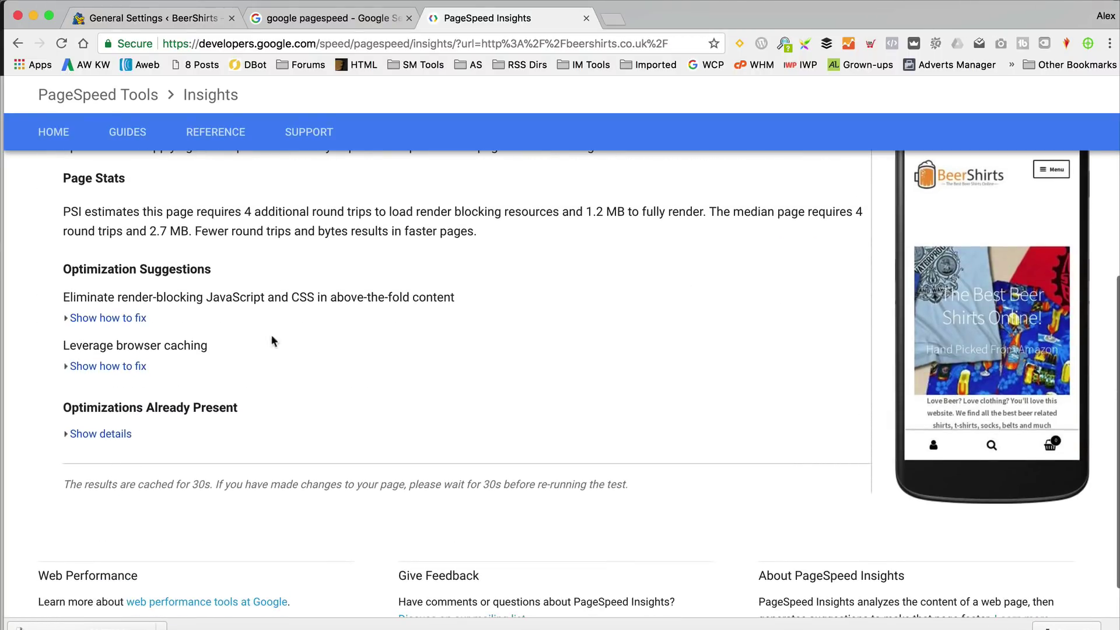
scroll(346, 324, "up", 3)
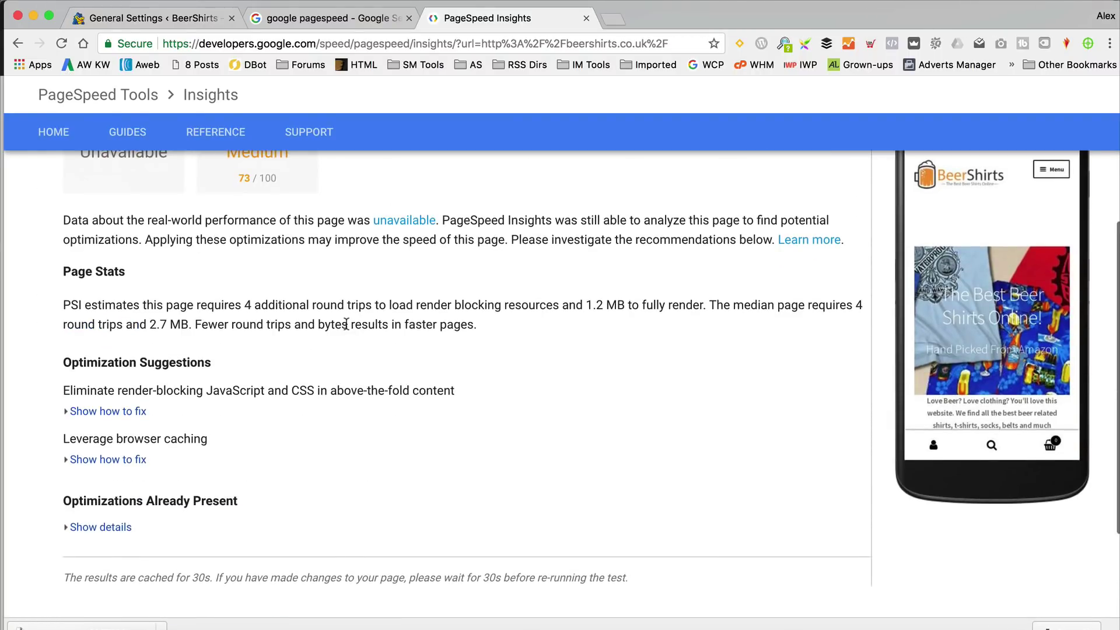
left_click(108, 460)
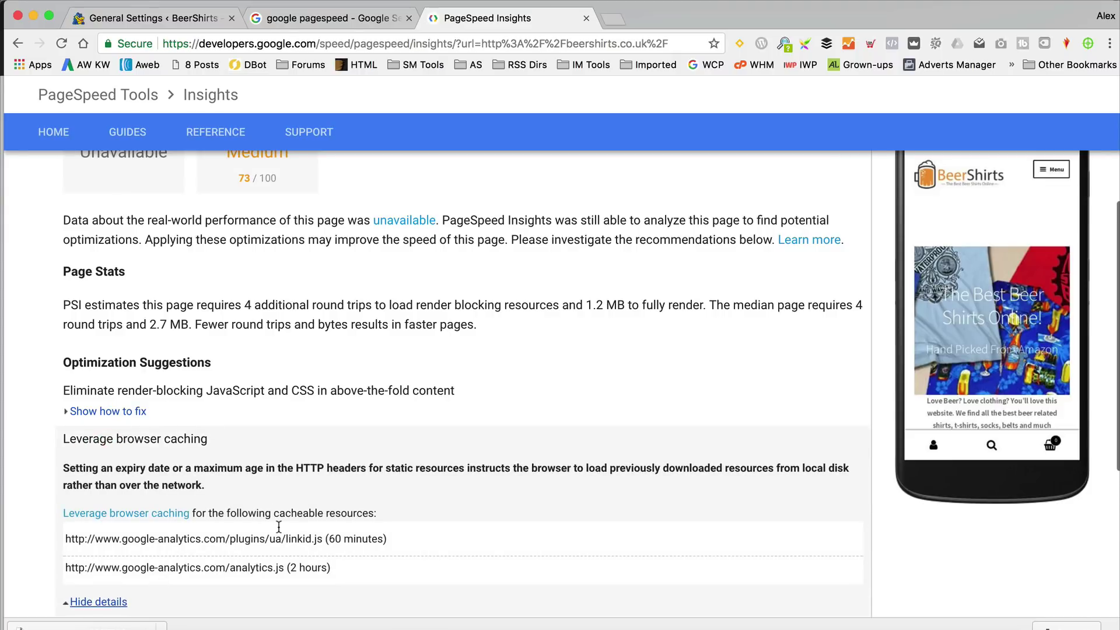
- Delete the cache with minified CSS/JS and purge all cached content
left_click(181, 17)
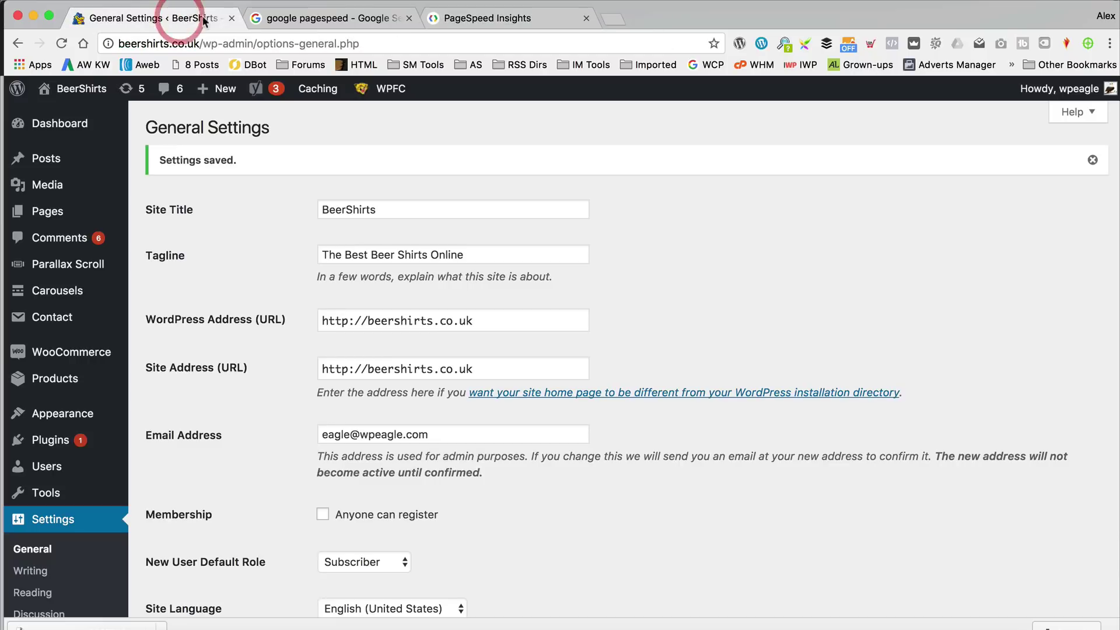
mouse_move(376, 88)
left_click(395, 136)
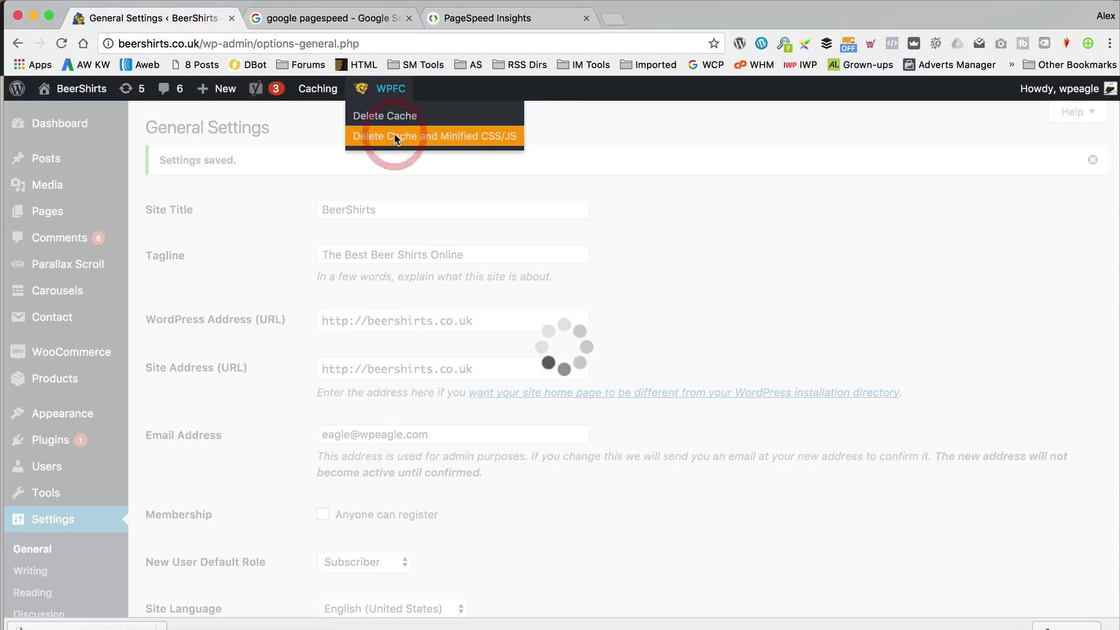
mouse_move(330, 98)
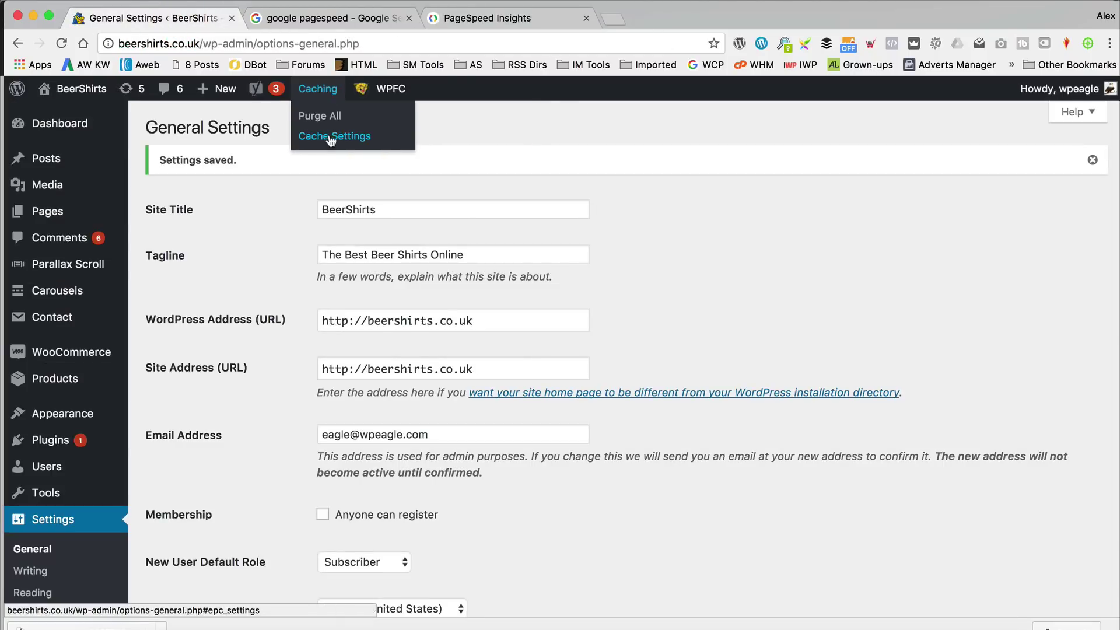
left_click(325, 117)
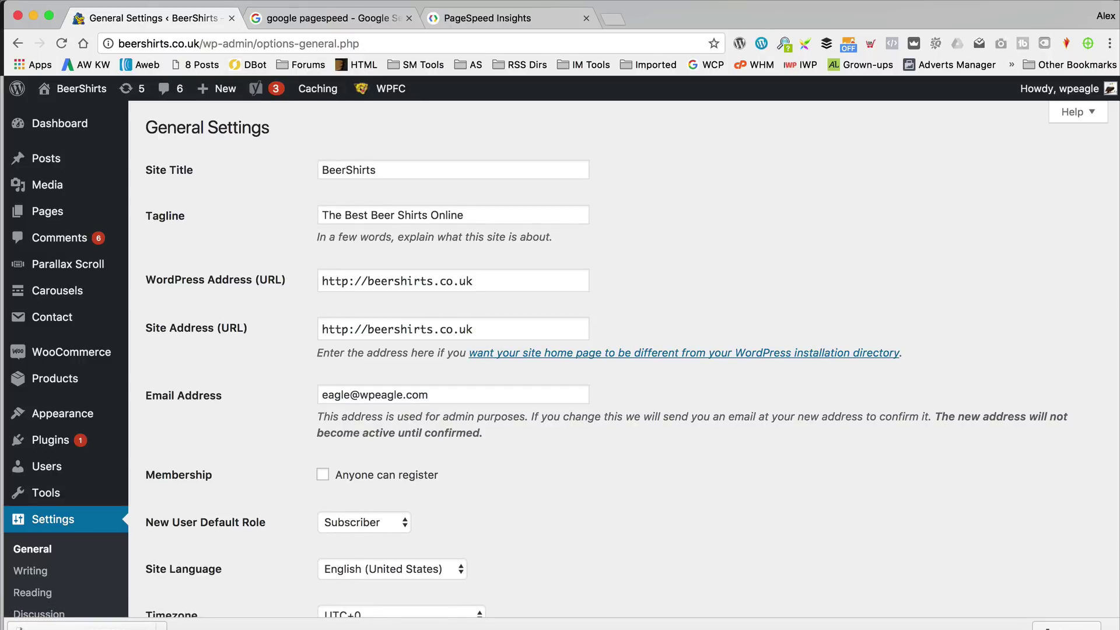
- Reload the BeerShirts homepage in the private window, then return to PageSpeed Insights
left_click(385, 1)
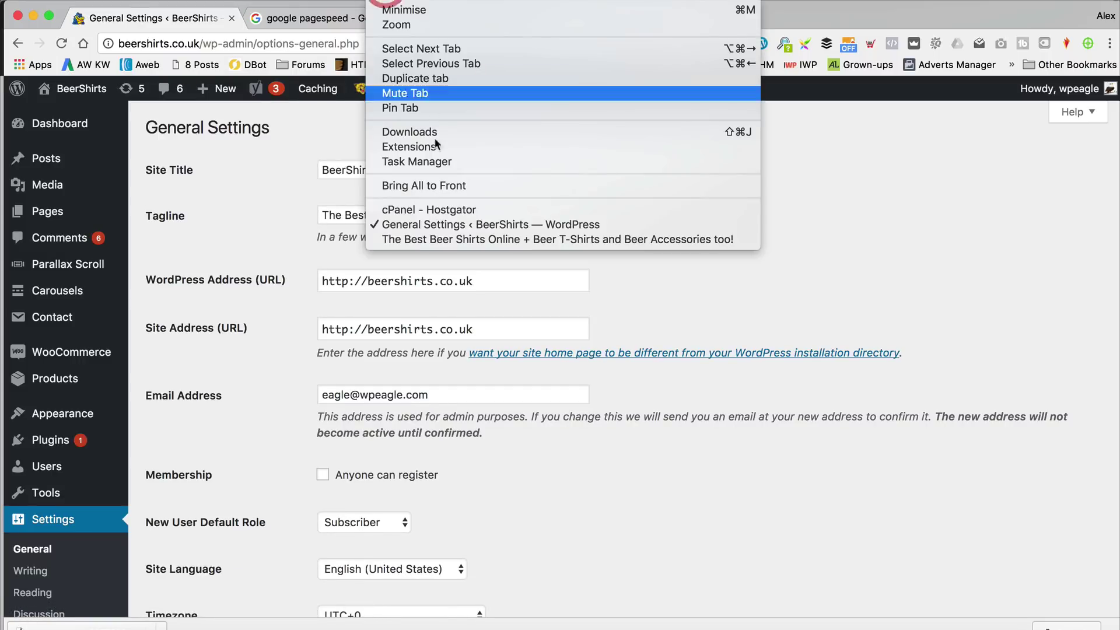
left_click(433, 239)
left_click(61, 46)
left_click(258, 140)
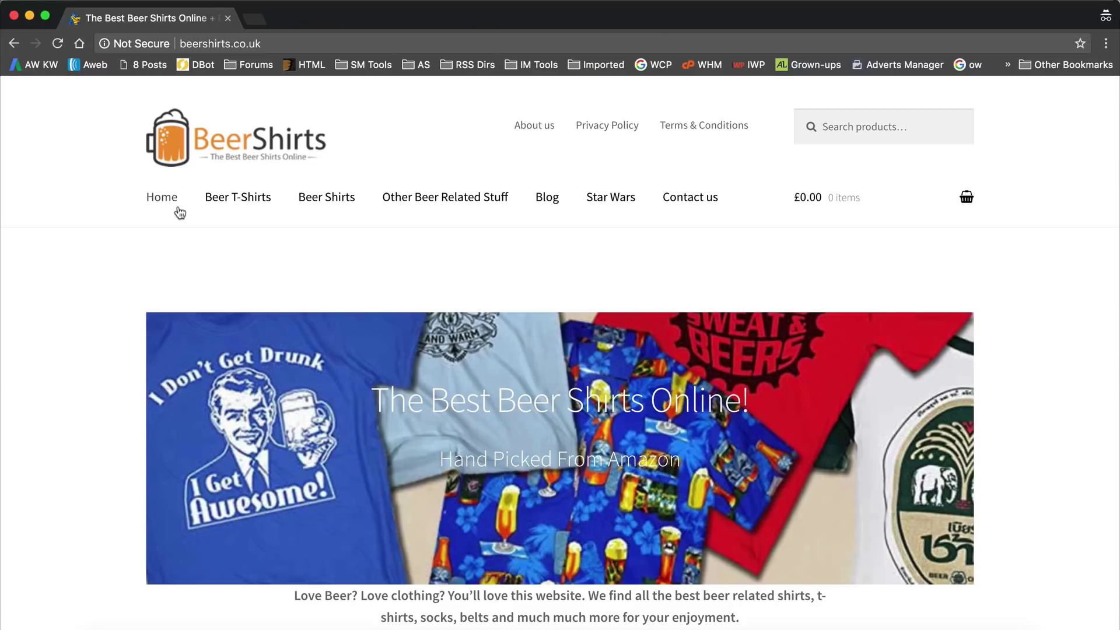
left_click(57, 43)
left_click(57, 43)
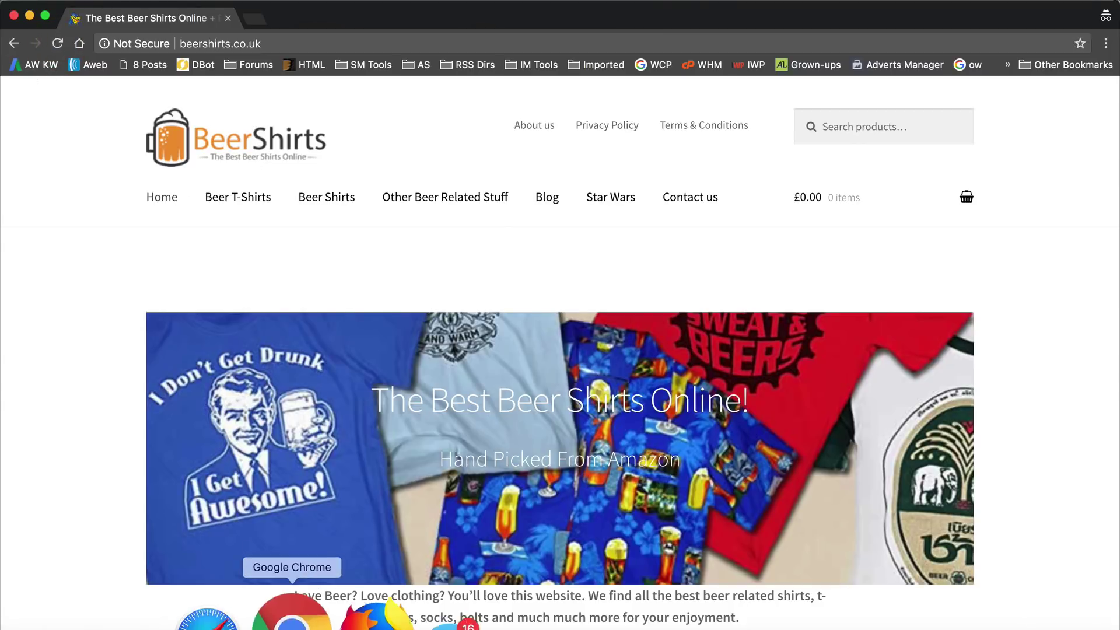
left_click(415, 1)
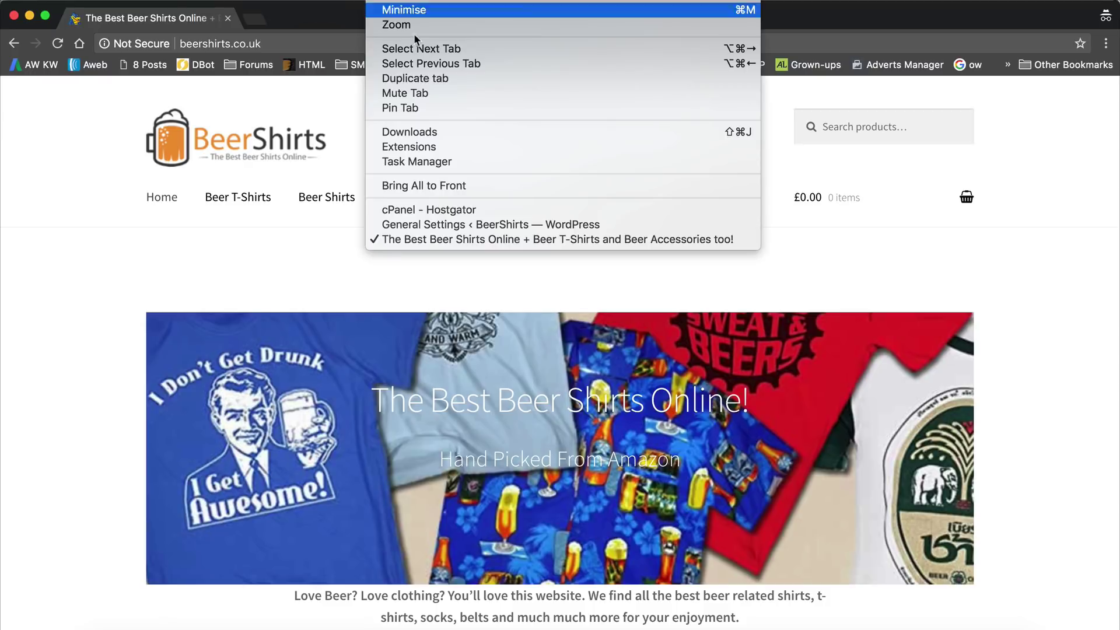
left_click(447, 225)
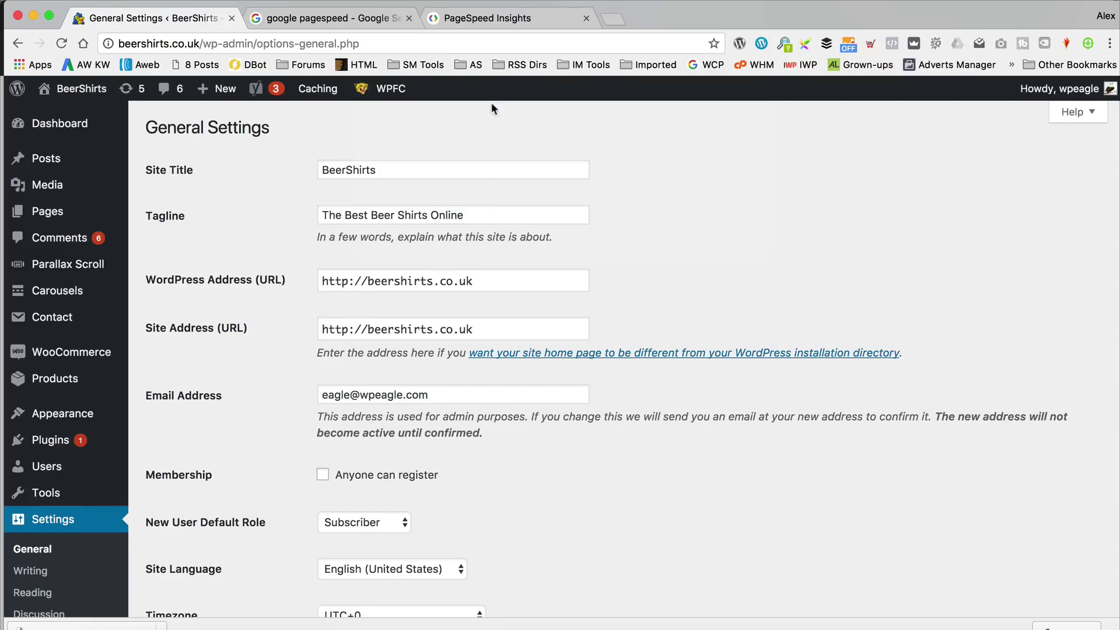
left_click(493, 17)
- Re-run the beershirts.co.uk analysis, now scoring 72/100 on mobile
scroll(558, 414, "up", 5)
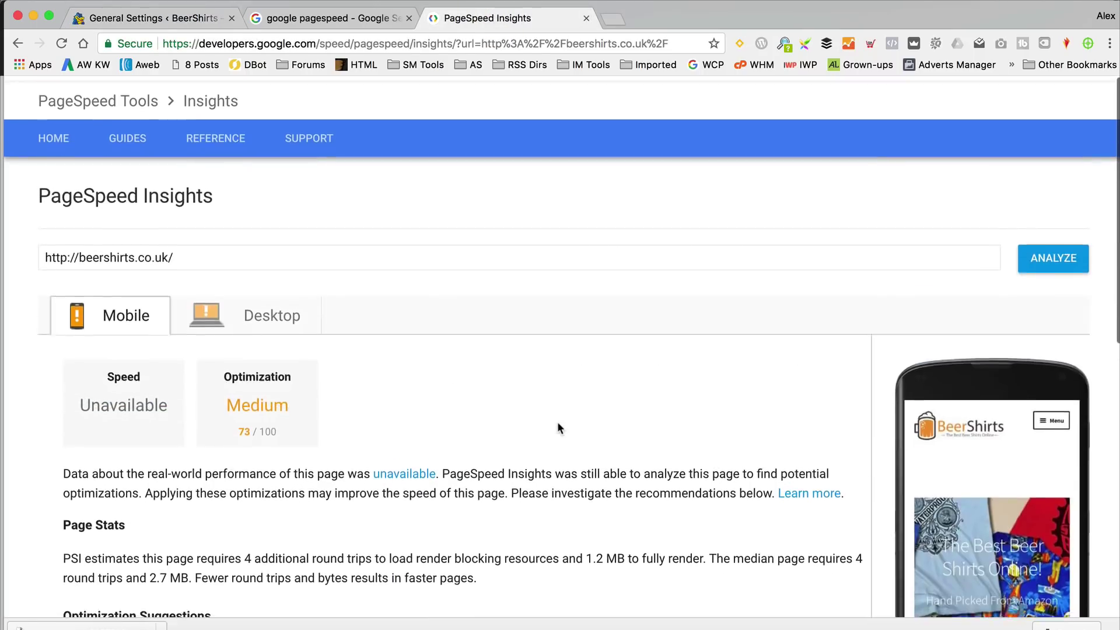
scroll(557, 421, "down", 10)
scroll(558, 421, "up", 10)
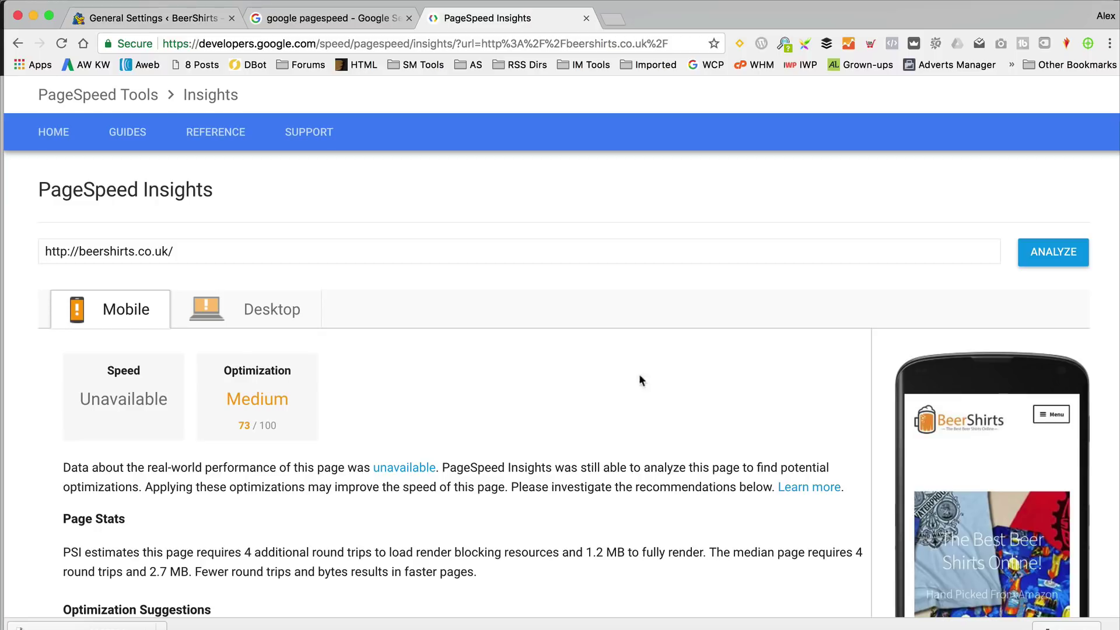
left_click(1037, 252)
- Expand, review and collapse the render-blocking JavaScript and CSS fix details
scroll(245, 427, "down", 5)
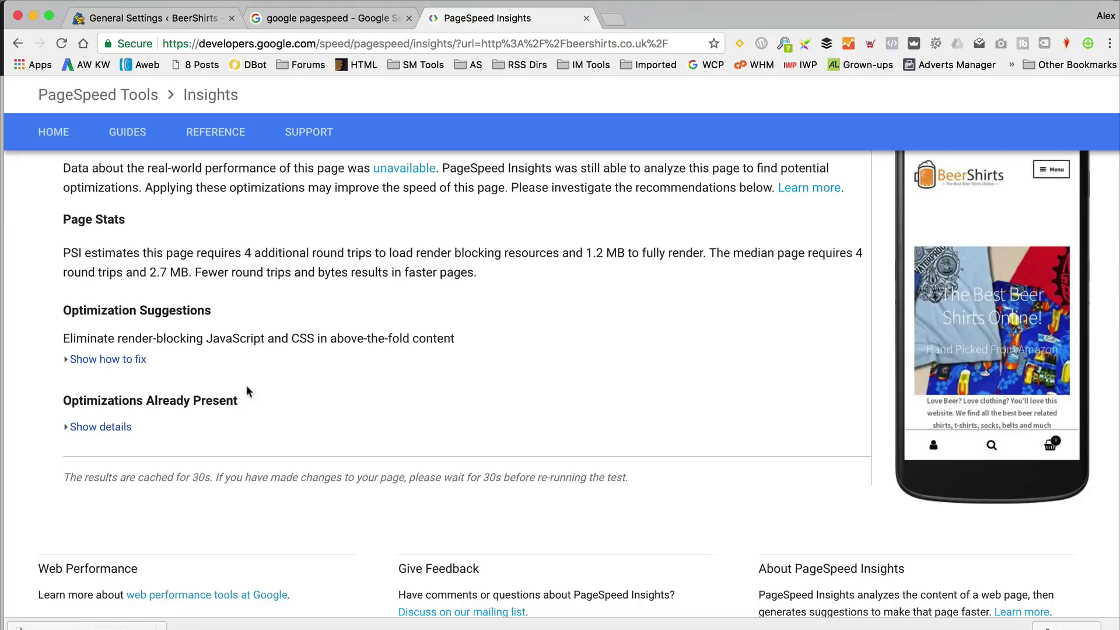
left_click(108, 359)
scroll(282, 341, "down", 5)
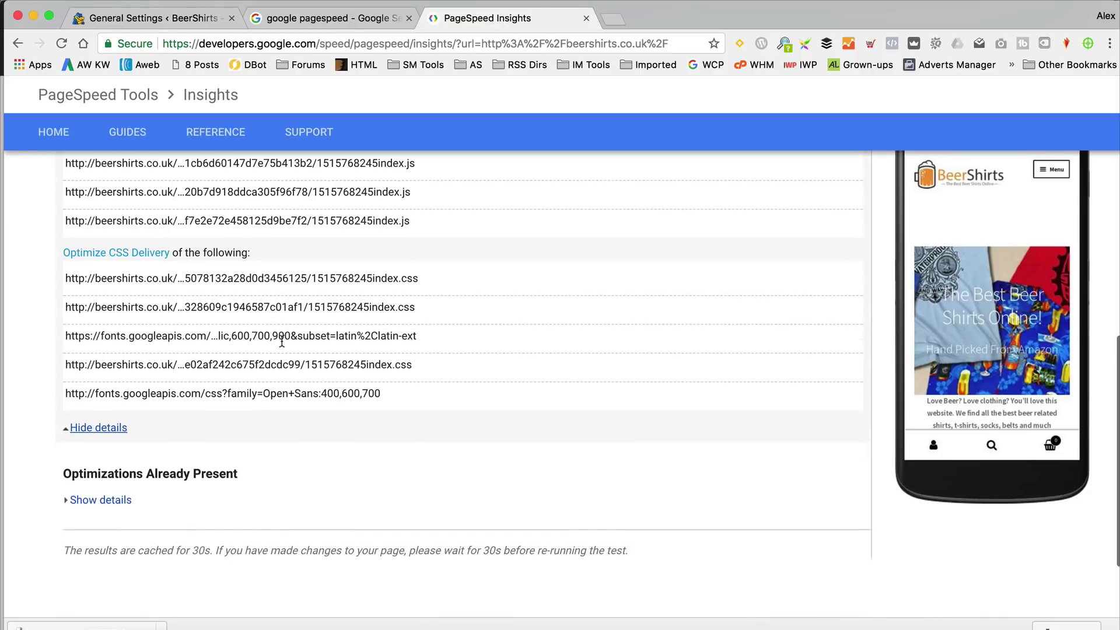
scroll(282, 341, "up", 9)
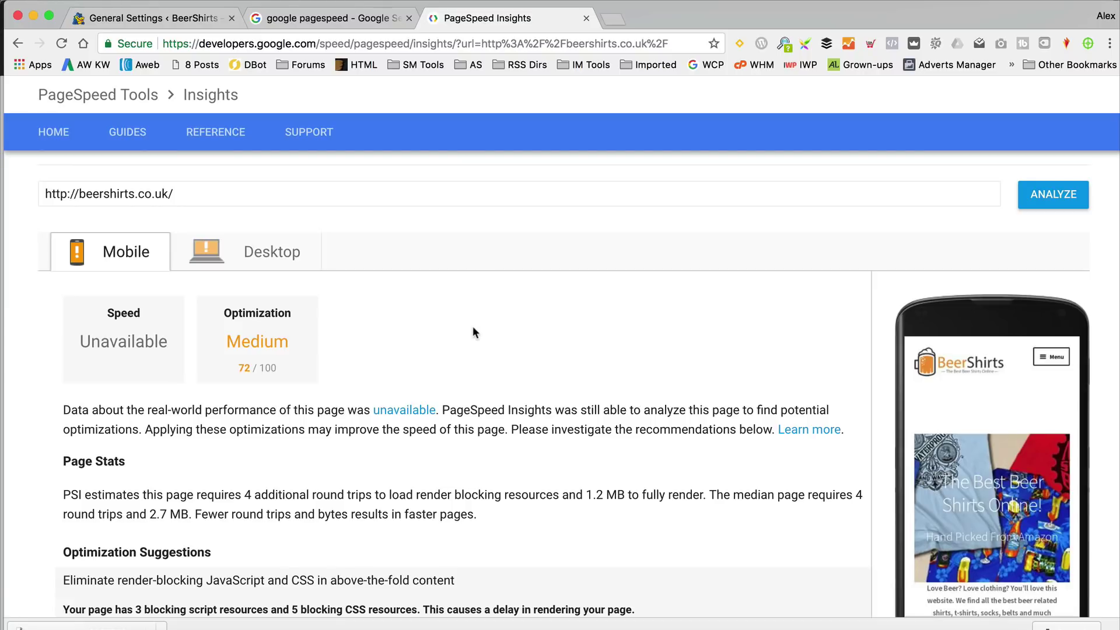
scroll(472, 327, "down", 10)
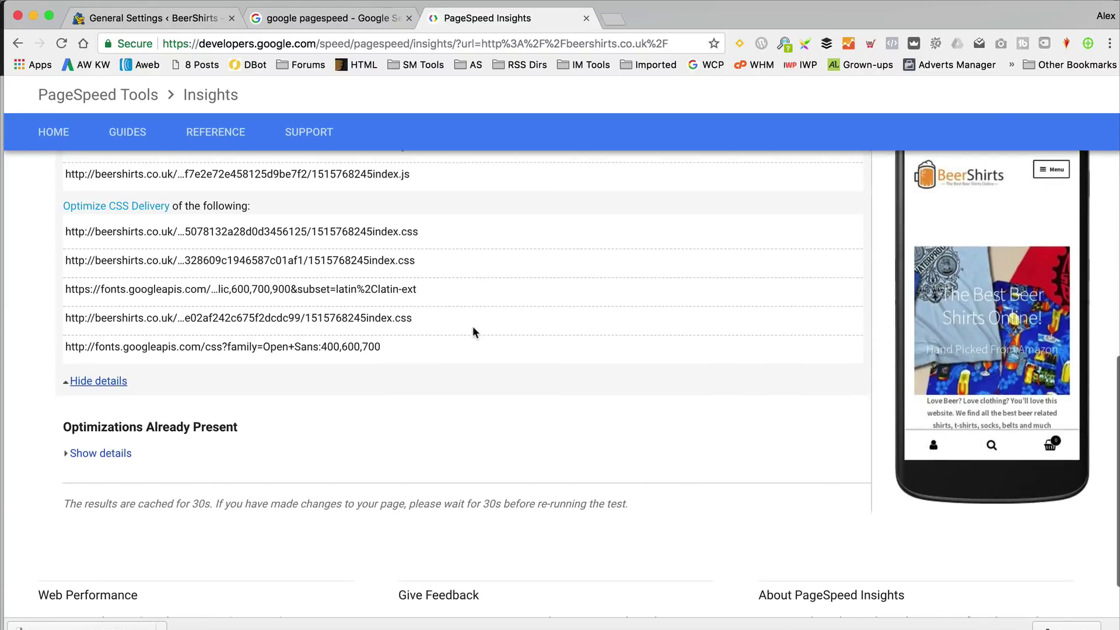
left_click(110, 380)
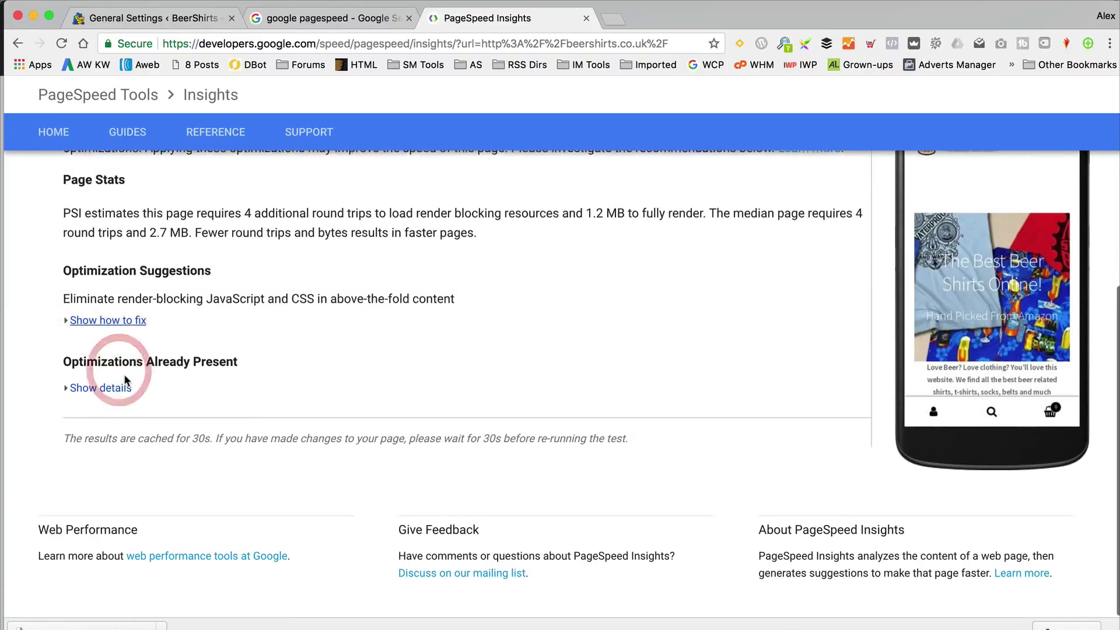
scroll(125, 381, "up", 5)
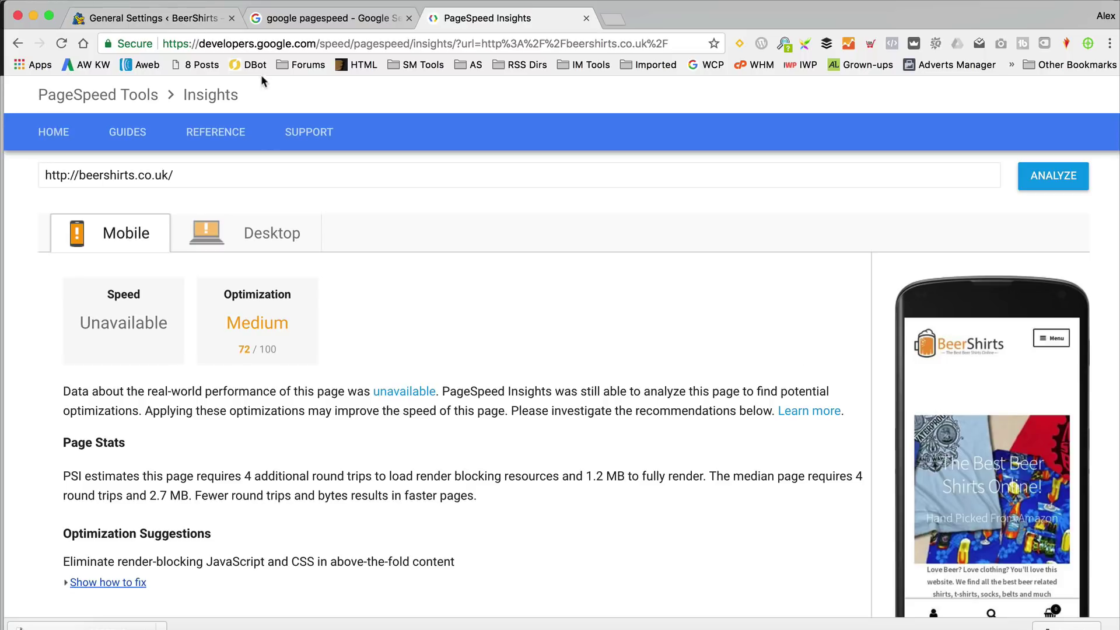
- Reactivate Google Analytics for WordPress by MonsterInsights in Installed Plugins, then return to PageSpeed Insights
left_click(193, 19)
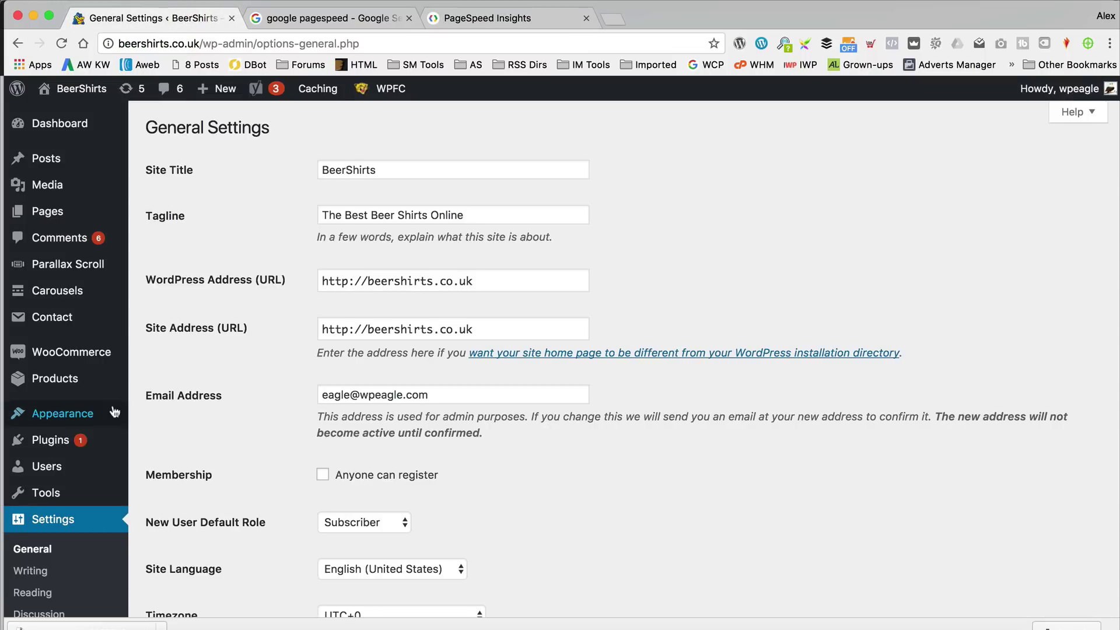
left_click(164, 396)
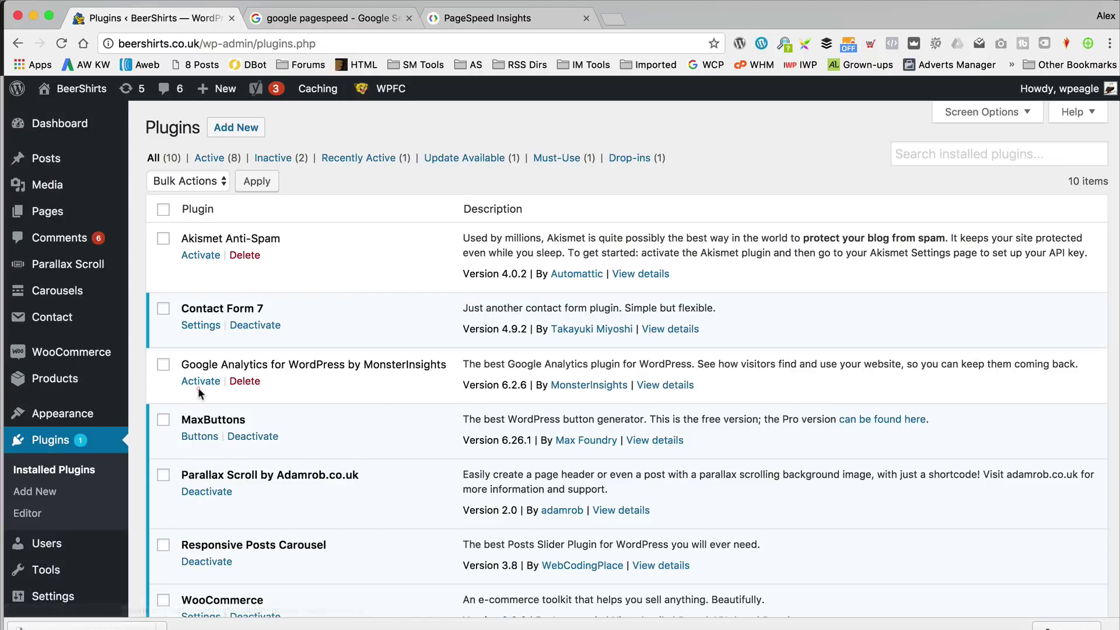
left_click(200, 388)
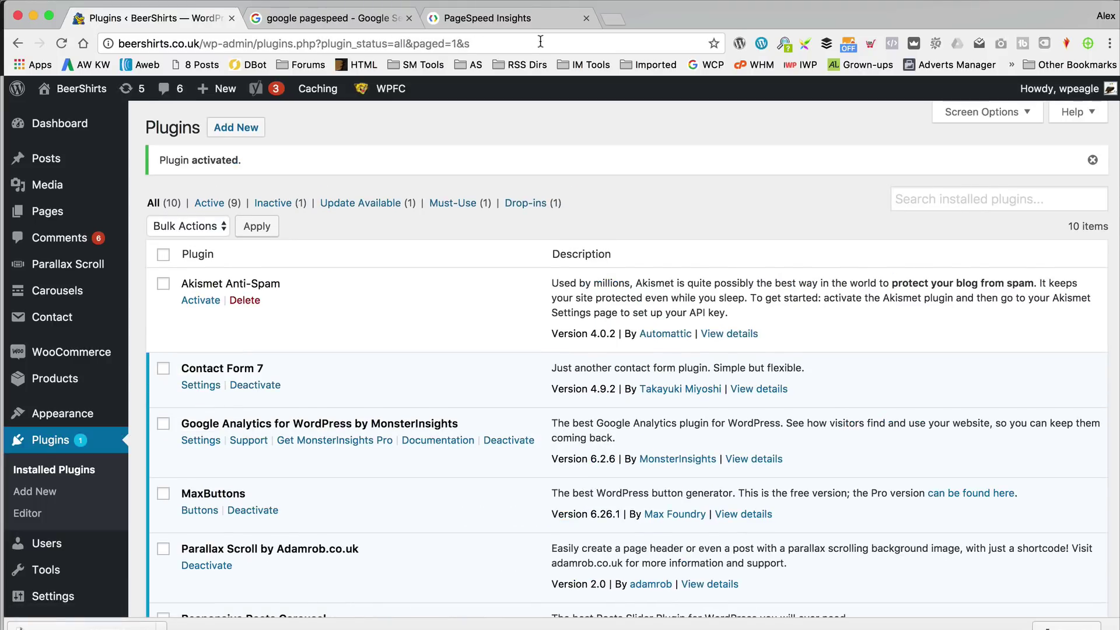
left_click(533, 18)
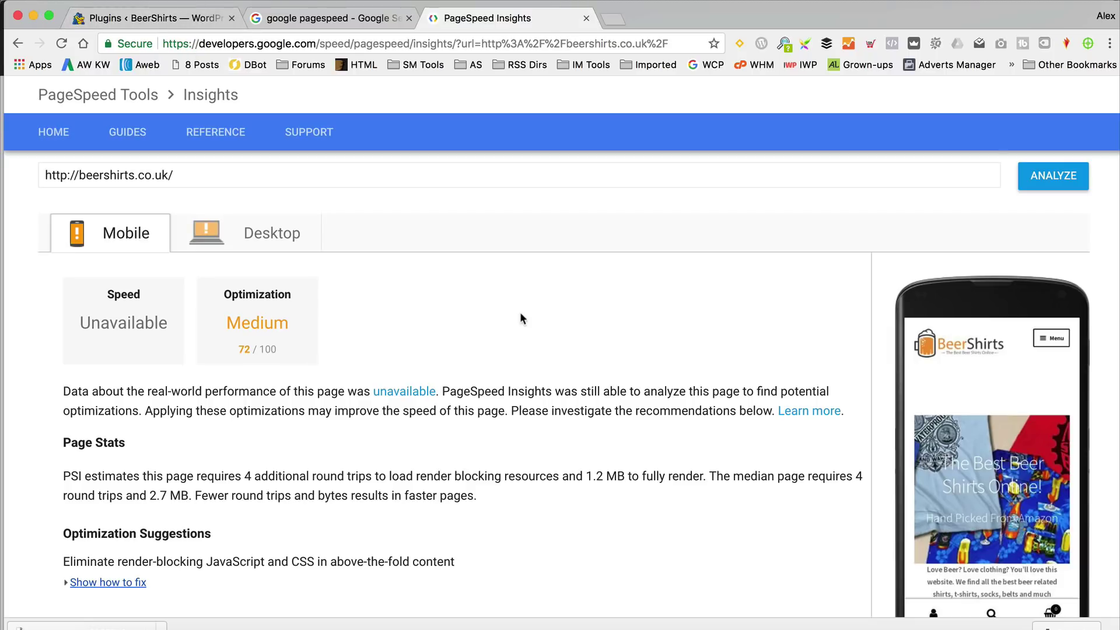
- Review WP Fastest Cache Options: cache, HTML/CSS minify, CSS/JS combine, Gzip and browser caching enabled
left_click(175, 18)
scroll(275, 366, "down", 5)
scroll(521, 425, "down", 3)
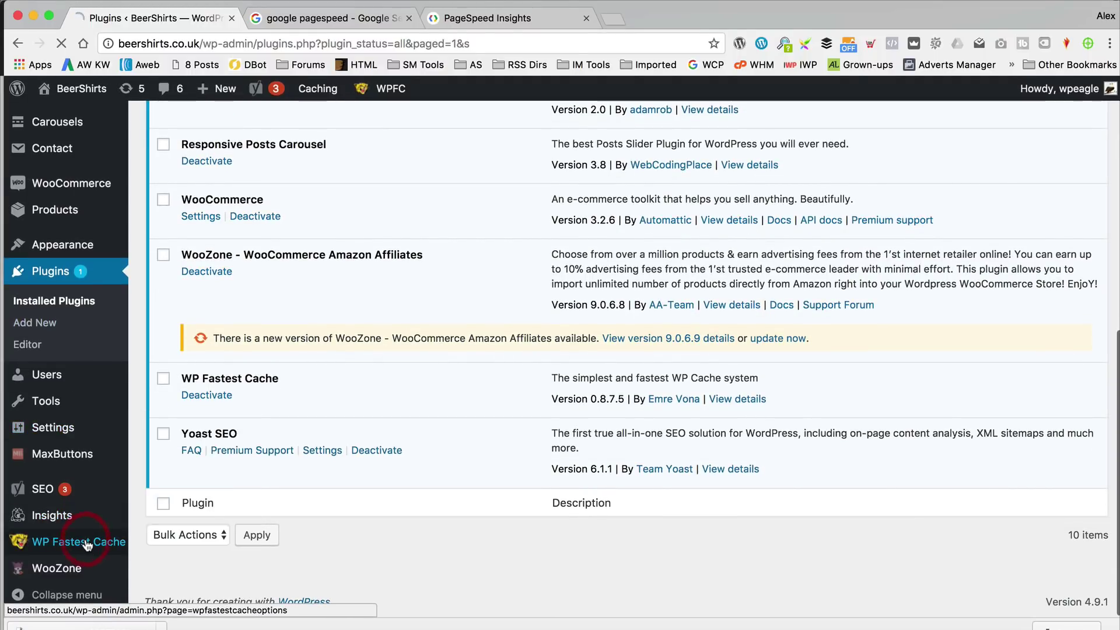
left_click(87, 543)
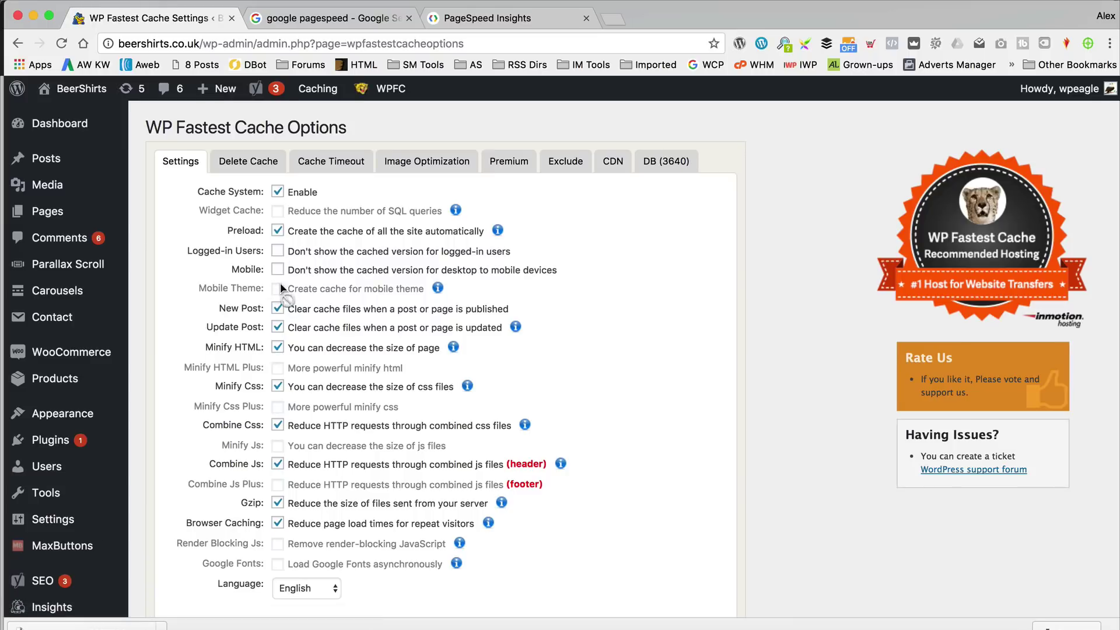
scroll(387, 268, "down", 3)
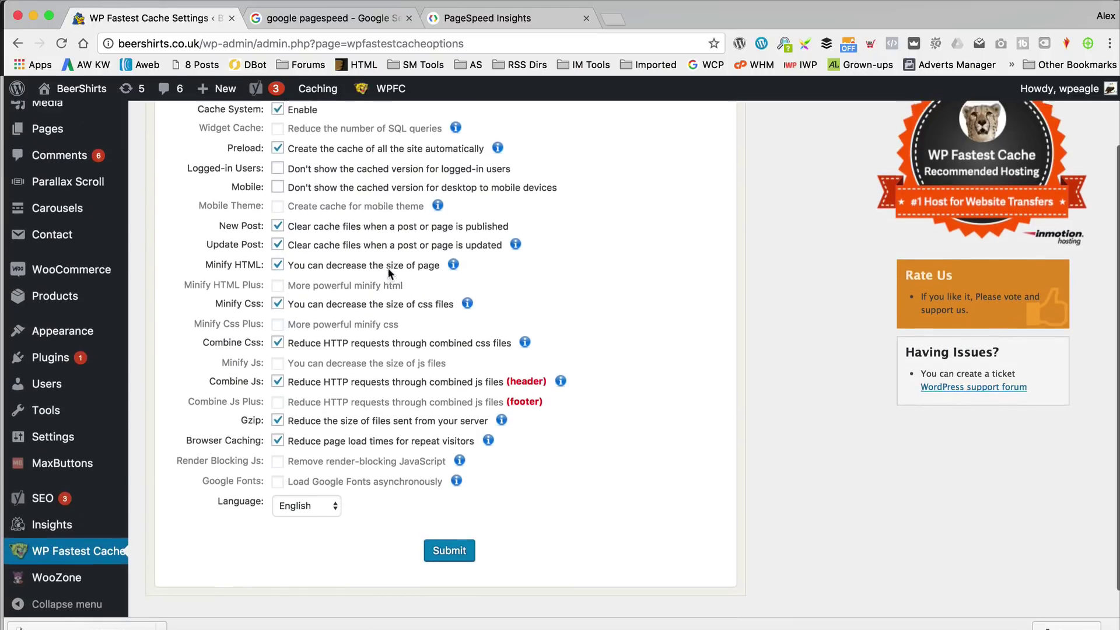
scroll(388, 268, "up", 3)
scroll(389, 272, "down", 4)
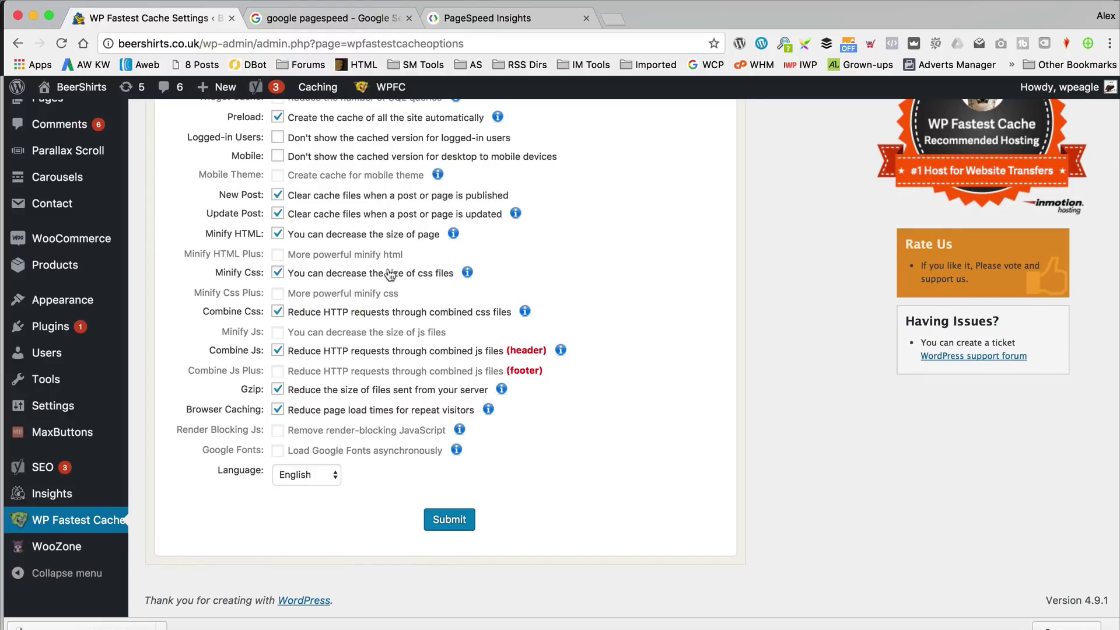
scroll(389, 274, "up", 5)
scroll(390, 274, "down", 5)
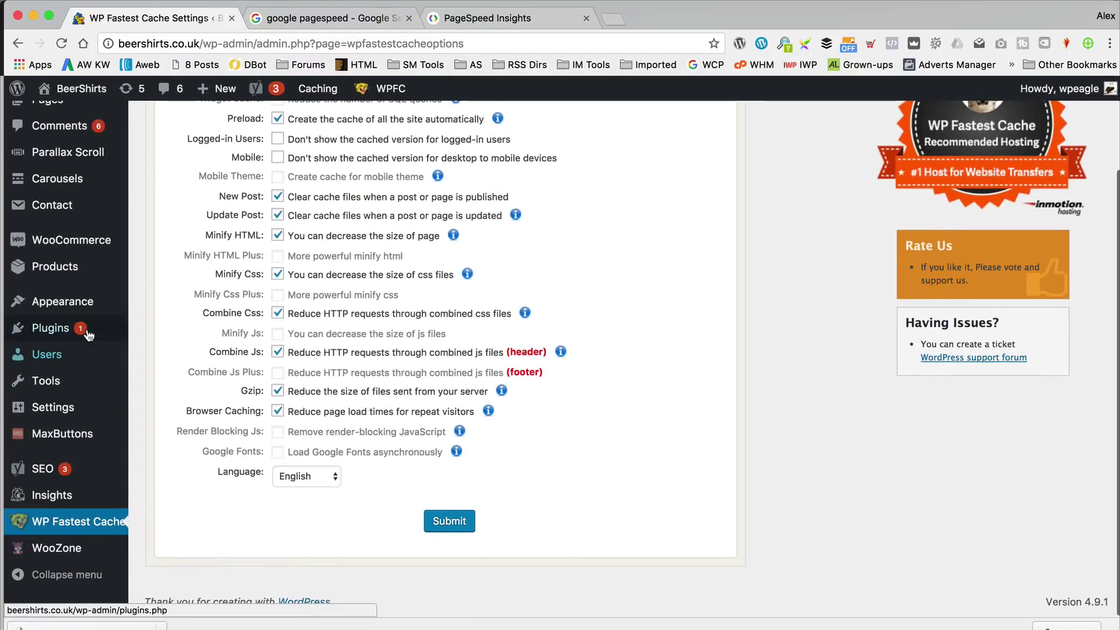
- Upload wp-fastest-cache-premium.zip from Downloads via Add New, install it and activate it
mouse_move(88, 333)
left_click(168, 353)
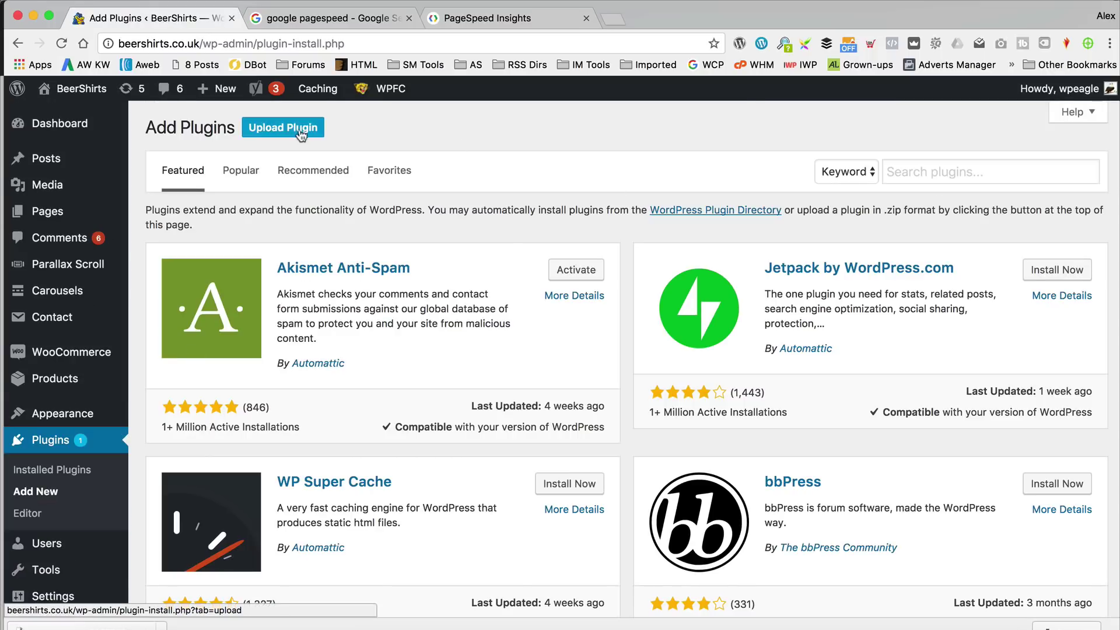
left_click(301, 130)
left_click(520, 270)
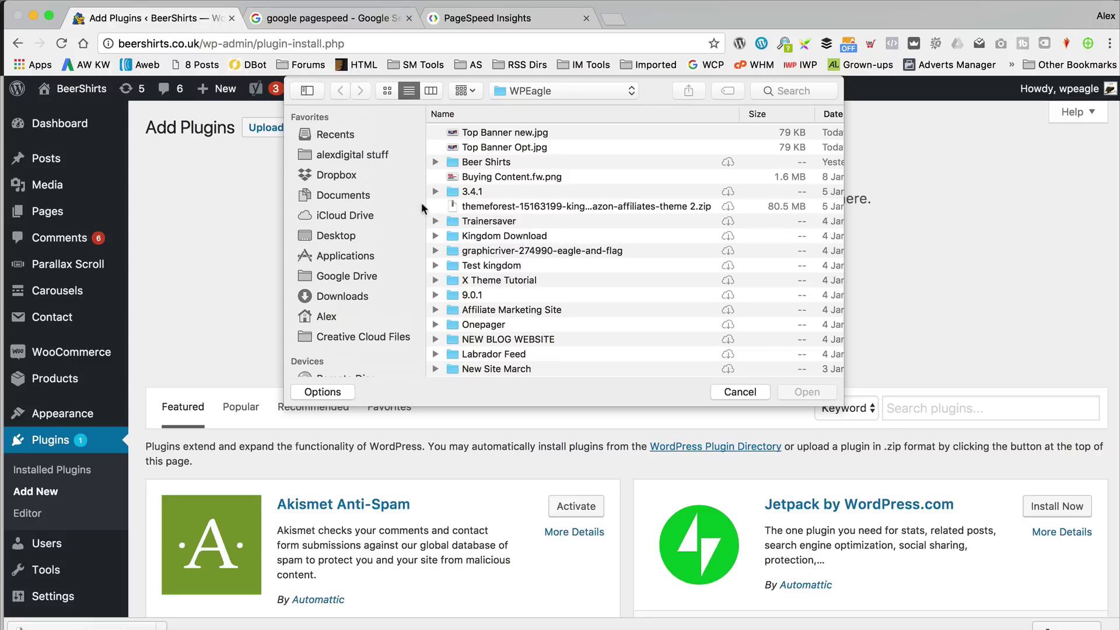
left_click(355, 296)
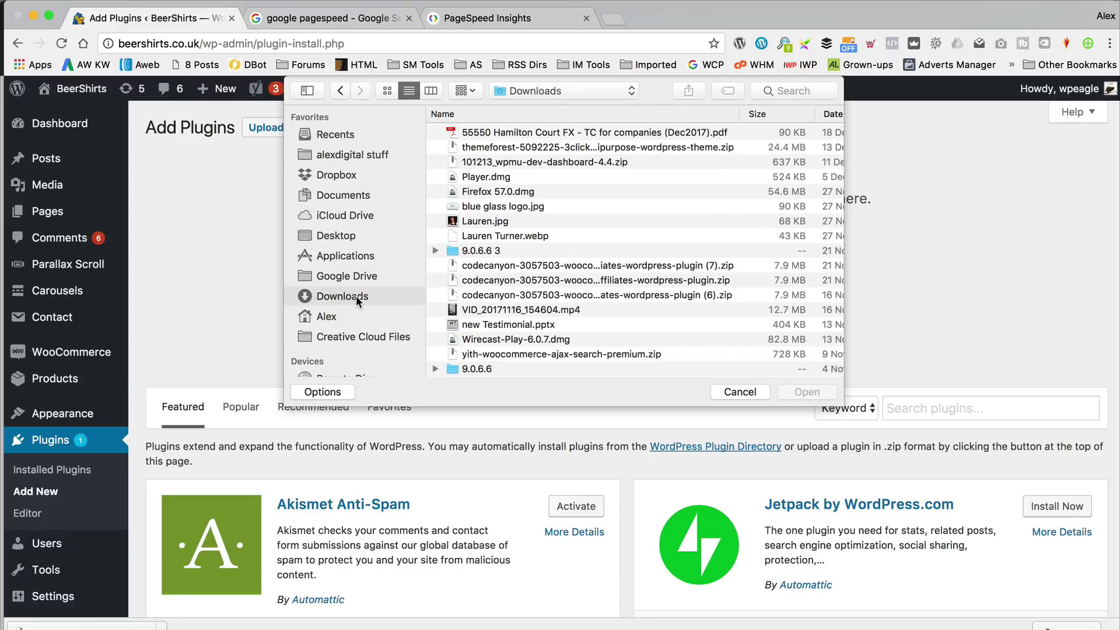
left_click(352, 154)
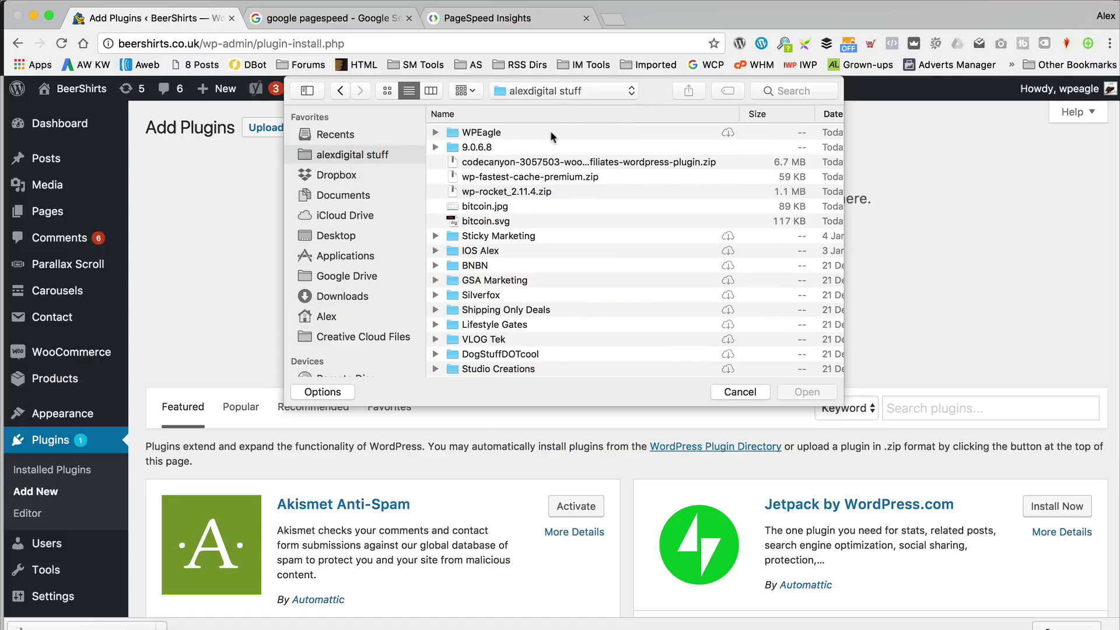
left_click(552, 177)
left_click(808, 392)
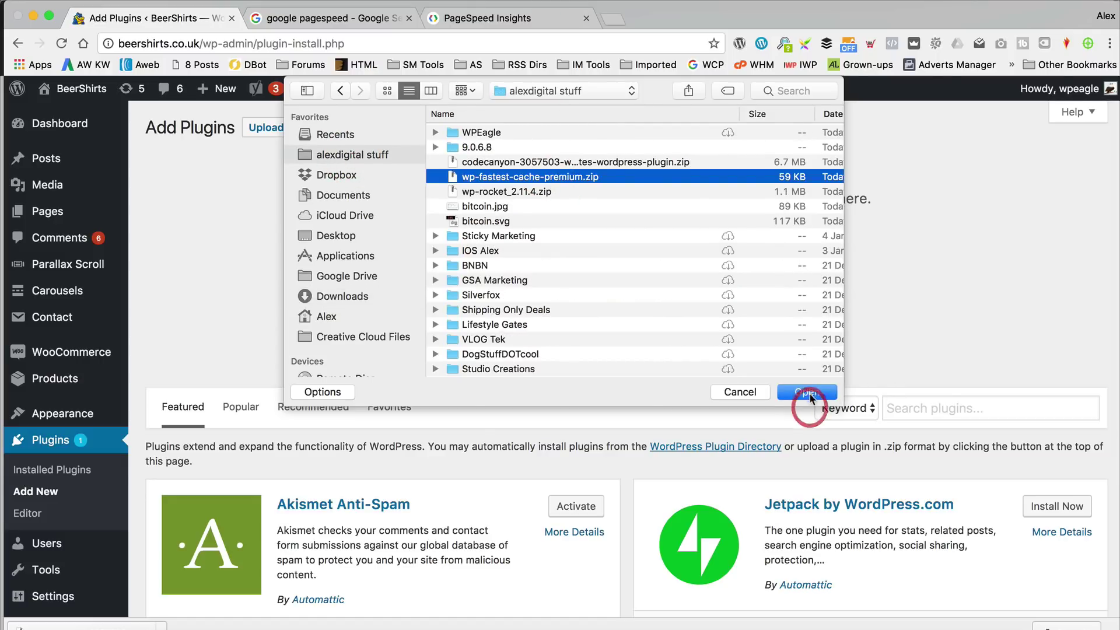
left_click(531, 292)
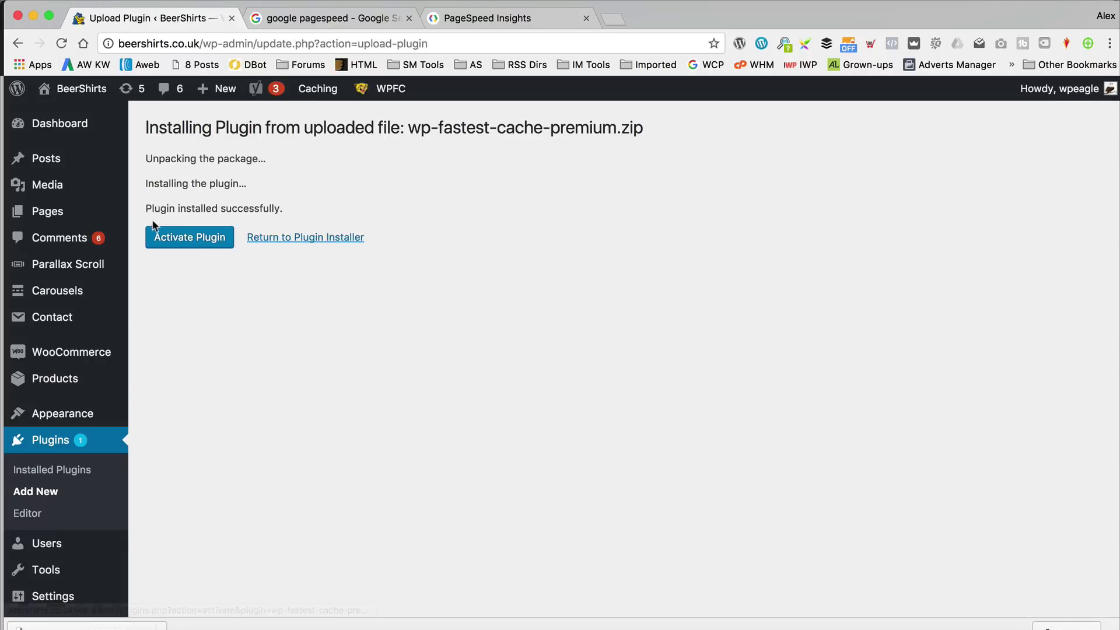
left_click(173, 238)
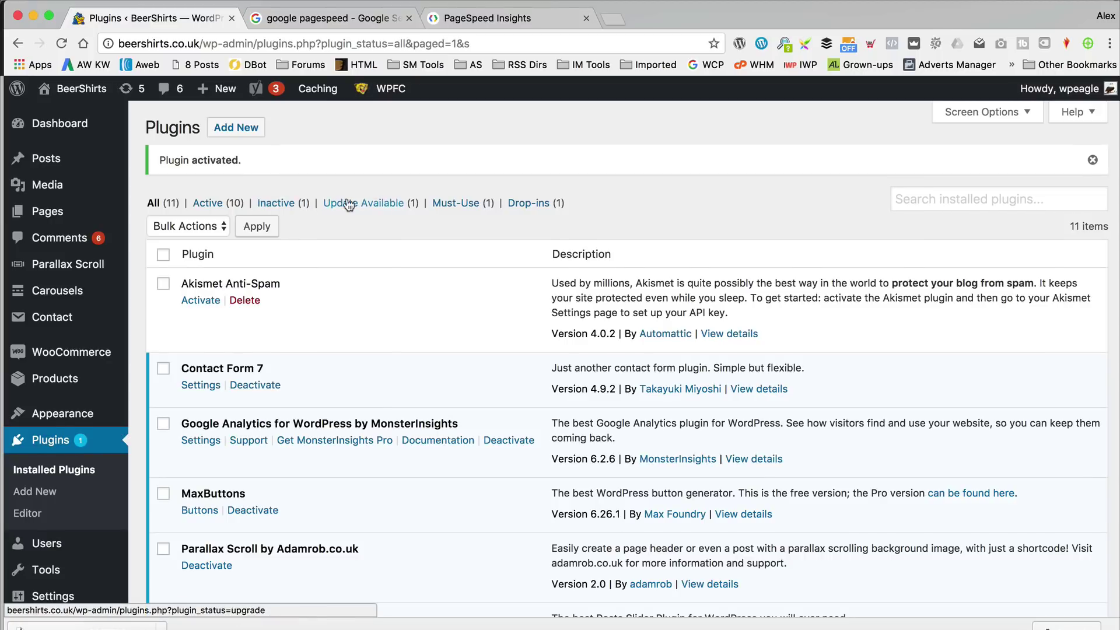
- In WP Fastest Cache settings, enable the Mobile Theme, Mobile and Widget Cache options
scroll(348, 204, "down", 10)
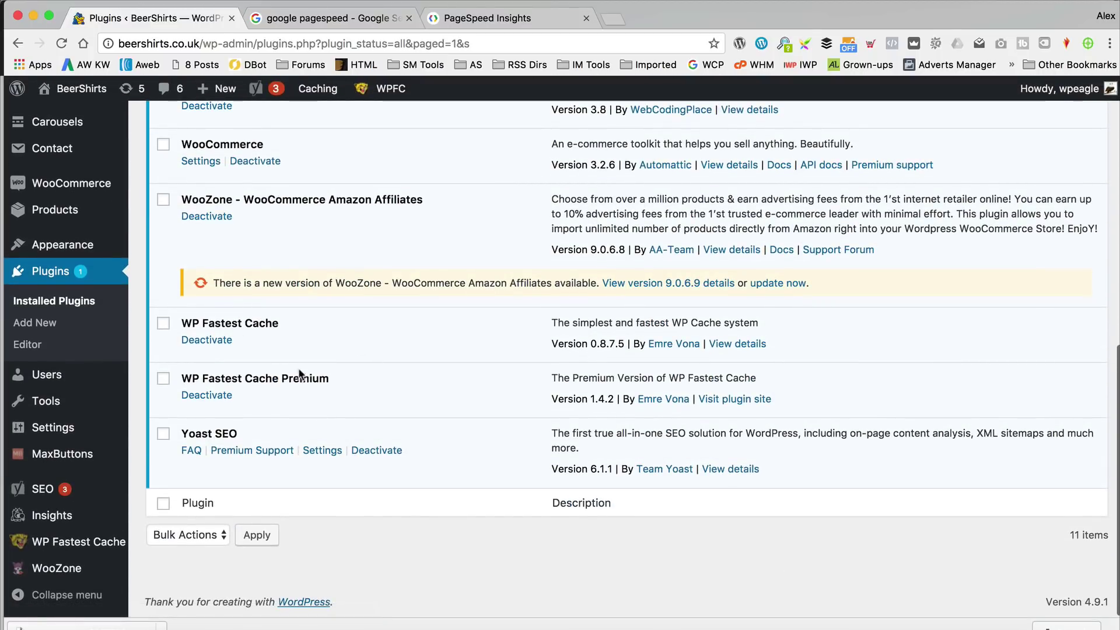
left_click(100, 543)
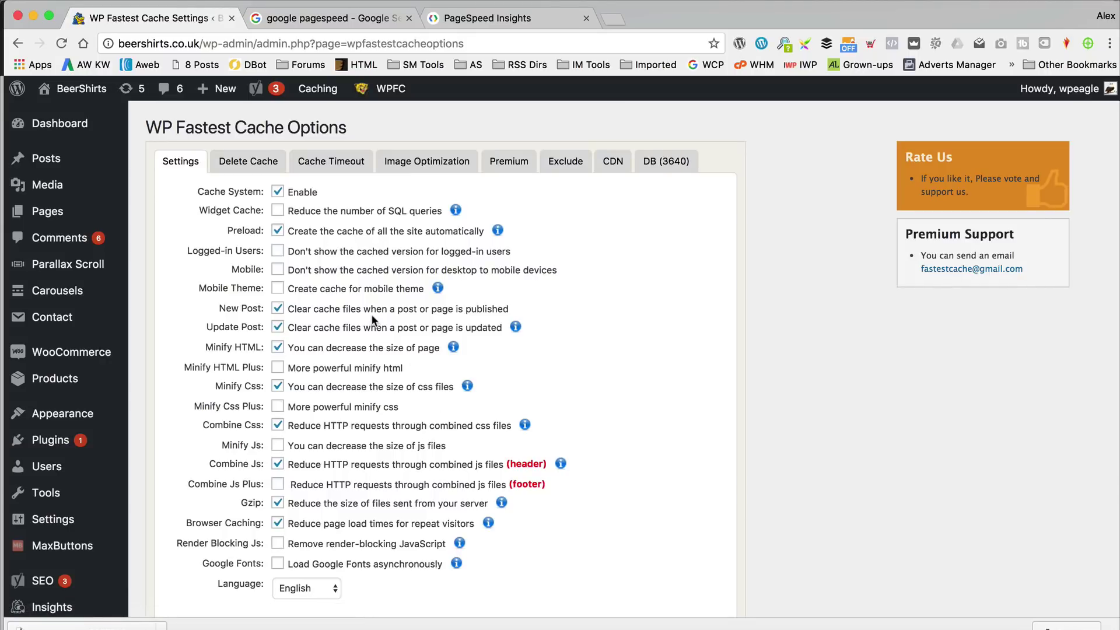
left_click(278, 288)
left_click(279, 270)
left_click(278, 210)
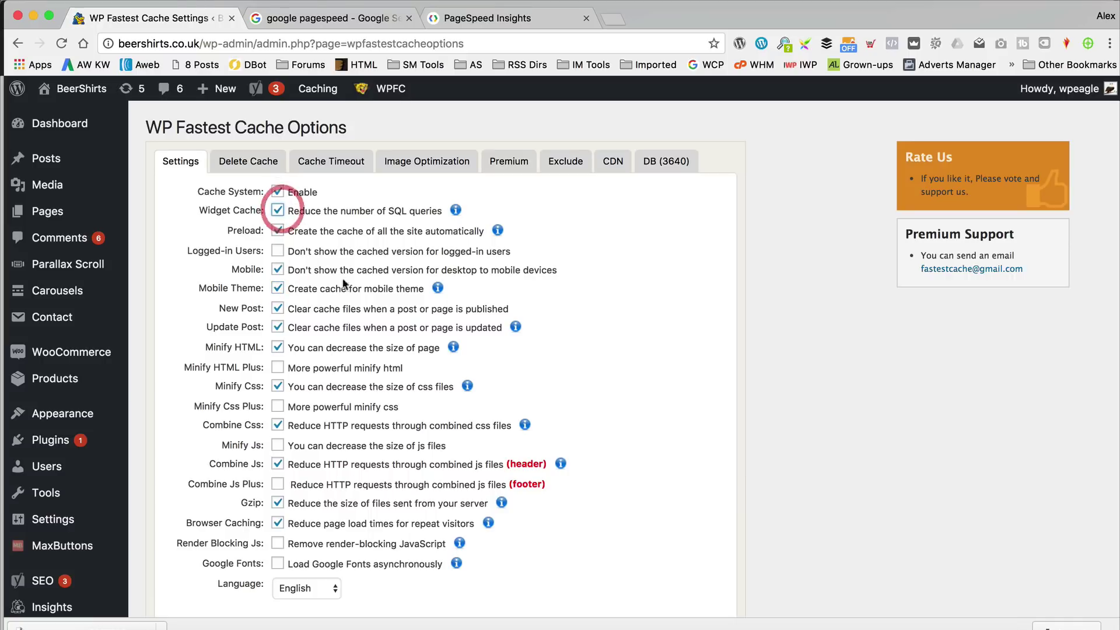
- Enable Minify HTML Plus, Minify Css Plus, Minify Js, Combine Js Plus, Render Blocking Js and Google Fonts, then submit
left_click(278, 367)
left_click(277, 407)
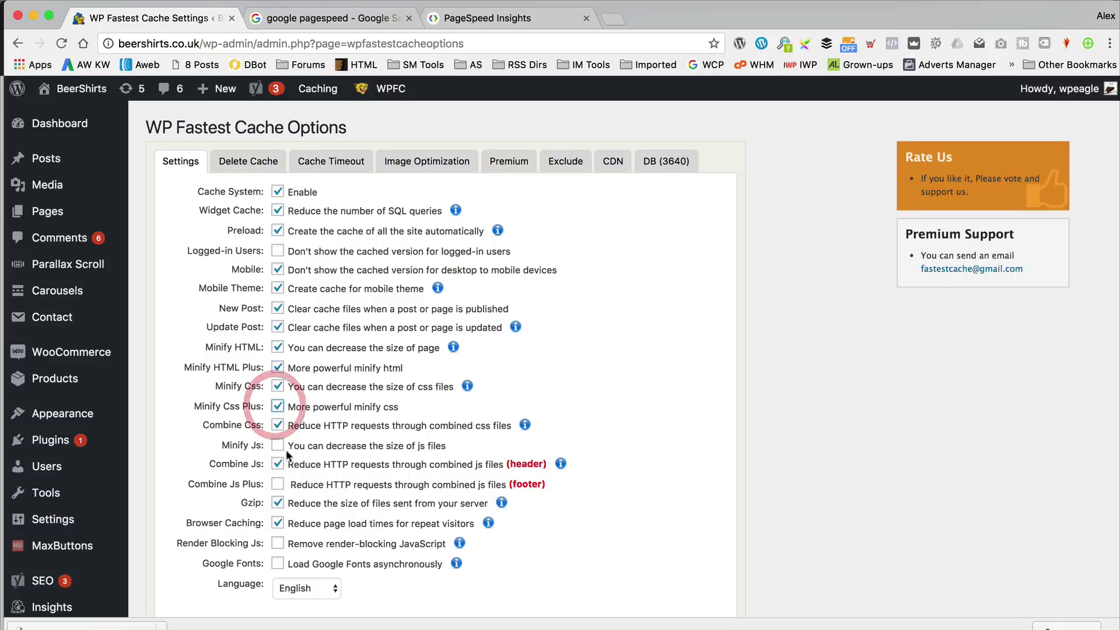
left_click(278, 445)
left_click(277, 484)
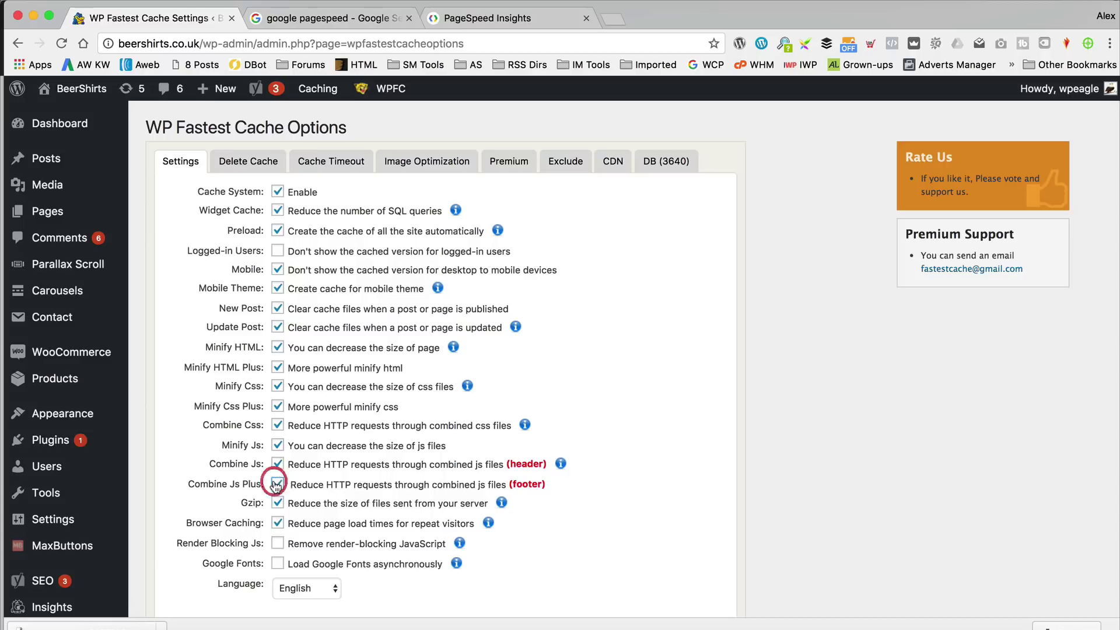
left_click(277, 544)
left_click(277, 563)
scroll(404, 464, "down", 3)
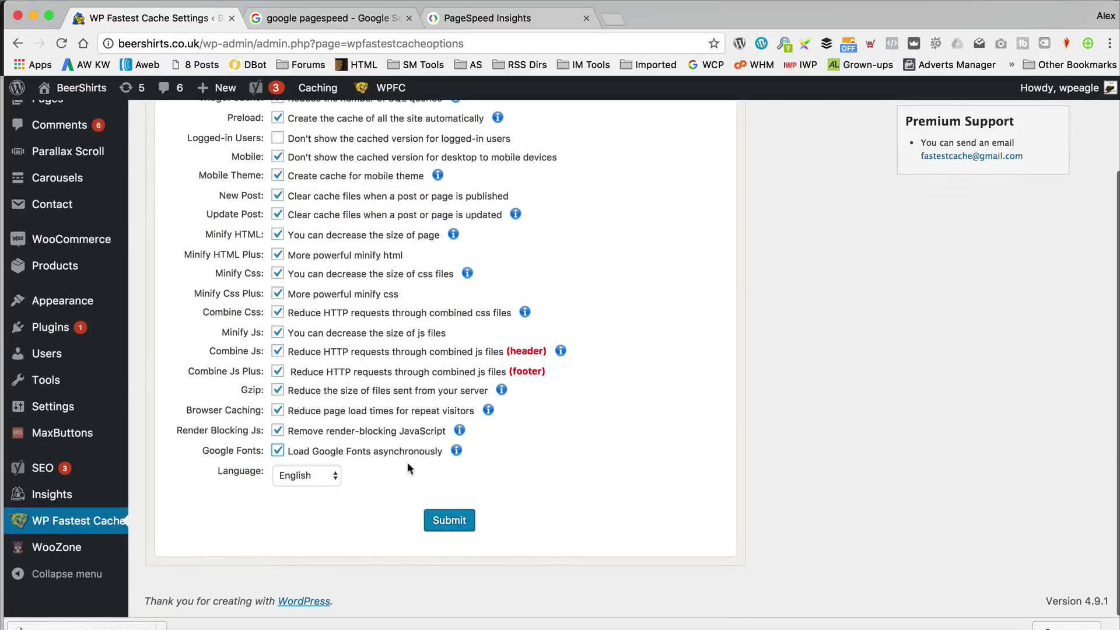
left_click(450, 521)
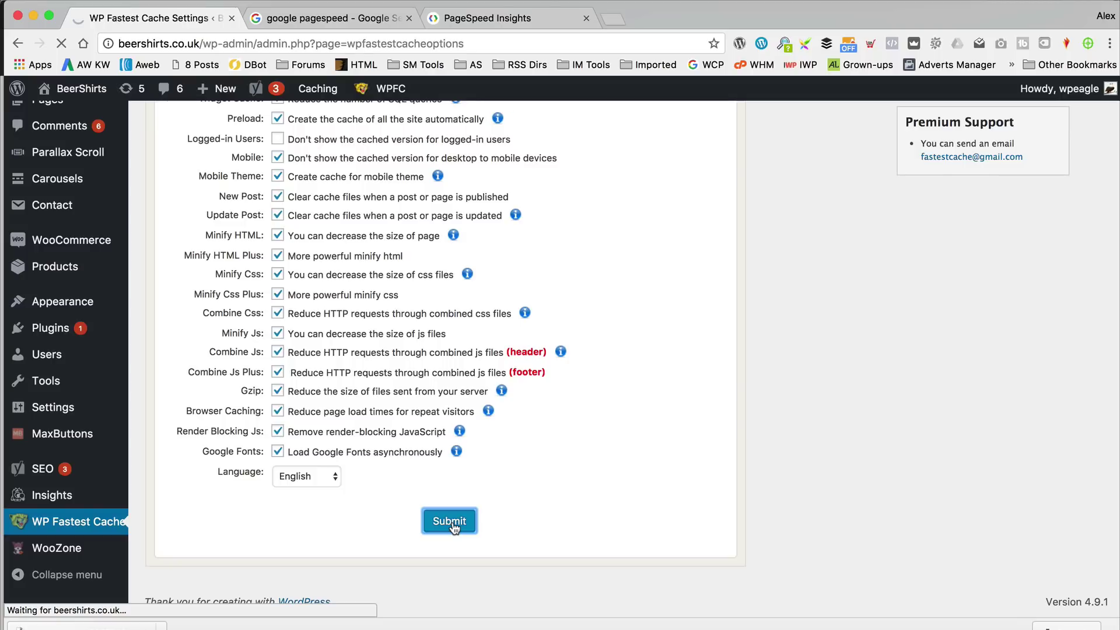
- Check the earlier PageSpeed results, then delete the WP Fastest Cache cache and minified CSS/JS
left_click(457, 18)
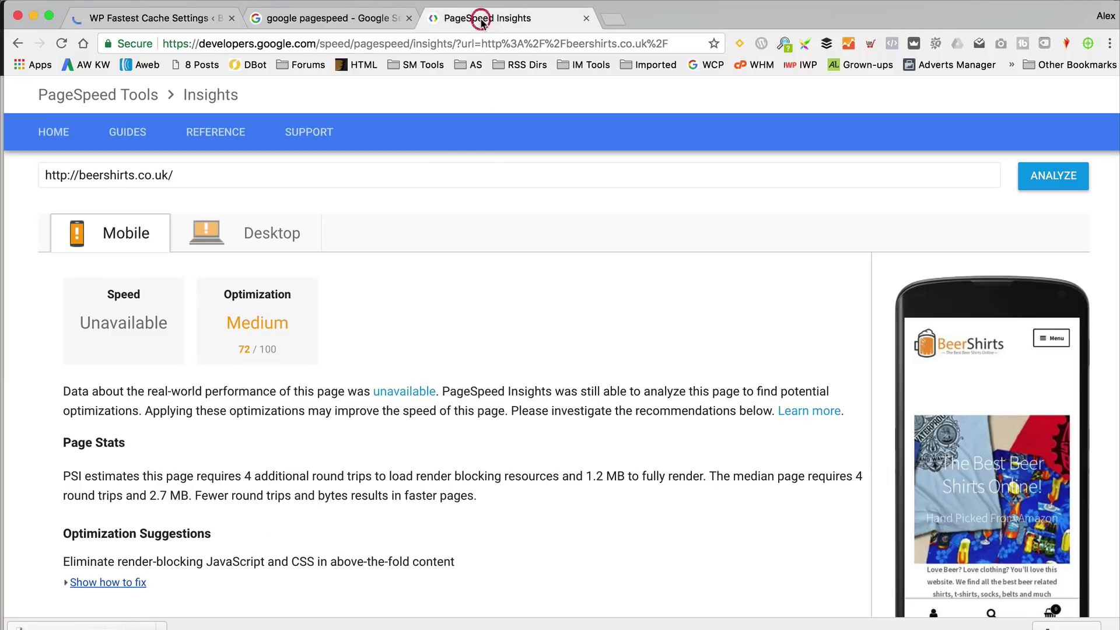
left_click(159, 21)
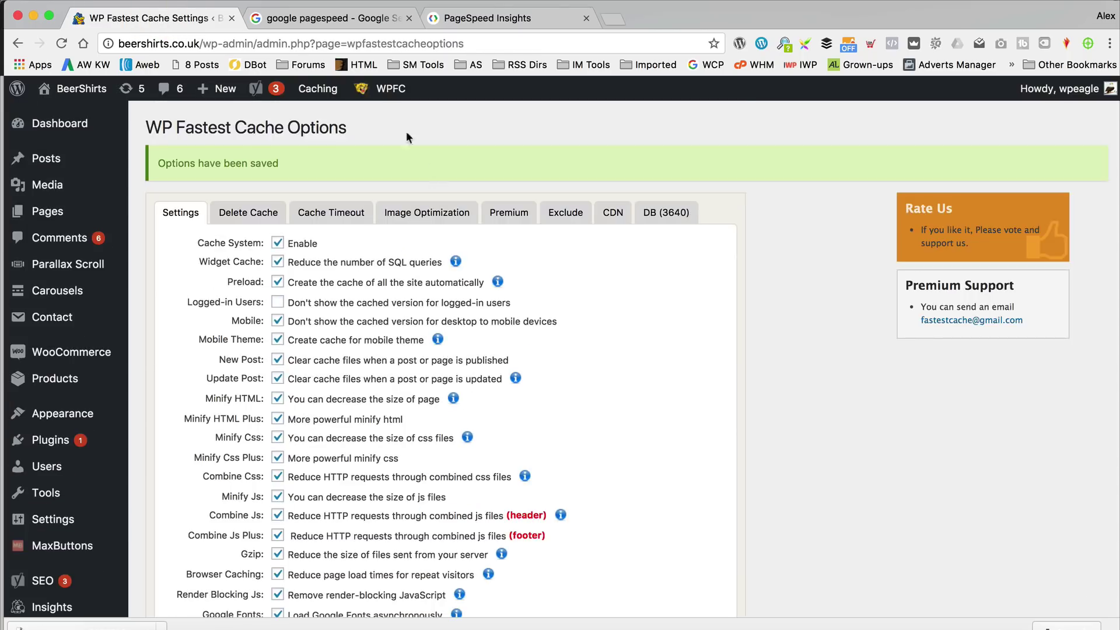
mouse_move(382, 93)
left_click(383, 139)
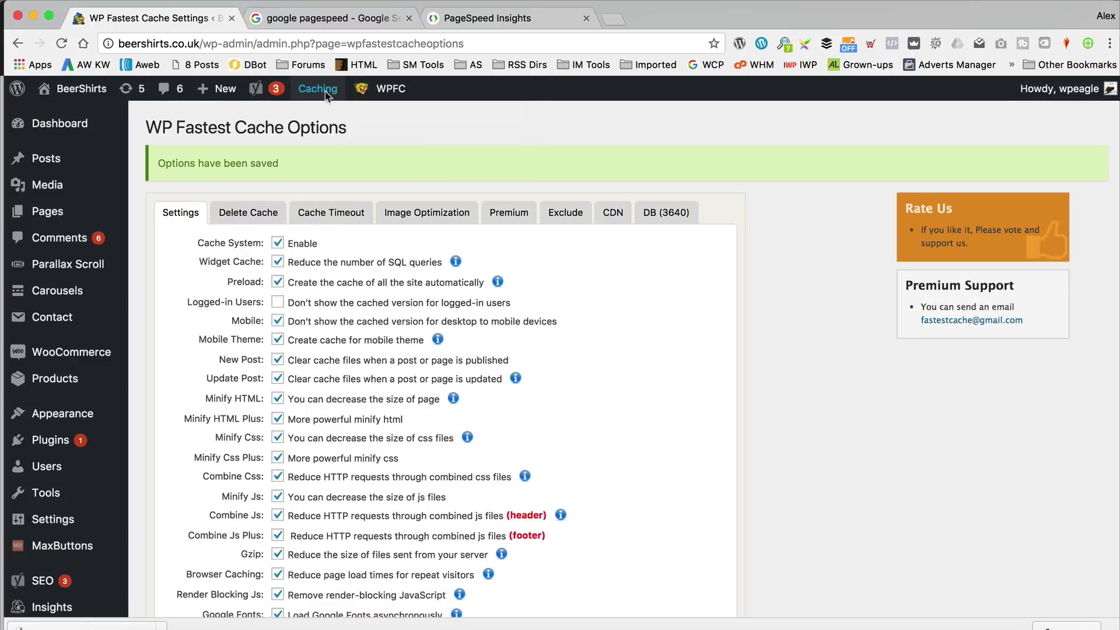
- Purge all of the site's cached pages via the Caching menu's Cache Settings and Purge All
mouse_move(325, 96)
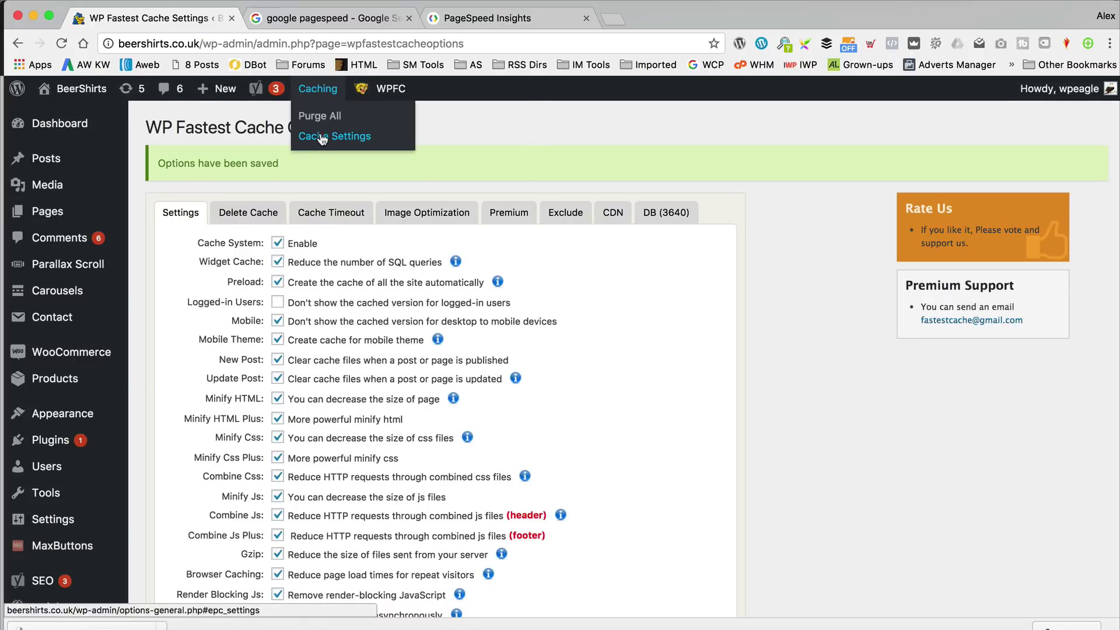
left_click(323, 139)
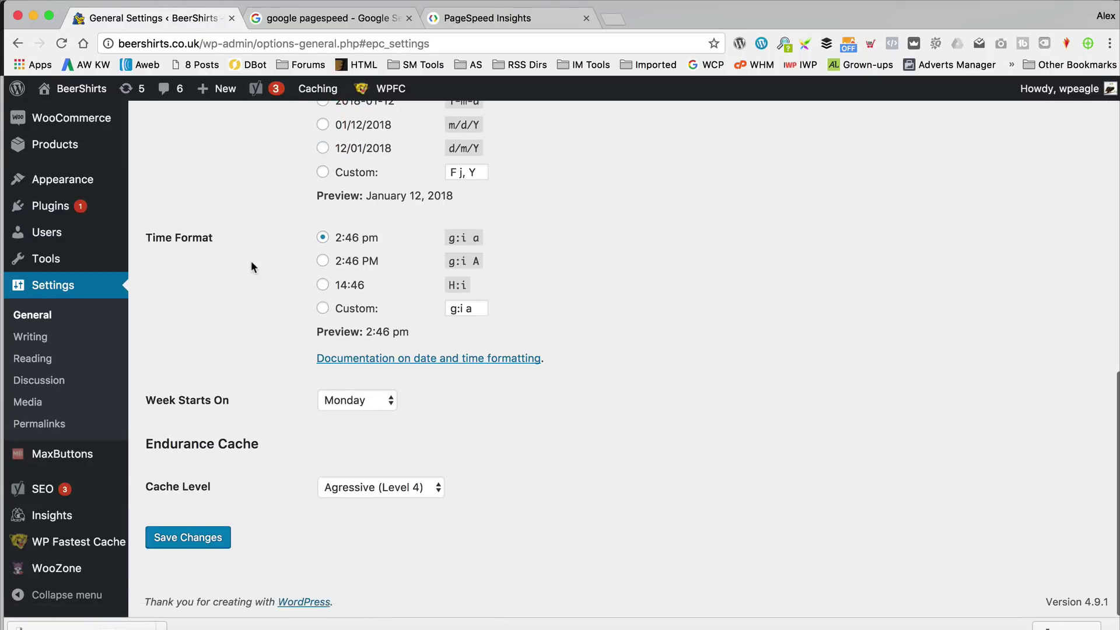
mouse_move(317, 91)
left_click(326, 127)
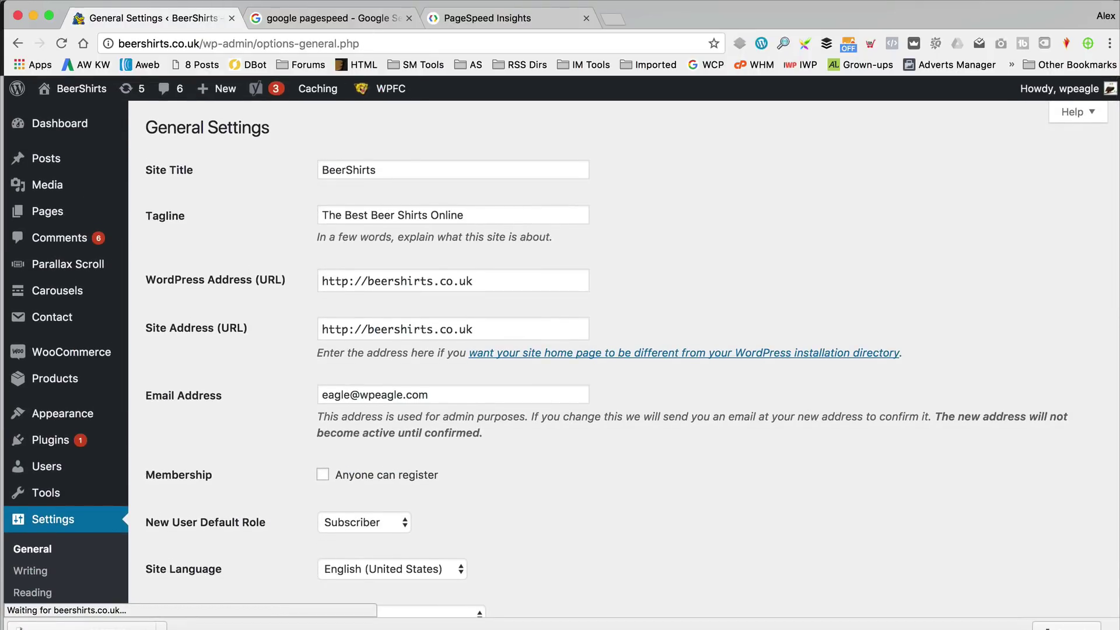
- Bring the BeerShirts homepage window to the front and reload it
left_click(387, 2)
left_click(414, 239)
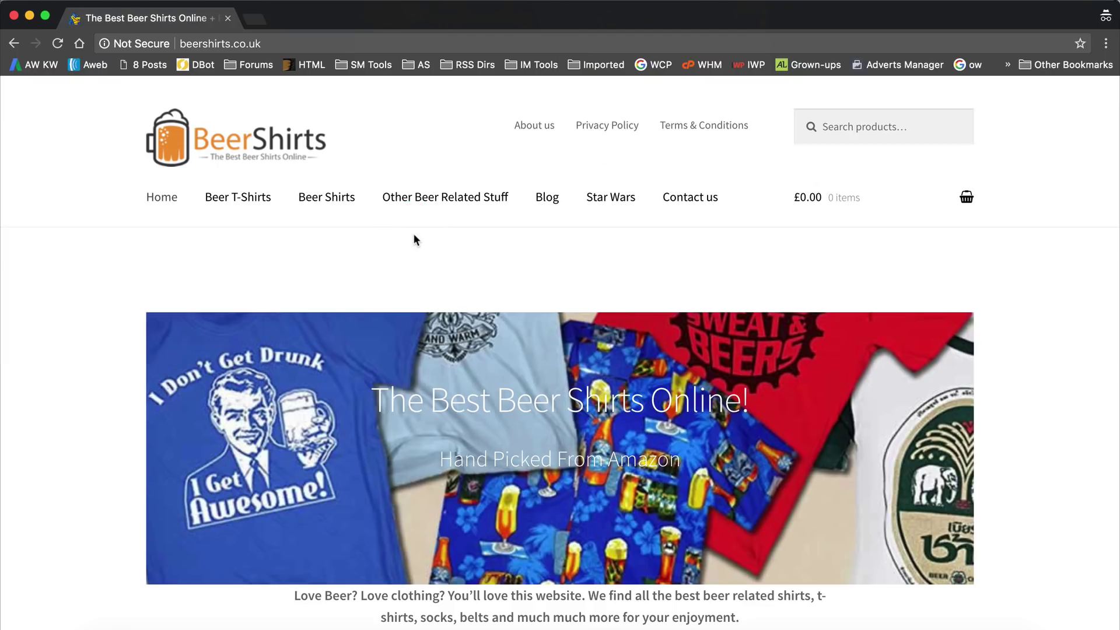
left_click(65, 45)
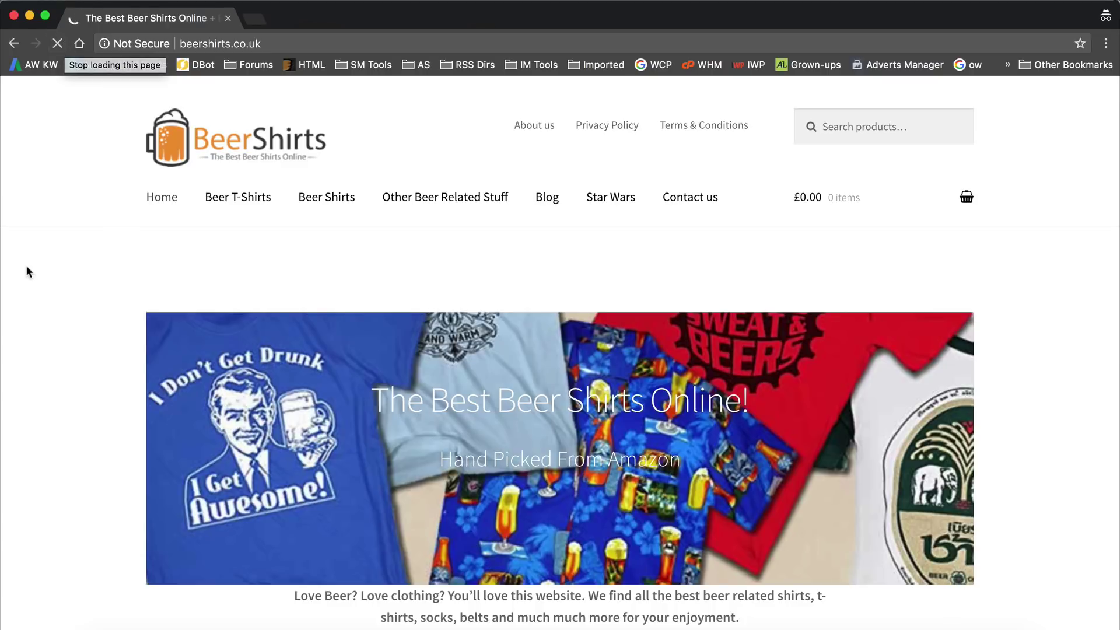
- Open the Beer Essential Element T-shirt product page, then return to the WordPress General Settings window
scroll(74, 238, "down", 15)
scroll(75, 237, "down", 8)
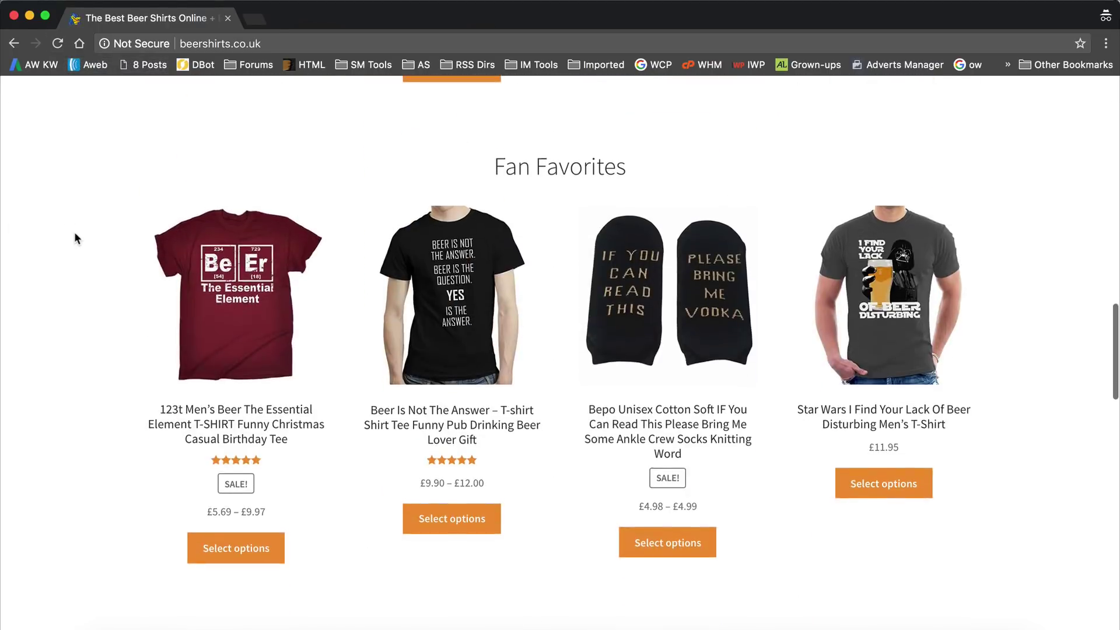
left_click(225, 287)
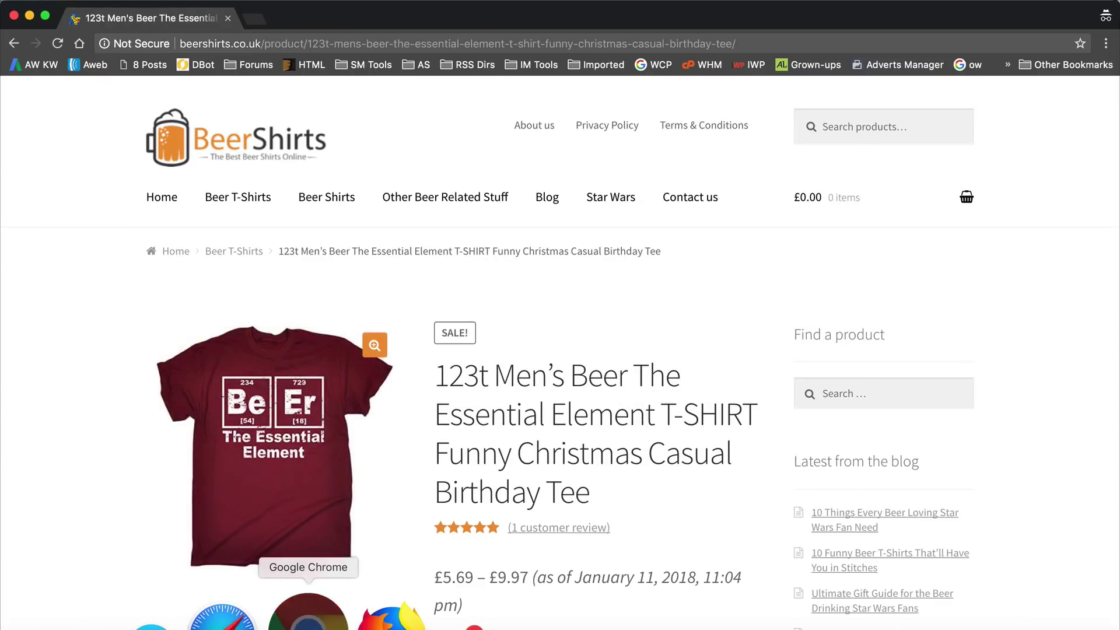
left_click(385, 1)
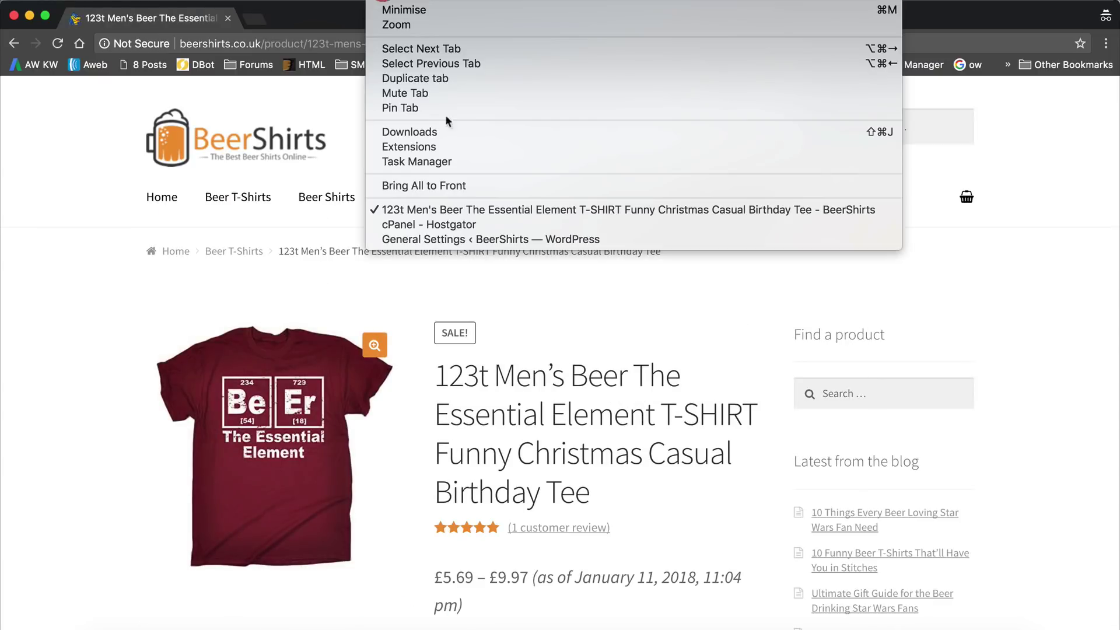
left_click(450, 240)
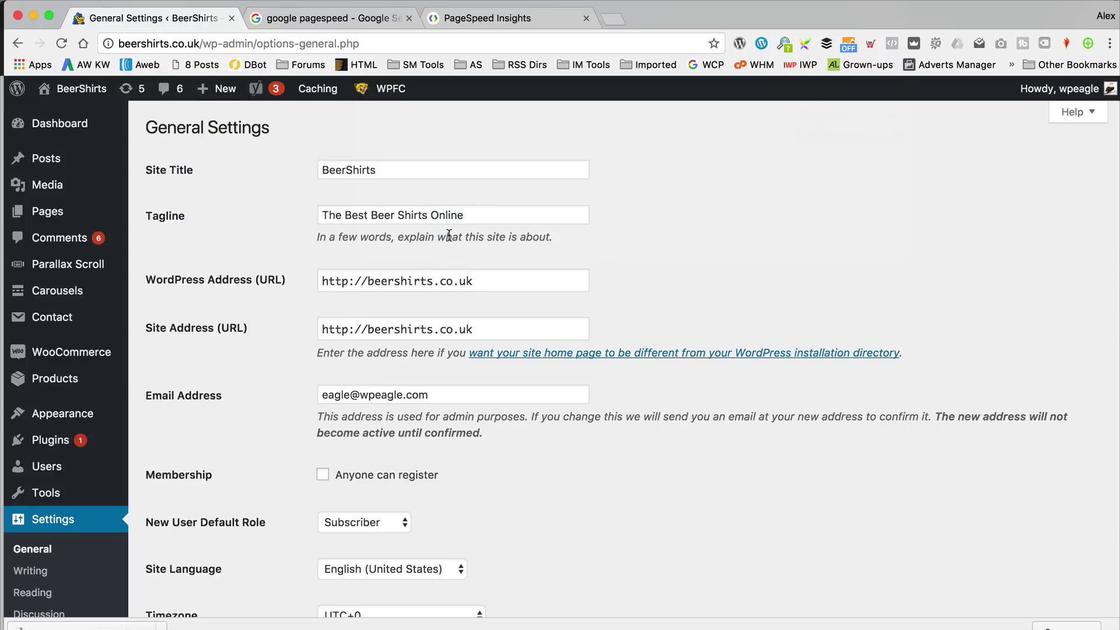
- Re-analyse beershirts.co.uk in PageSpeed Insights (71/100 mobile) and expand the render-blocking CSS fix details
left_click(519, 21)
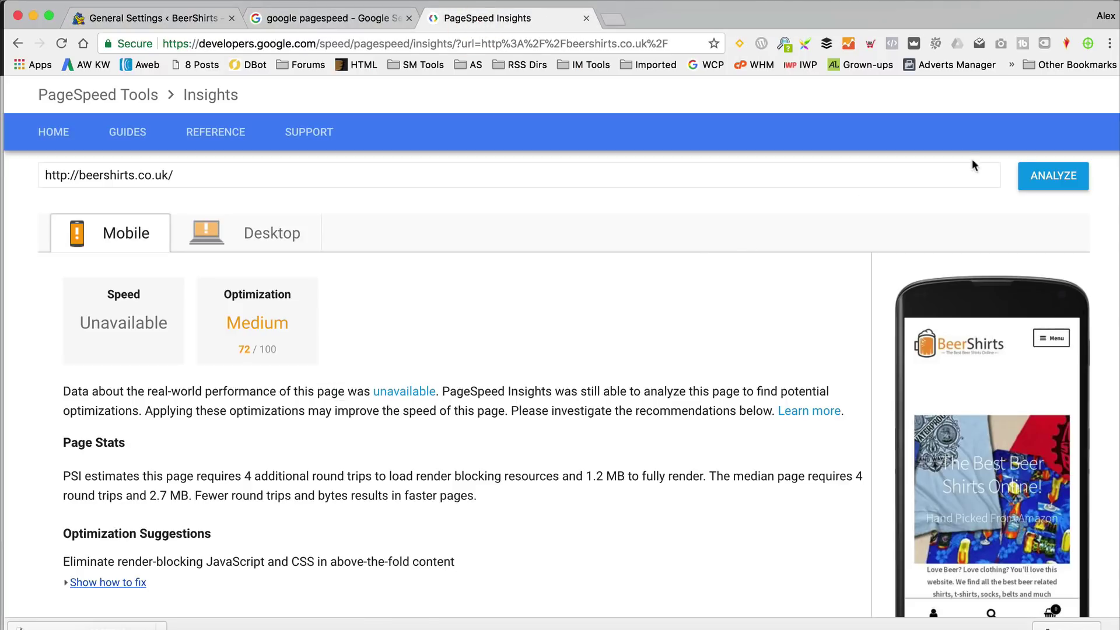
left_click(1050, 175)
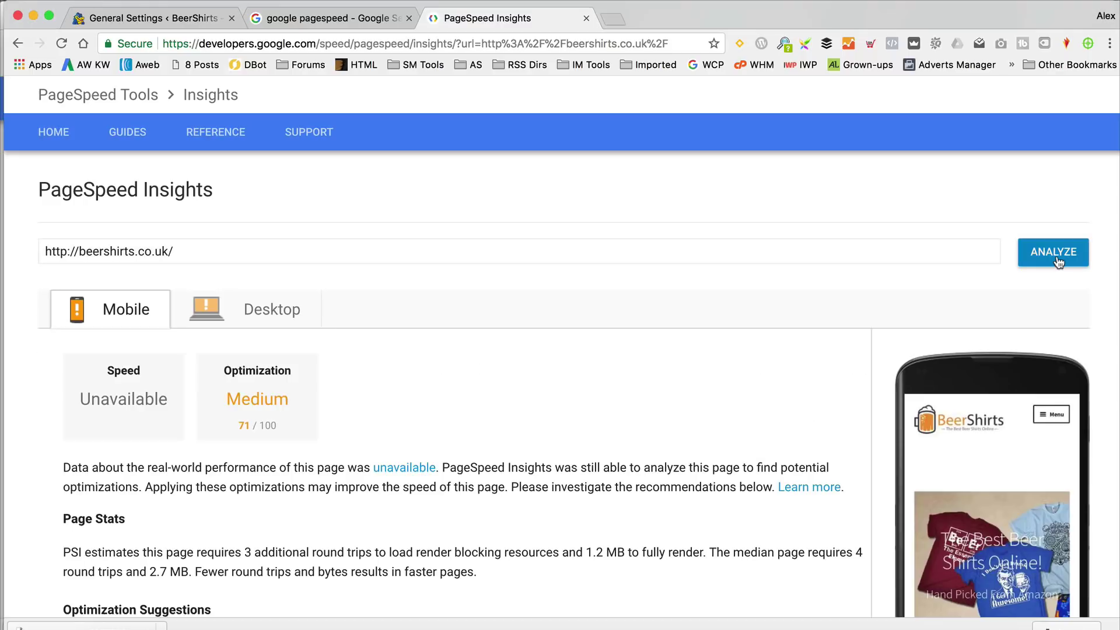
scroll(807, 281, "down", 3)
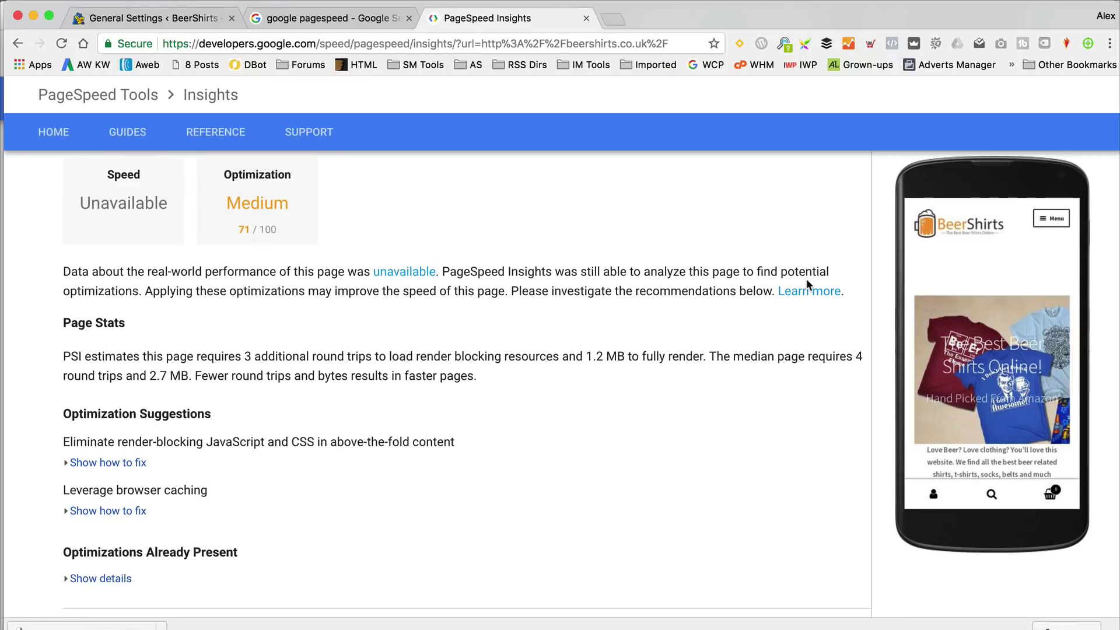
scroll(806, 280, "up", 1)
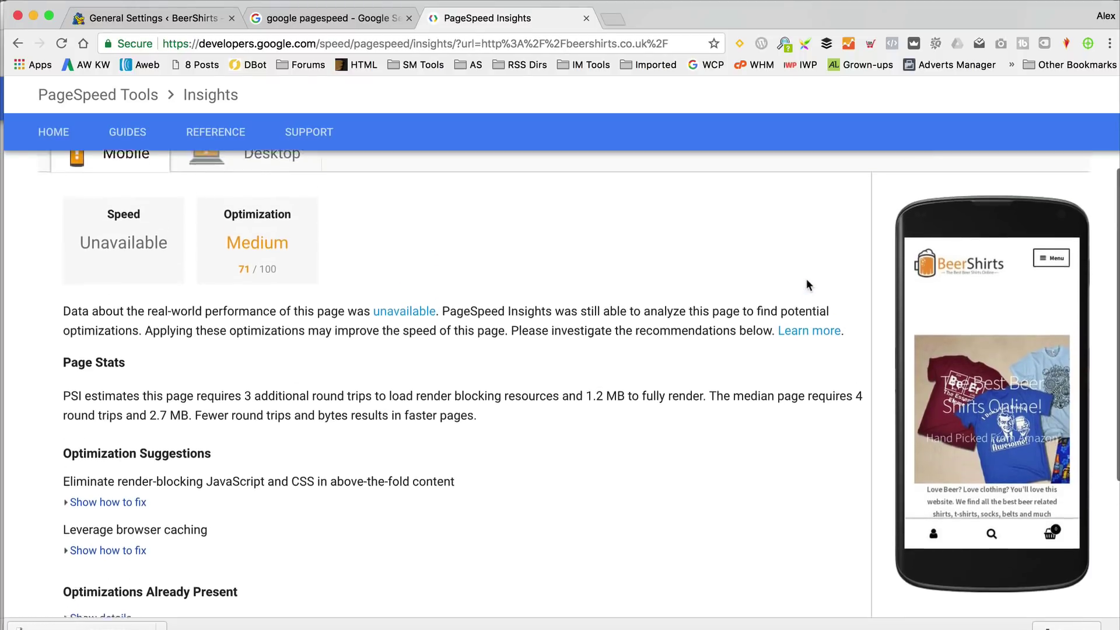
scroll(806, 280, "down", 2)
left_click(116, 425)
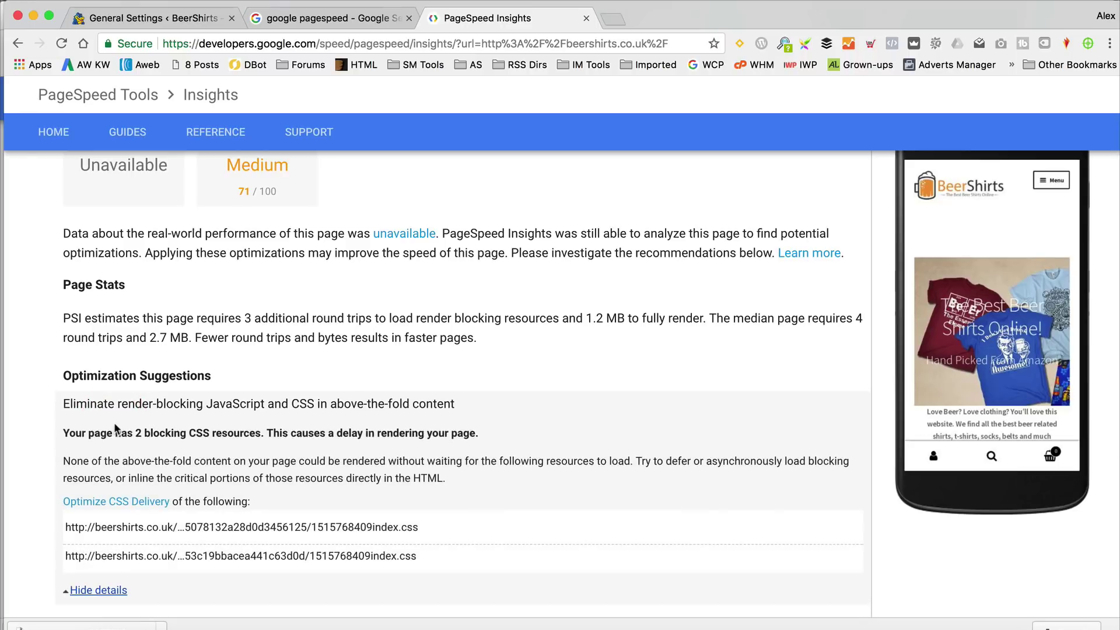
scroll(289, 467, "down", 2)
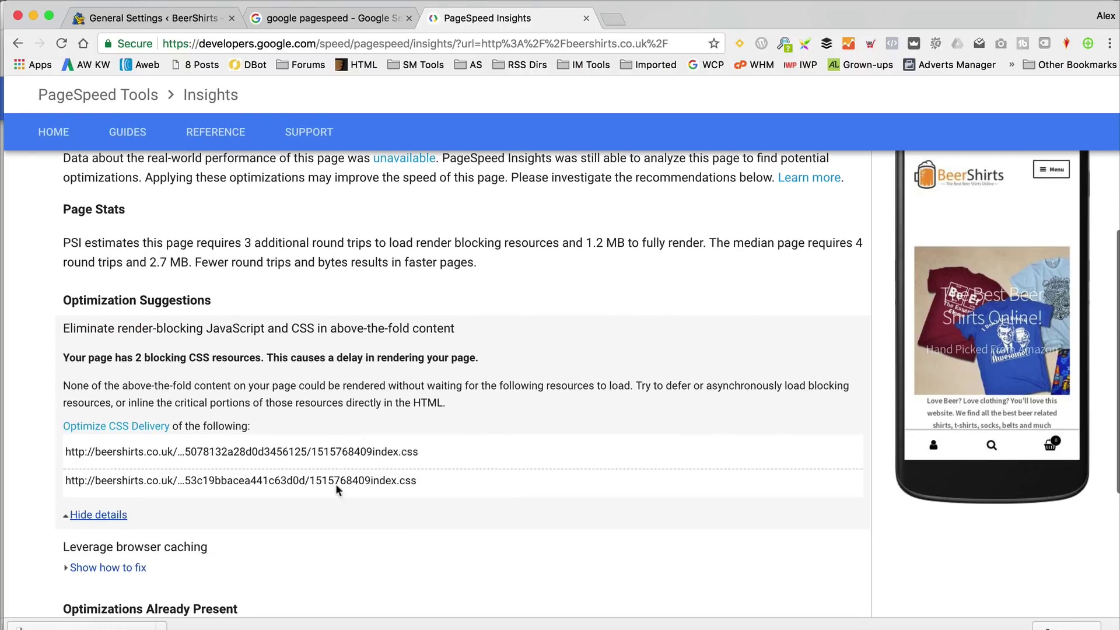
scroll(385, 382, "up", 5)
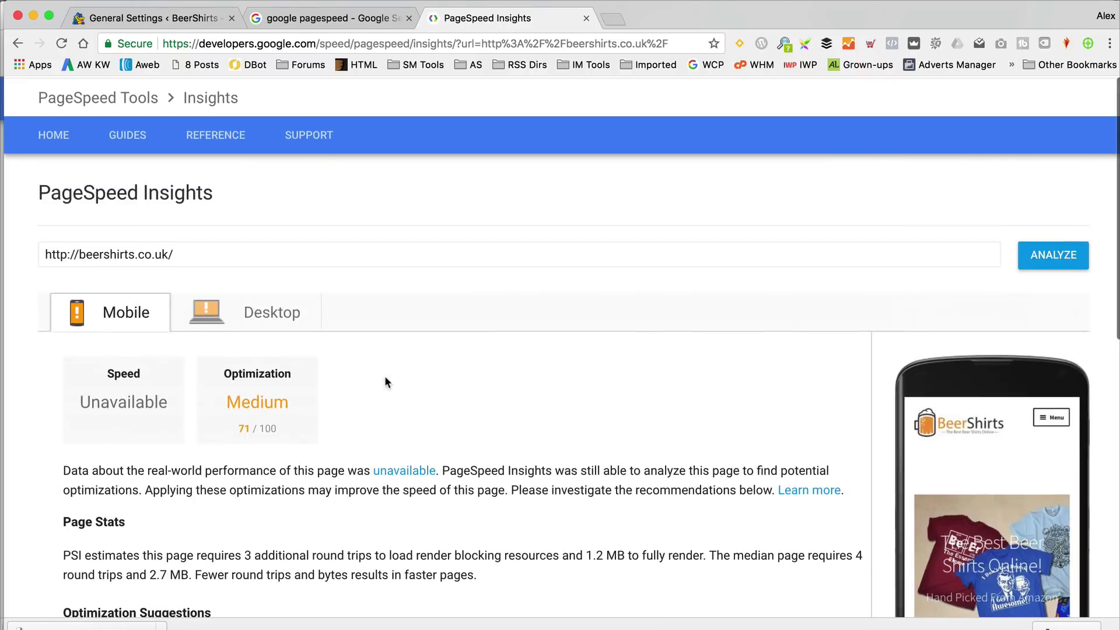
- Review the desktop results (74/100) and expand the Optimize images details
left_click(263, 299)
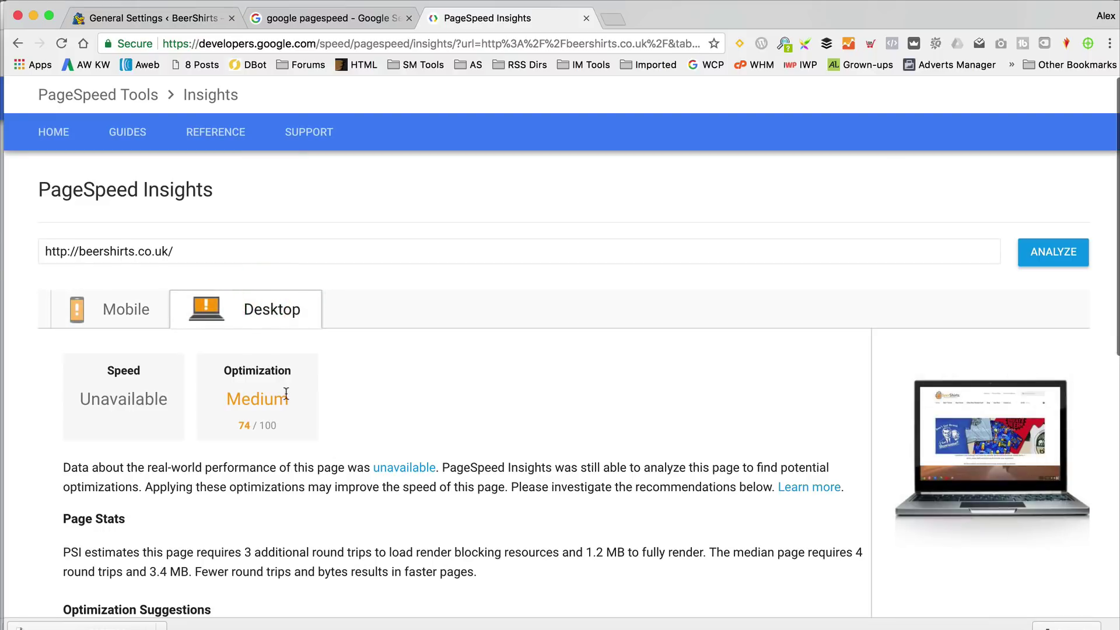
scroll(293, 388, "down", 1)
scroll(291, 336, "down", 1)
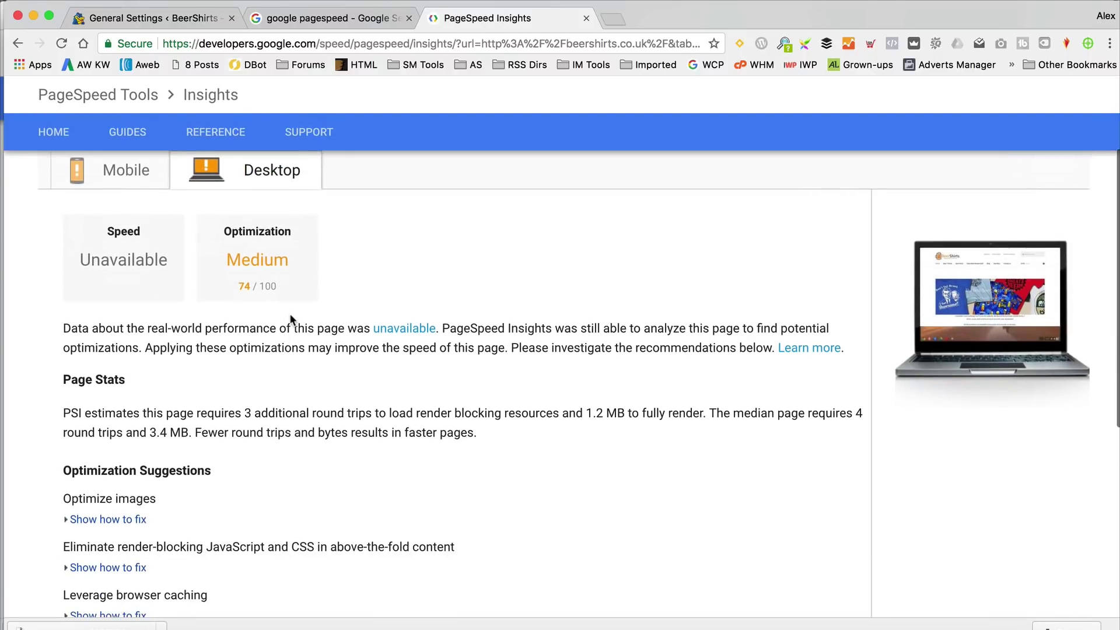
left_click(110, 519)
scroll(423, 461, "down", 5)
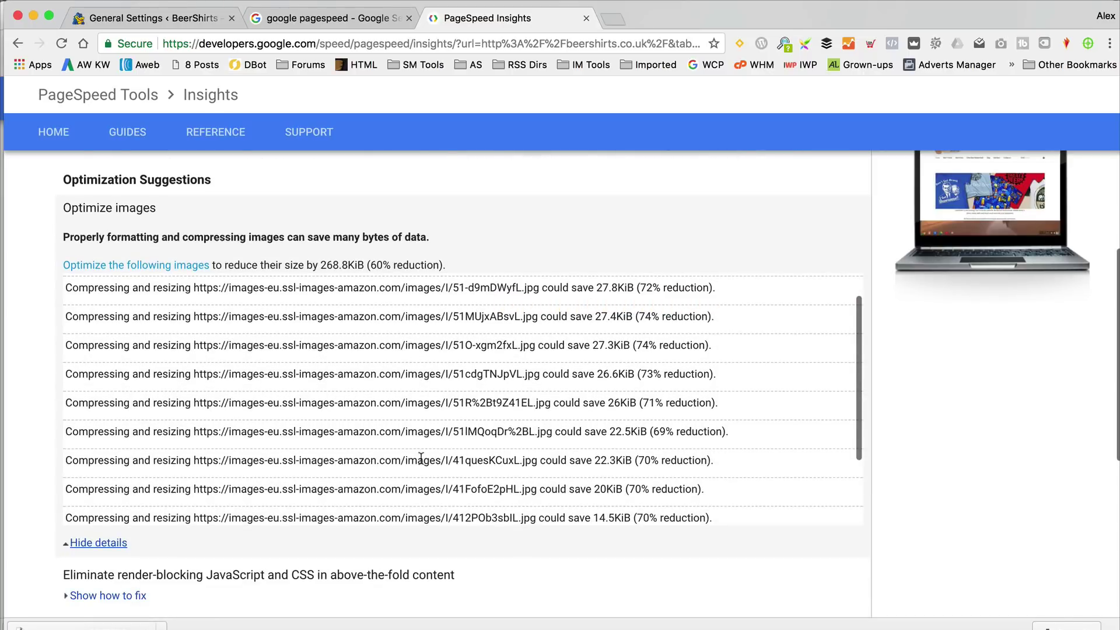
scroll(423, 461, "up", 2)
scroll(421, 440, "down", 6)
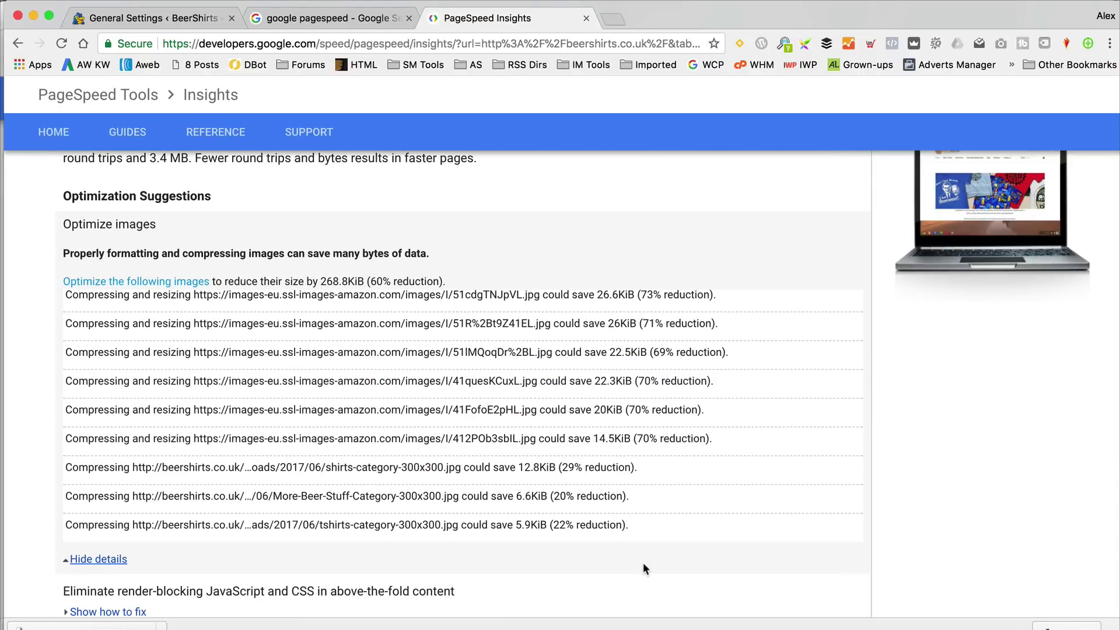
scroll(472, 431, "up", 4)
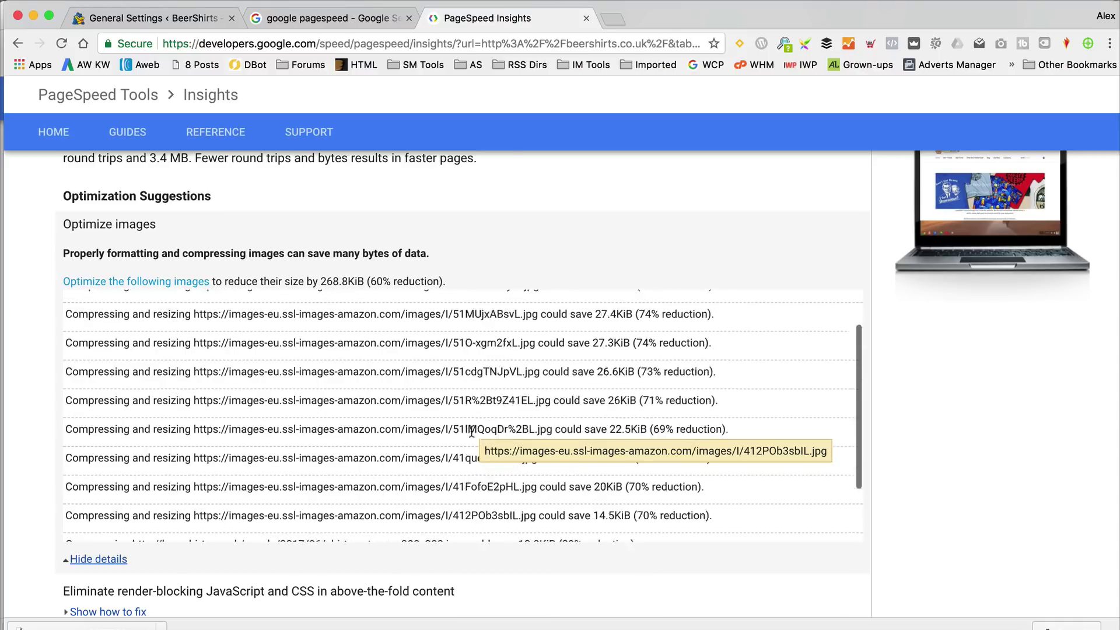
scroll(472, 431, "up", 5)
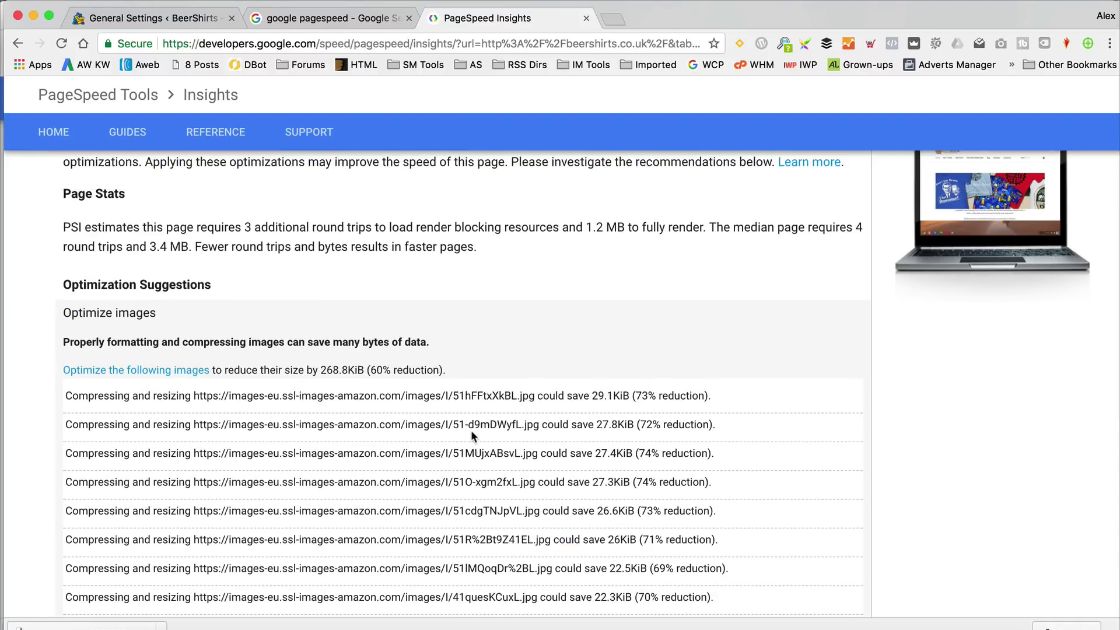
scroll(470, 430, "up", 1)
- Look over the mobile results again, then go back to WordPress General Settings
left_click(144, 211)
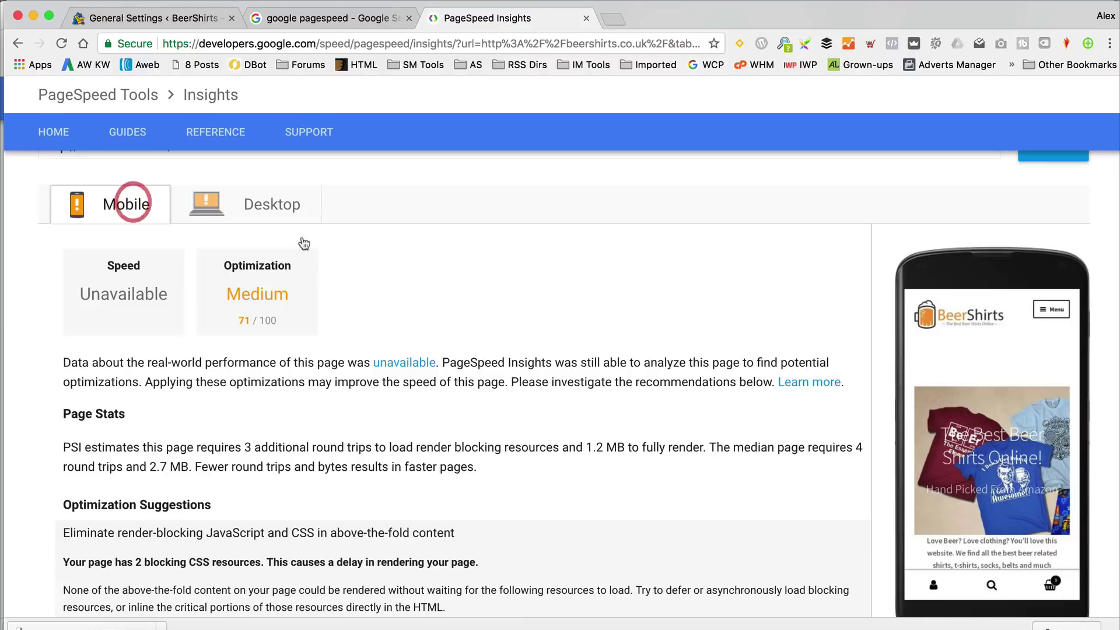
scroll(480, 430, "up", 3)
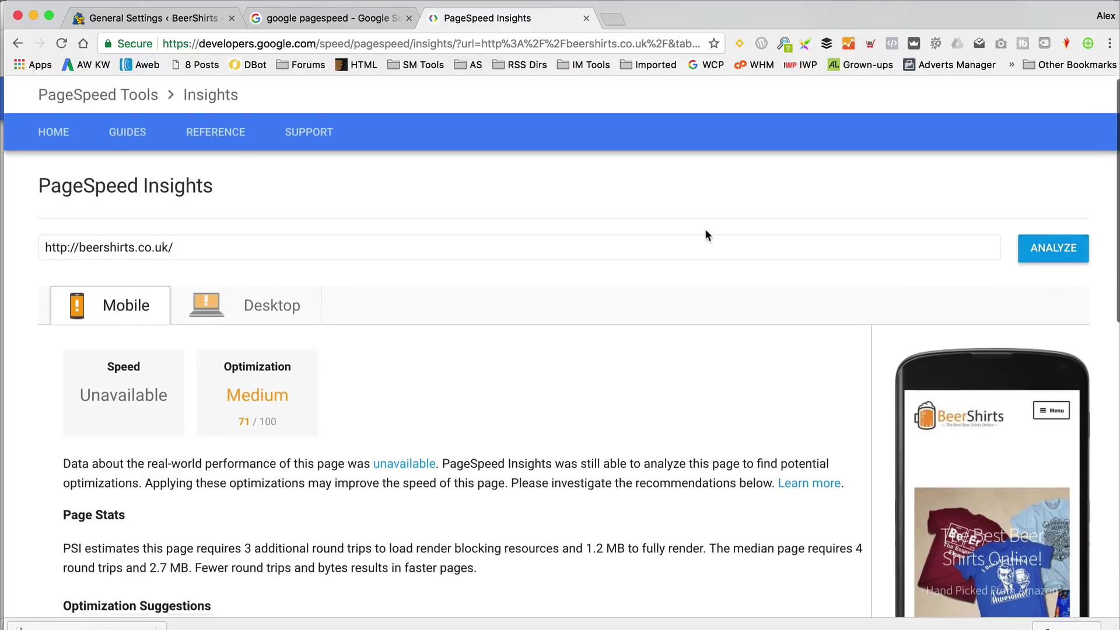
scroll(704, 230, "down", 5)
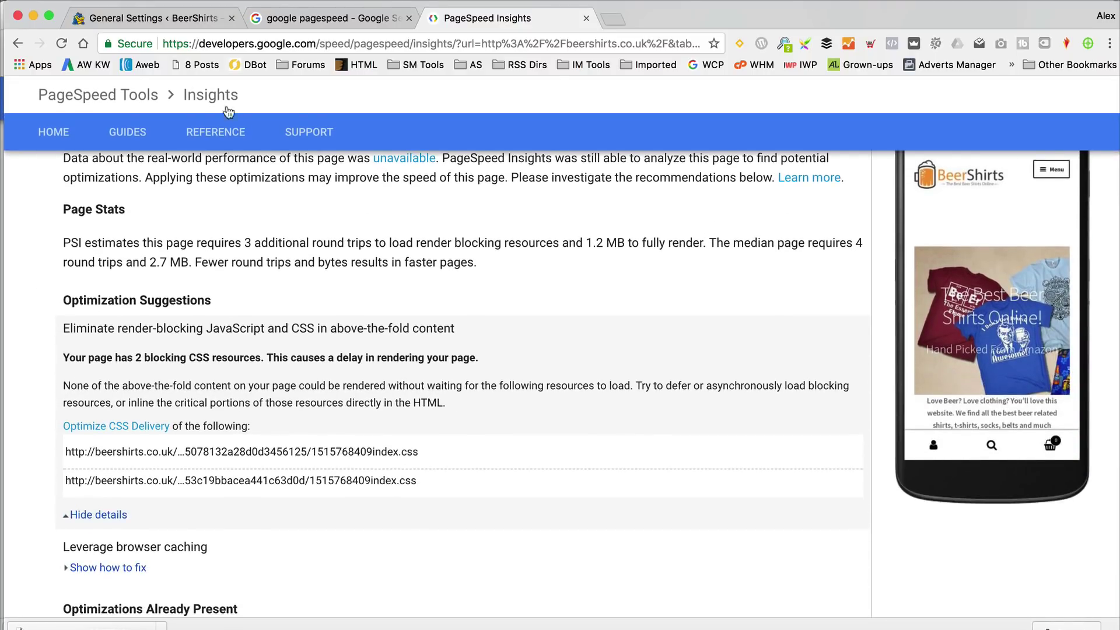
left_click(146, 23)
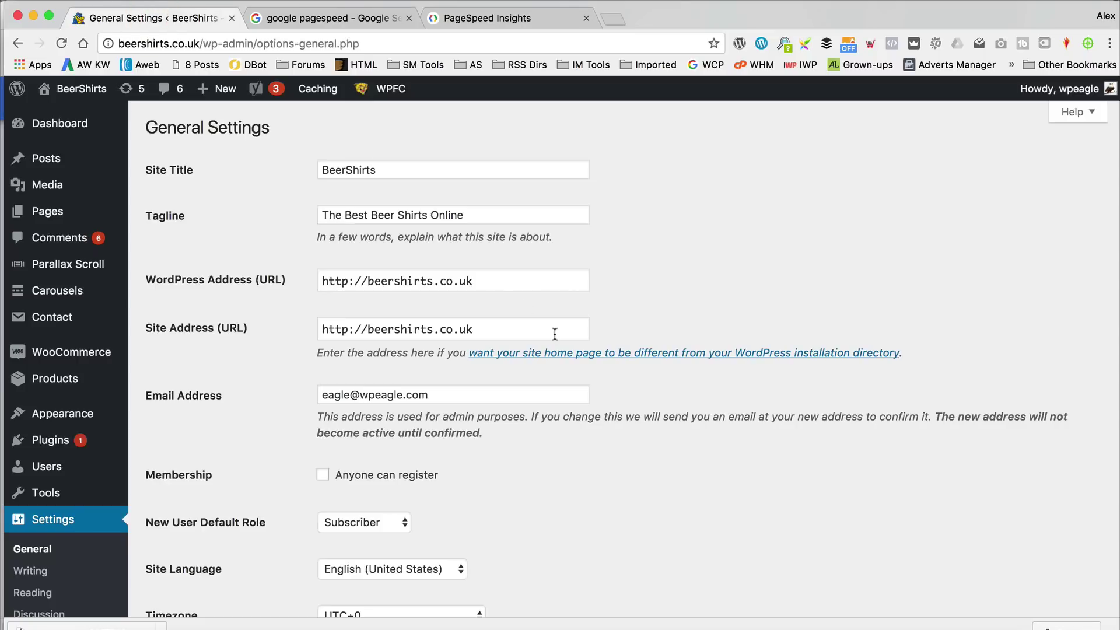
left_click(513, 19)
scroll(641, 338, "up", 5)
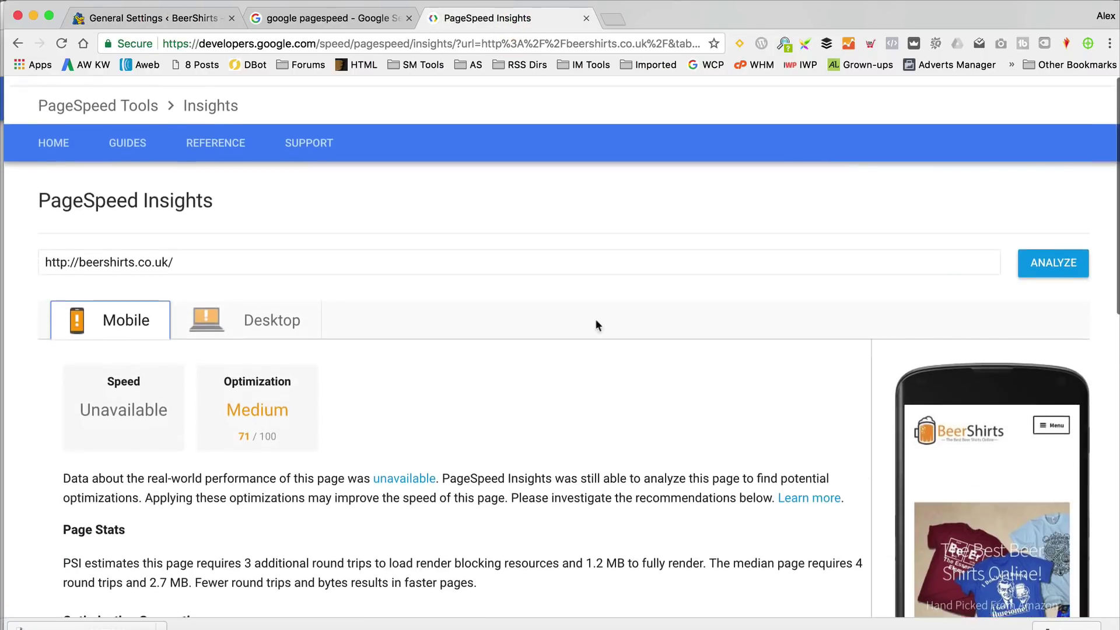